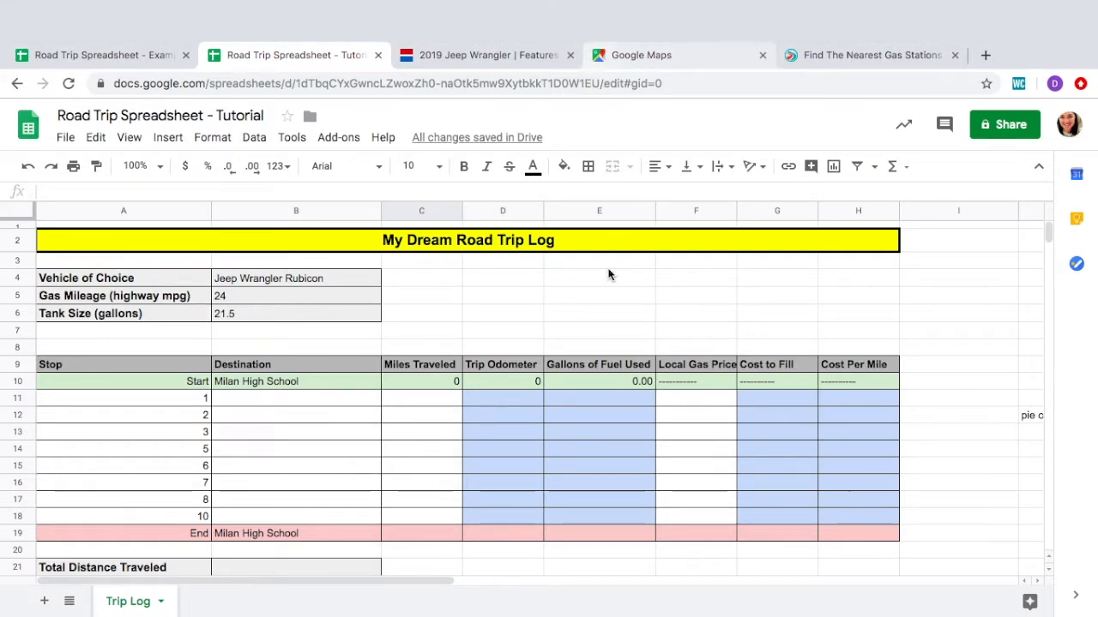
Look over the trip log's vehicle details, stops table and totals section
{"action": "scroll", "coordinate": [608, 275], "scroll_direction": "down", "scroll_amount": 2}
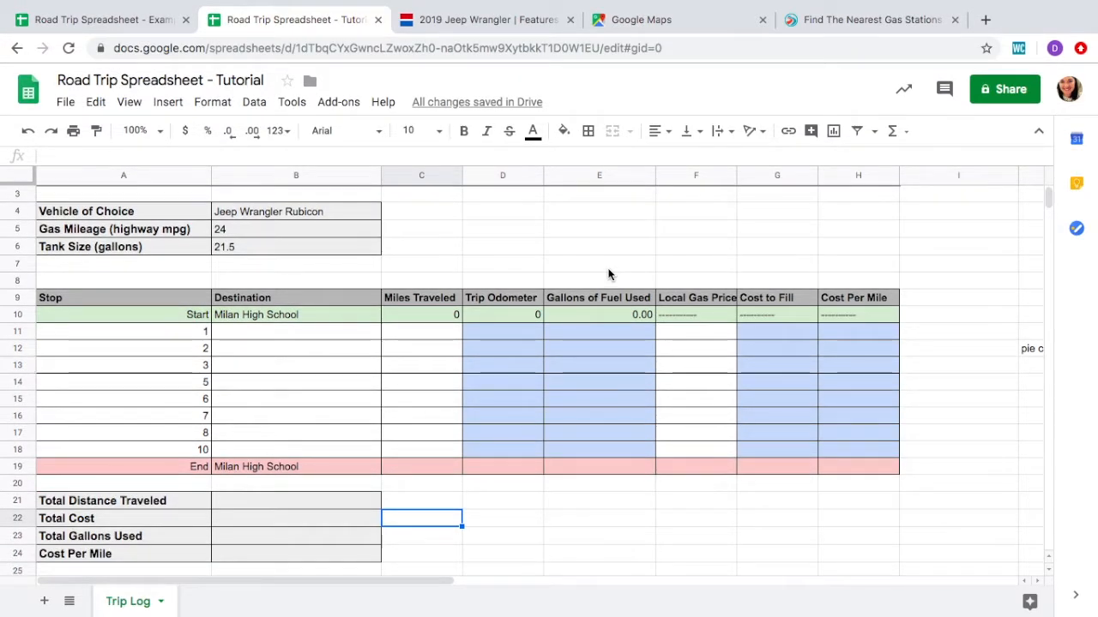
{"action": "scroll", "coordinate": [608, 274], "scroll_direction": "up", "scroll_amount": 1}
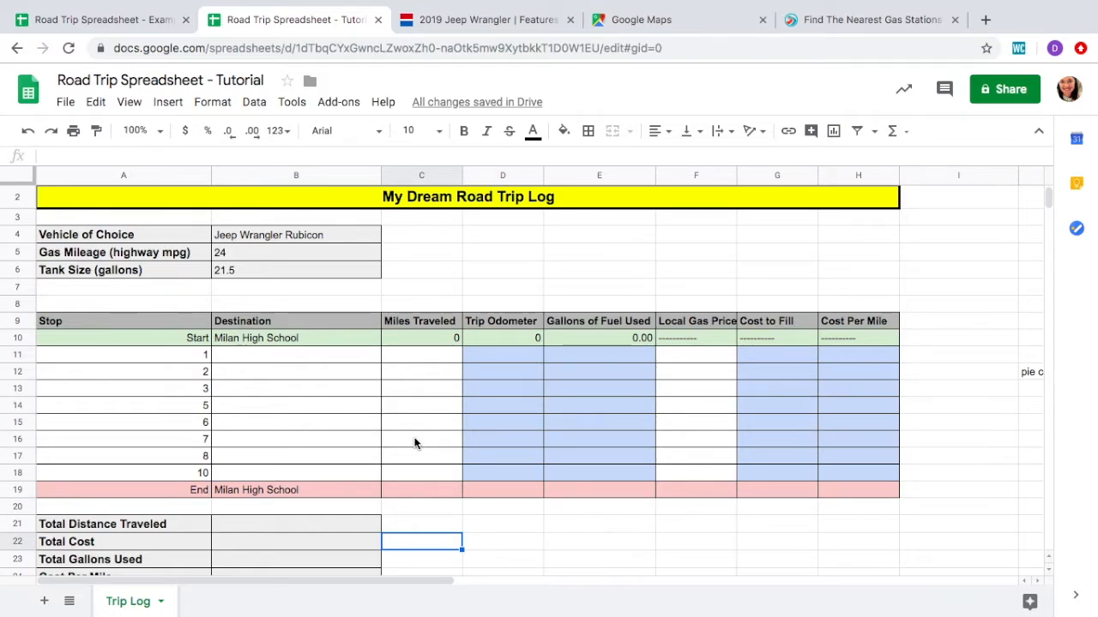
{"action": "scroll", "coordinate": [422, 366], "scroll_direction": "down", "scroll_amount": 1}
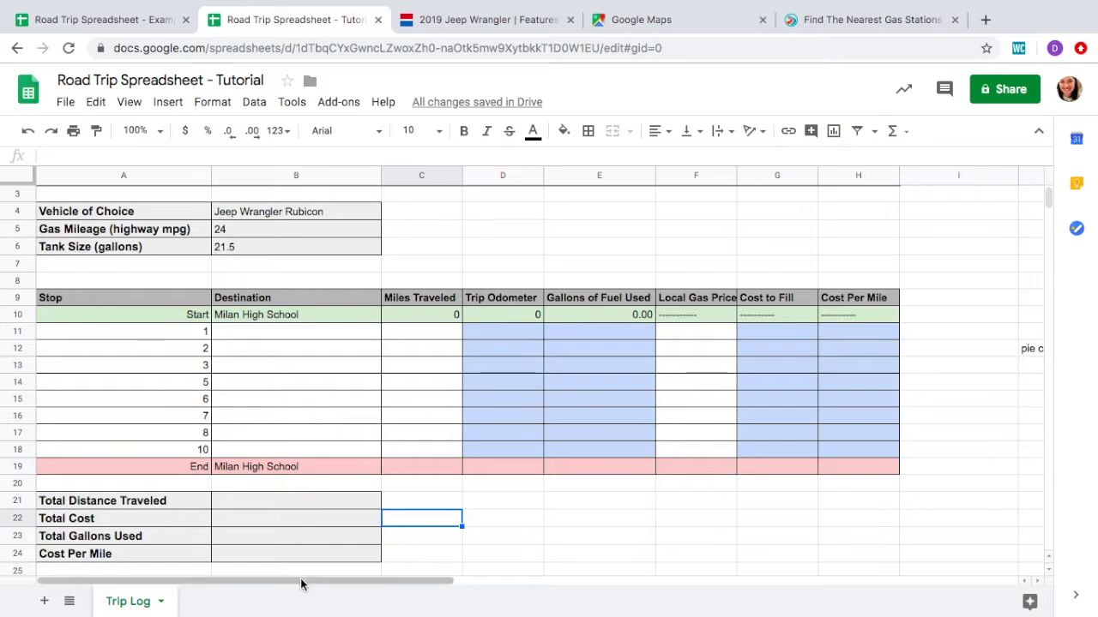
{"action": "scroll", "coordinate": [304, 484], "scroll_direction": "up", "scroll_amount": 1}
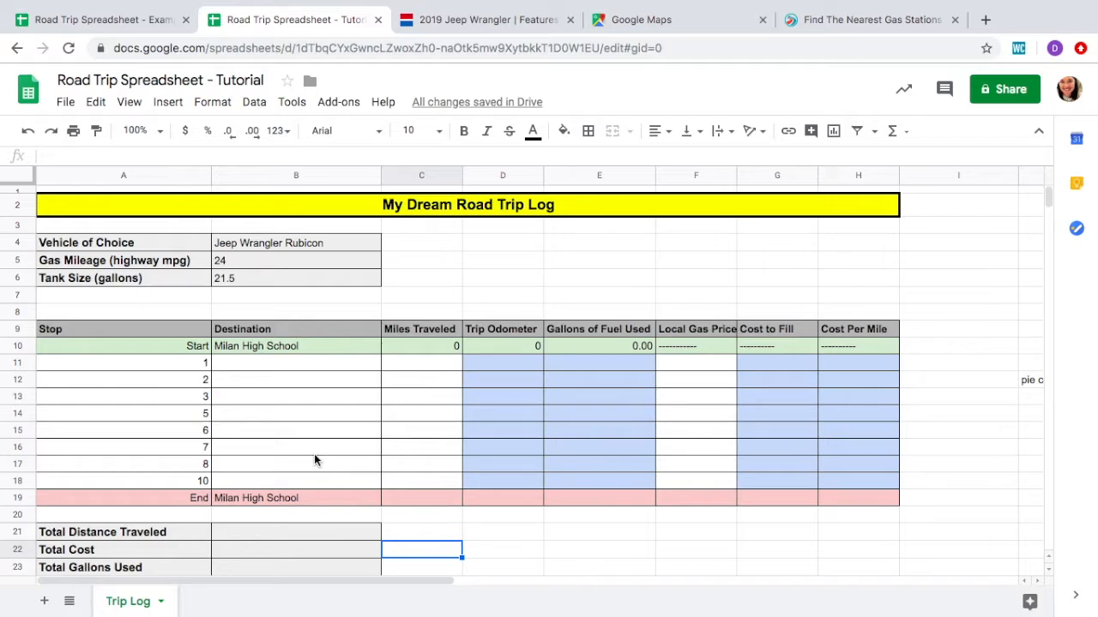
{"action": "left_click", "coordinate": [426, 302]}
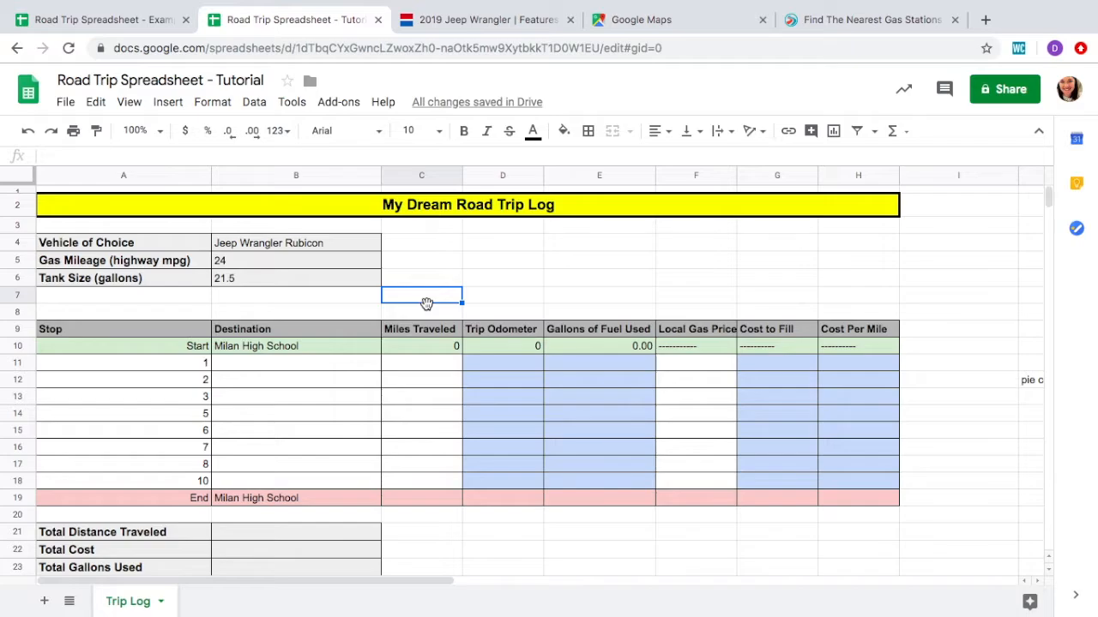
{"action": "left_click", "coordinate": [300, 245]}
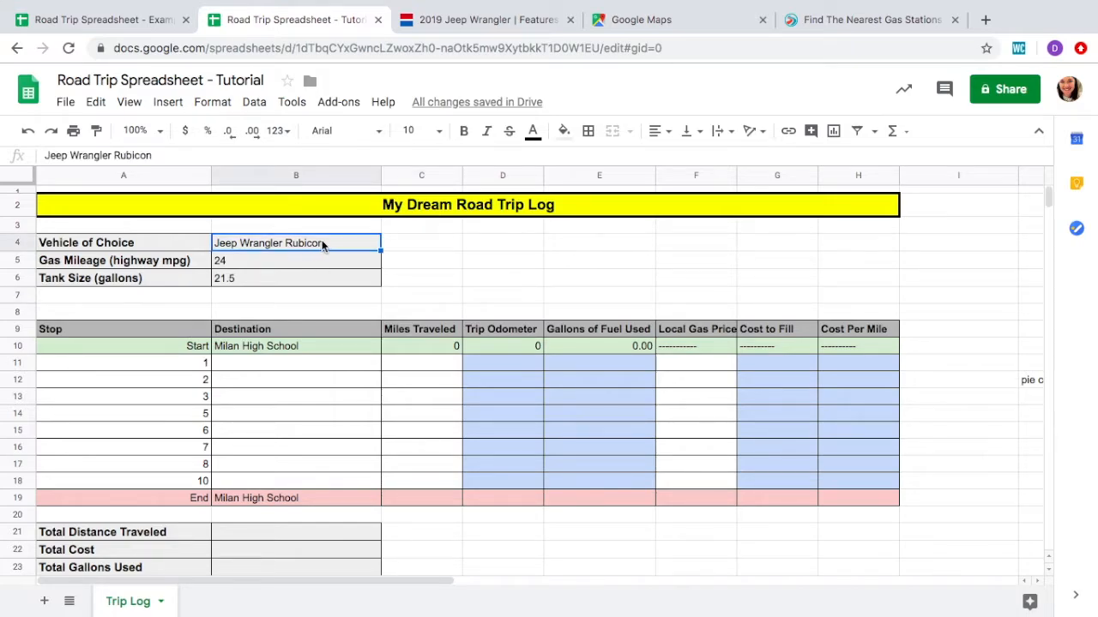
{"action": "left_click", "coordinate": [263, 277]}
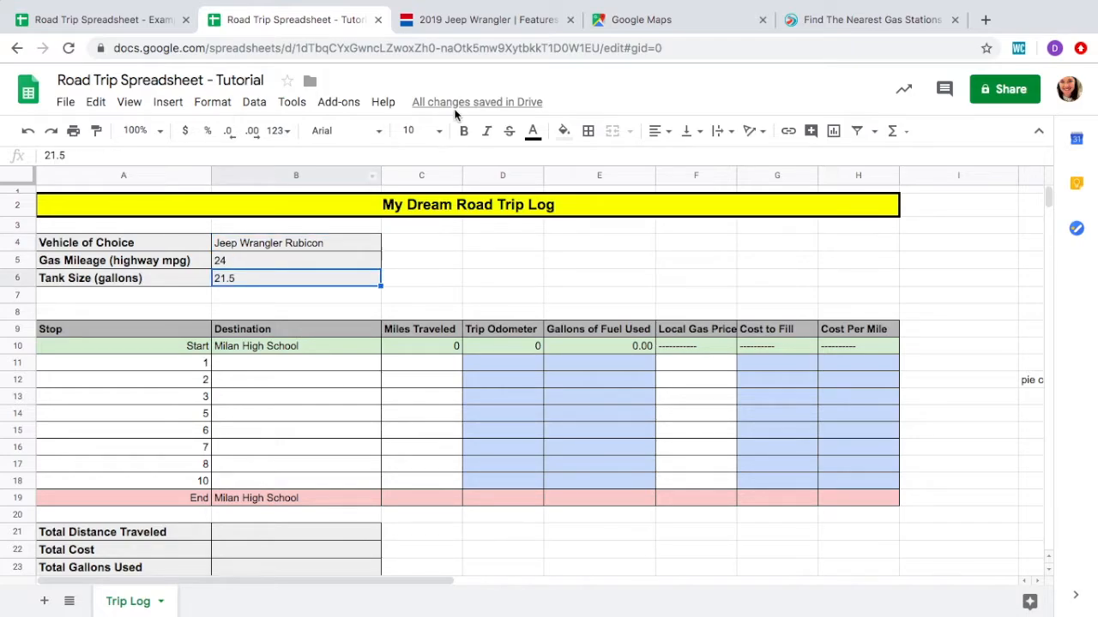
Look up the Jeep Wrangler Rubicon's highway fuel economy on the Car and Driver page and set the log's Gas Mileage to 25
{"action": "left_click", "coordinate": [503, 17]}
{"action": "scroll", "coordinate": [349, 349], "scroll_direction": "down", "scroll_amount": 2}
{"action": "scroll", "coordinate": [349, 350], "scroll_direction": "down", "scroll_amount": 5}
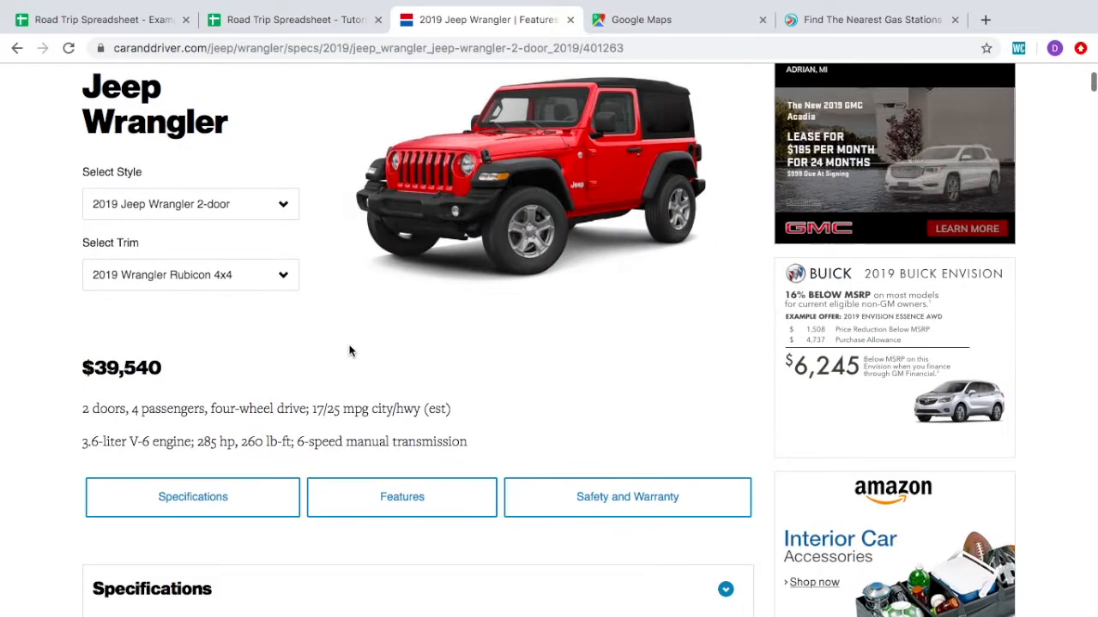
{"action": "scroll", "coordinate": [349, 349], "scroll_direction": "down", "scroll_amount": 1}
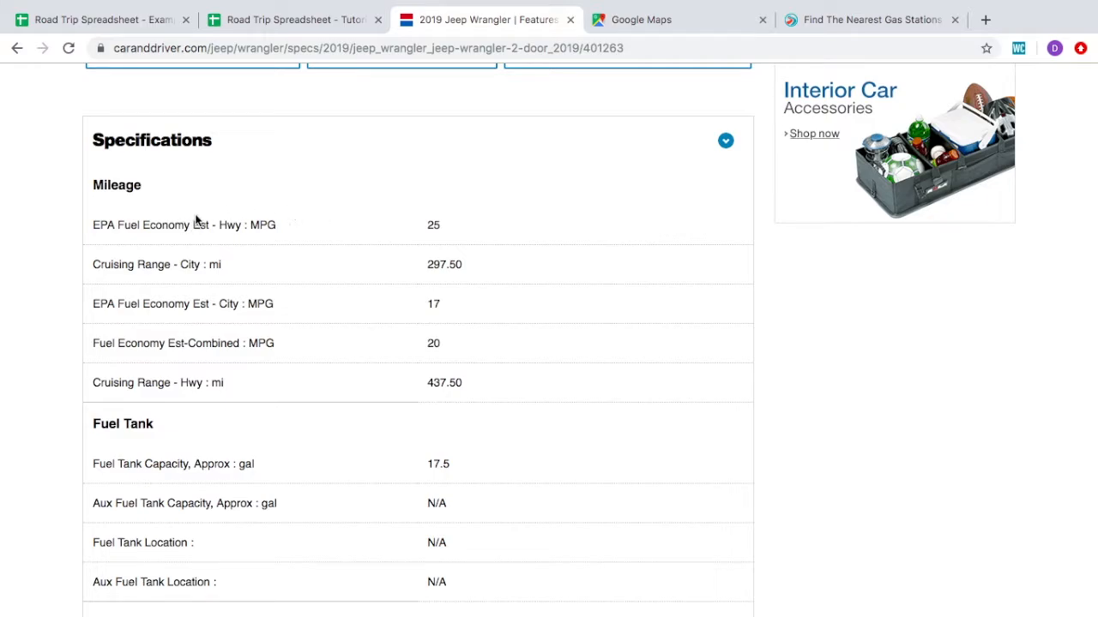
{"action": "mouse_move", "coordinate": [257, 7]}
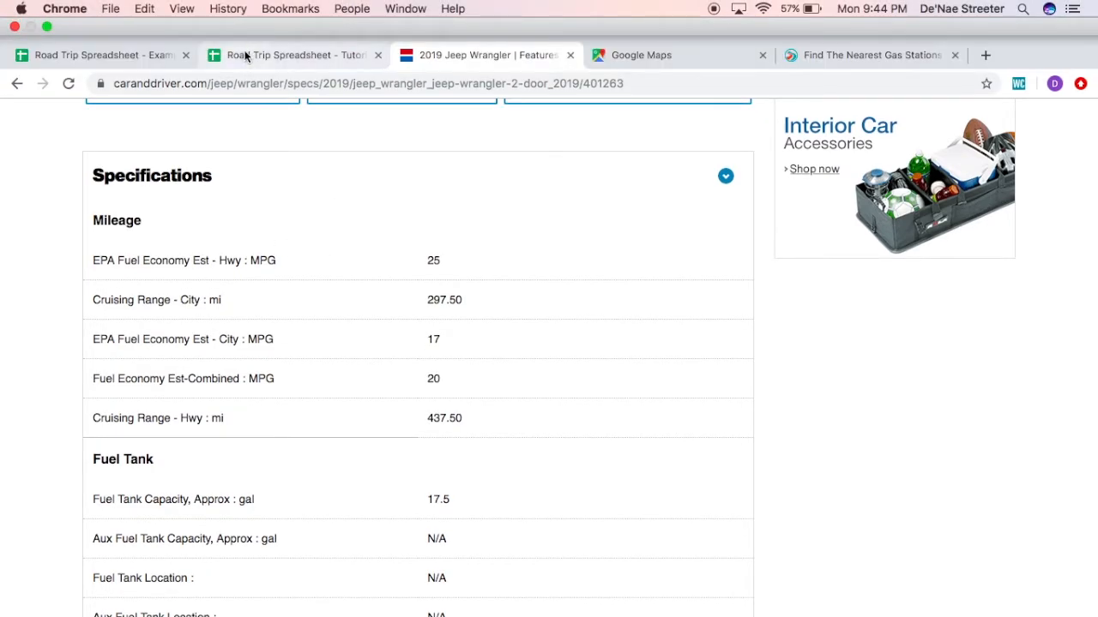
{"action": "left_click", "coordinate": [238, 53]}
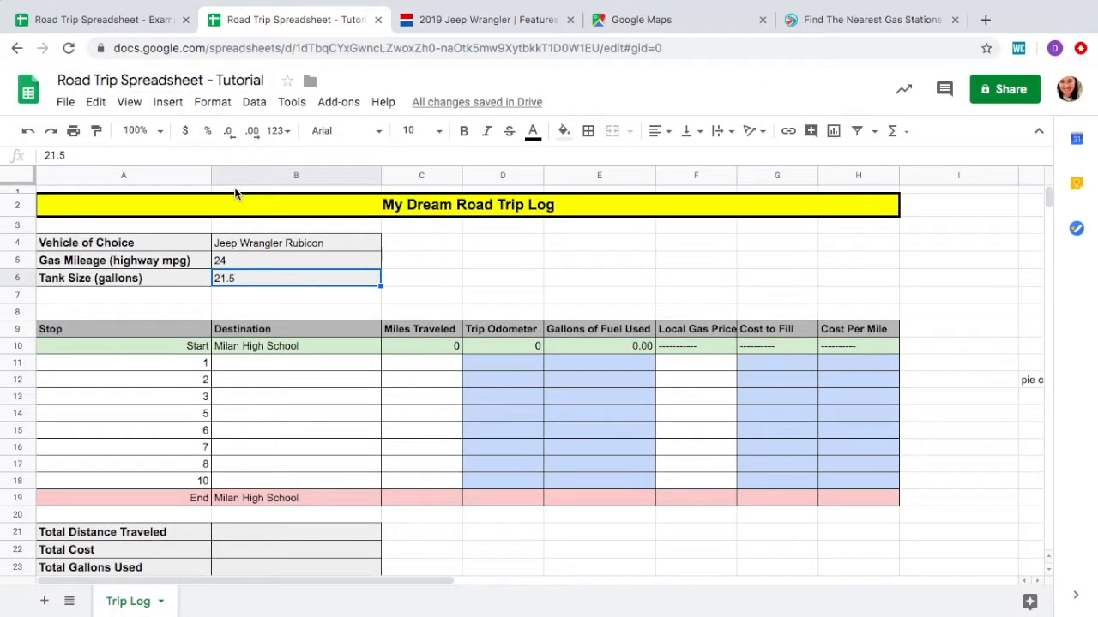
{"action": "left_click", "coordinate": [239, 261]}
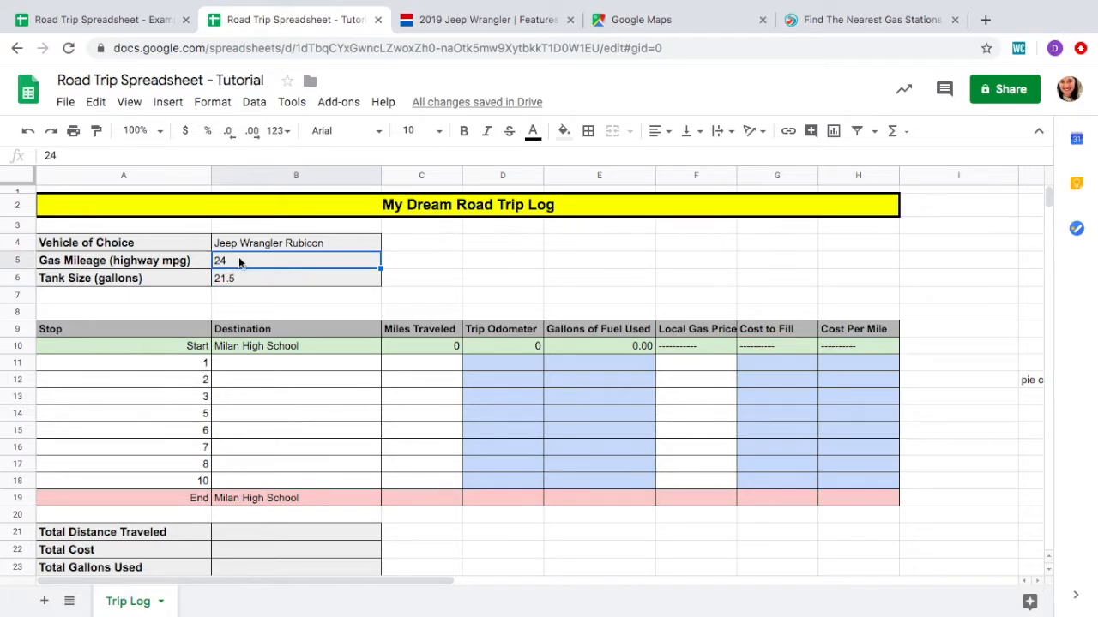
{"action": "type", "text": "25"}
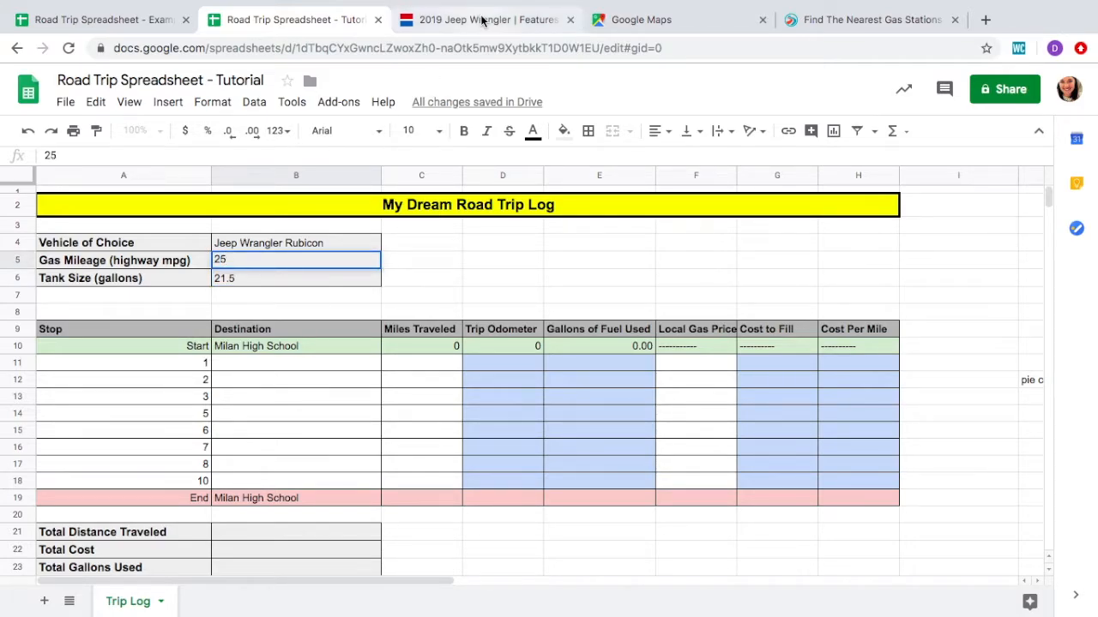
Look up the Wrangler's fuel tank capacity on the Car and Driver page and set the log's Tank Size to 17.5 gallons
{"action": "left_click", "coordinate": [478, 20]}
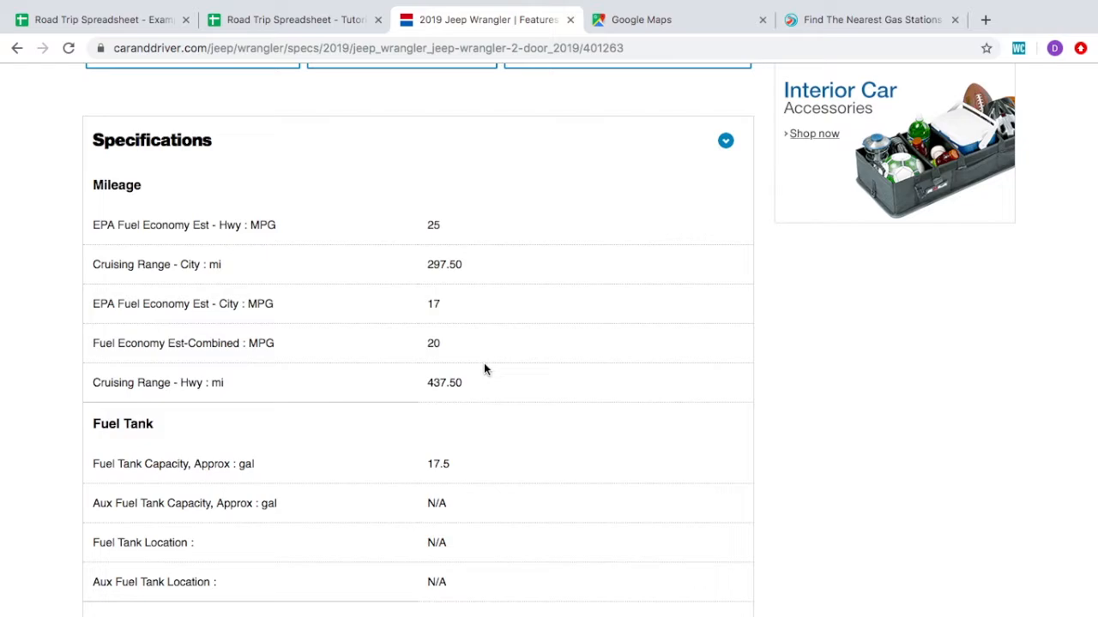
{"action": "scroll", "coordinate": [238, 438], "scroll_direction": "down", "scroll_amount": 1}
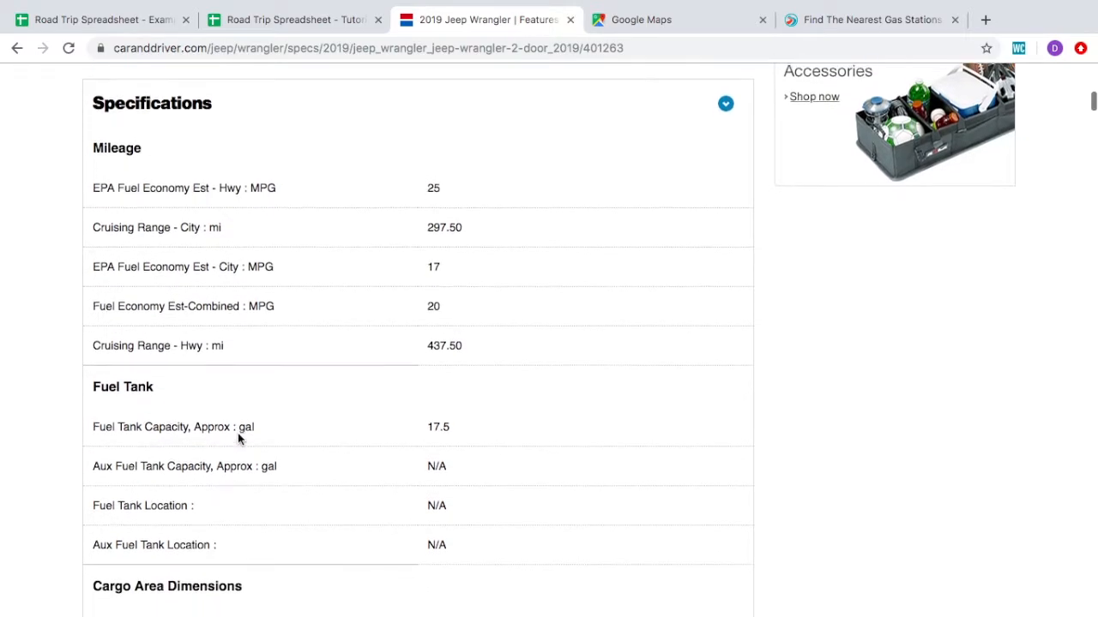
{"action": "left_click_drag", "start_coordinate": [460, 423], "coordinate": [415, 424]}
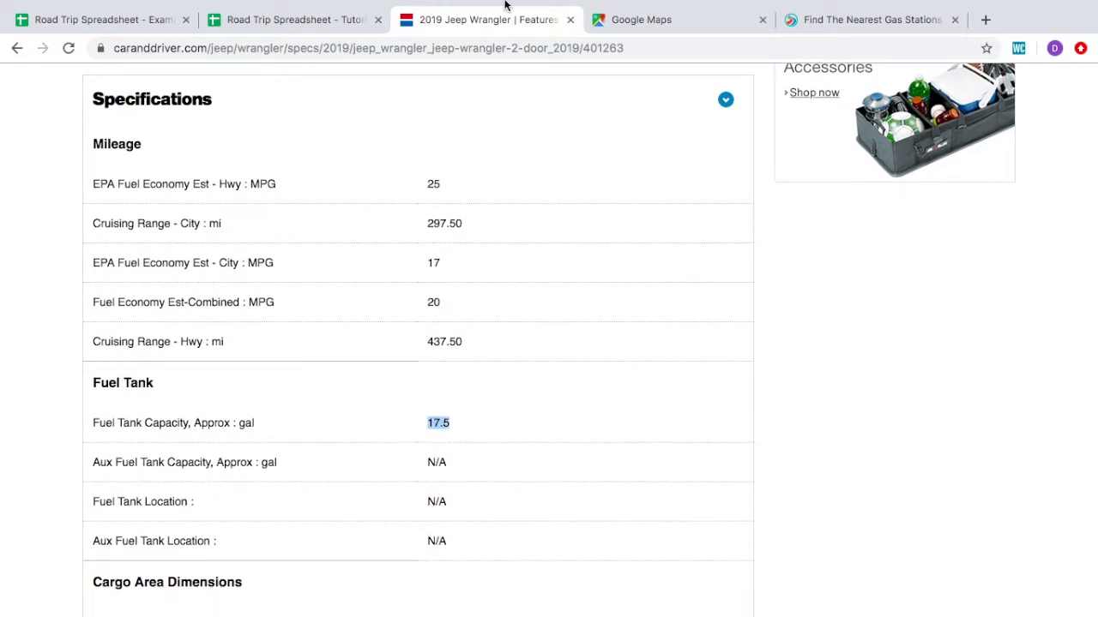
{"action": "left_click", "coordinate": [287, 19]}
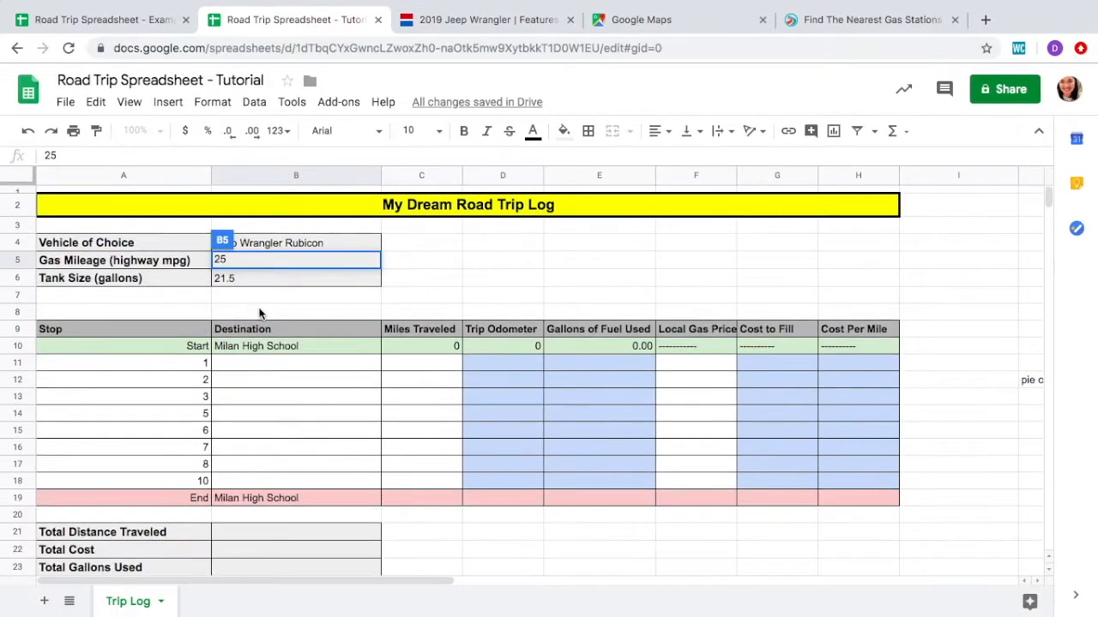
{"action": "left_click", "coordinate": [260, 279]}
{"action": "type", "text": "17.5"}
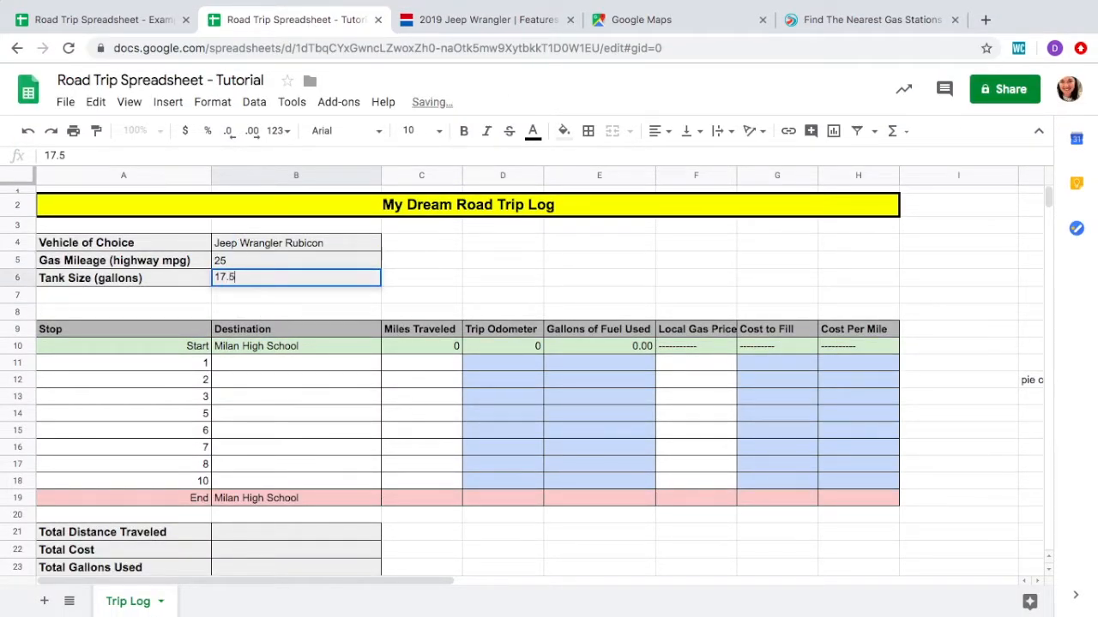
{"action": "left_click", "coordinate": [366, 285]}
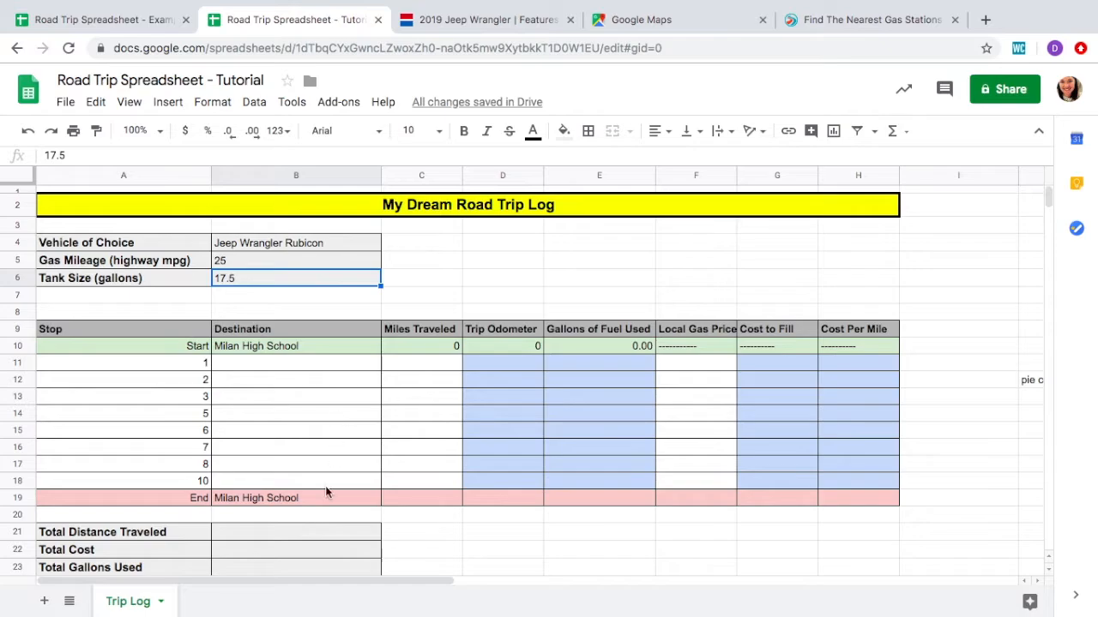
Get directions in Google Maps from Milan High School in Milan, MI to Shenandoah National Park, Virginia
{"action": "scroll", "coordinate": [314, 463], "scroll_direction": "down", "scroll_amount": 1}
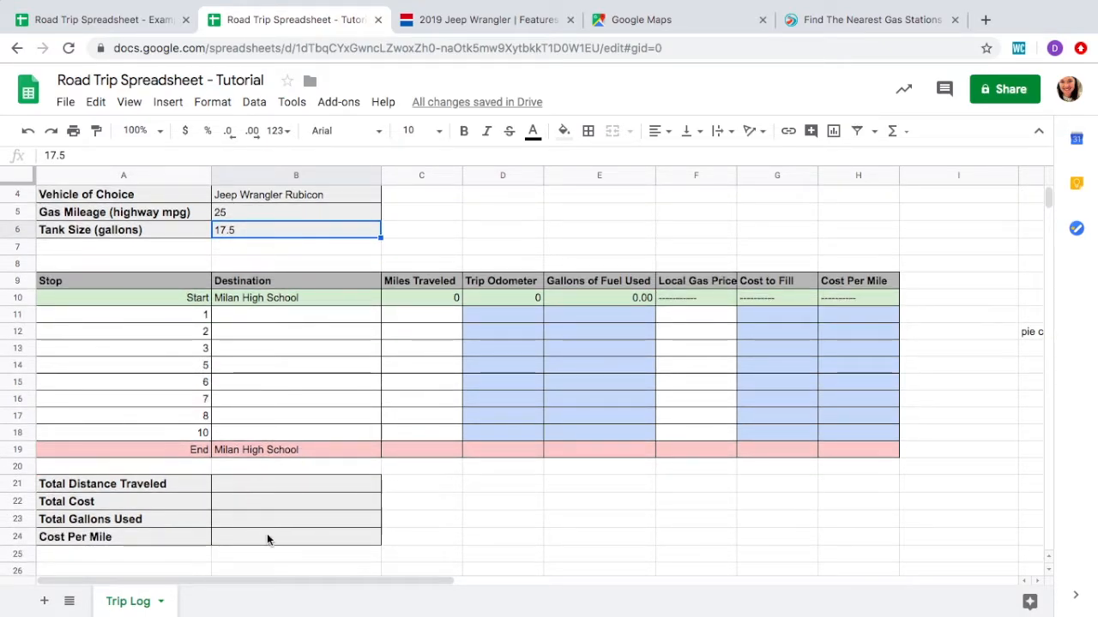
{"action": "scroll", "coordinate": [361, 445], "scroll_direction": "up", "scroll_amount": 1}
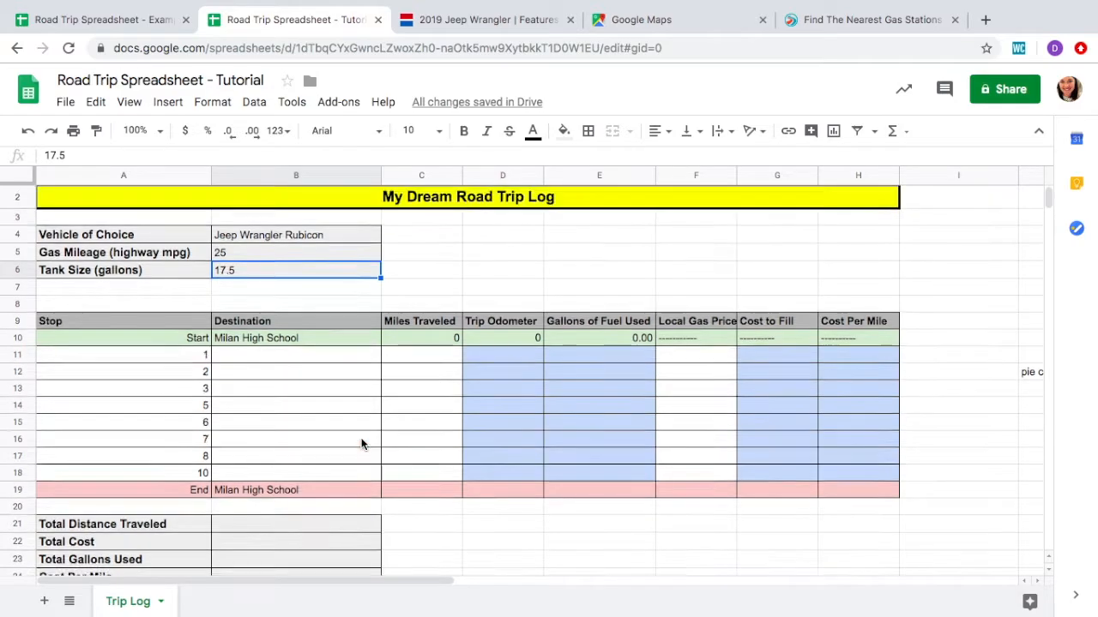
{"action": "left_click", "coordinate": [697, 25]}
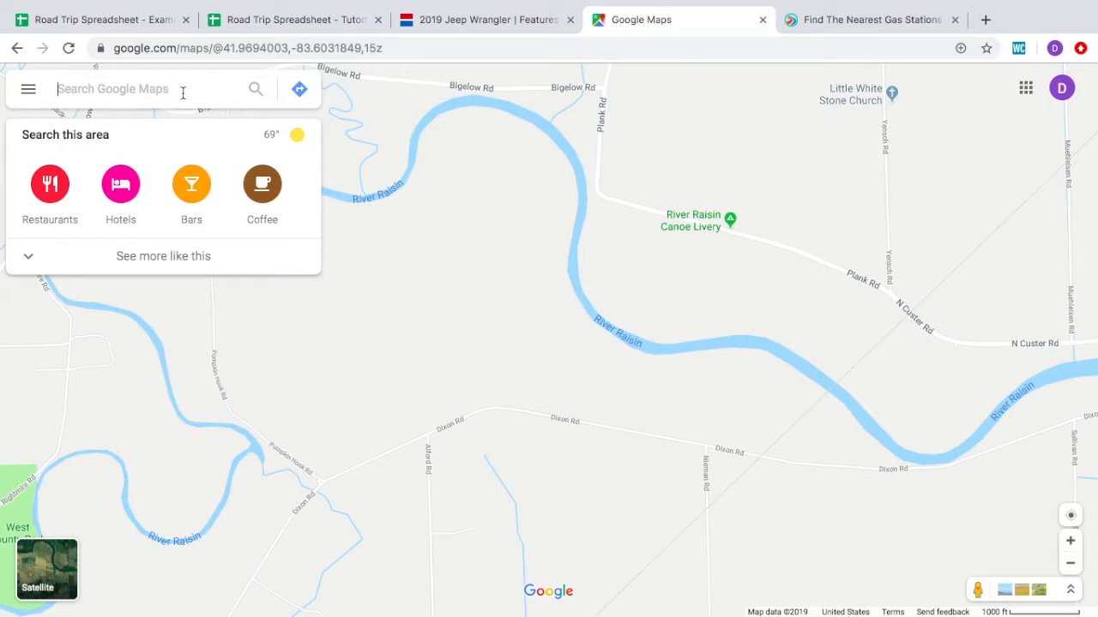
{"action": "type", "text": "Shen"}
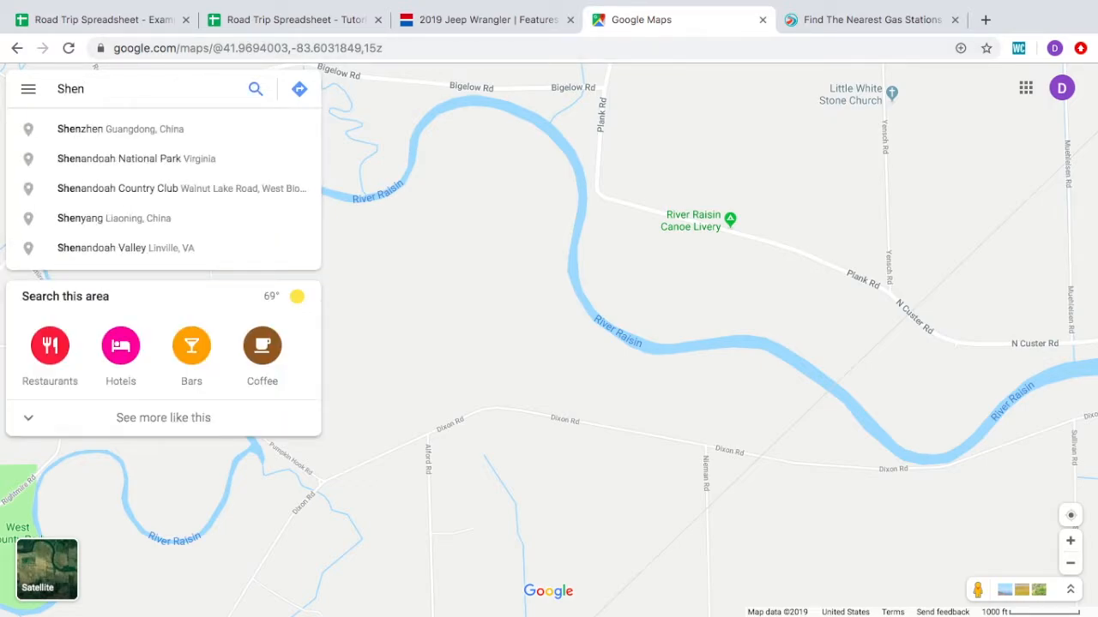
{"action": "left_click", "coordinate": [189, 158]}
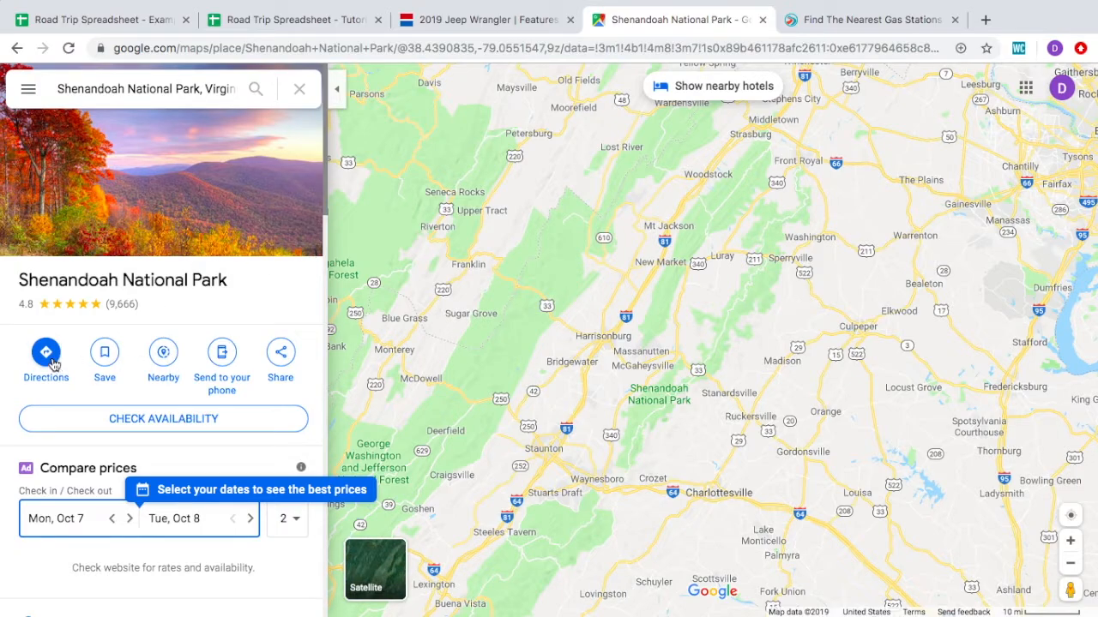
{"action": "left_click", "coordinate": [47, 359]}
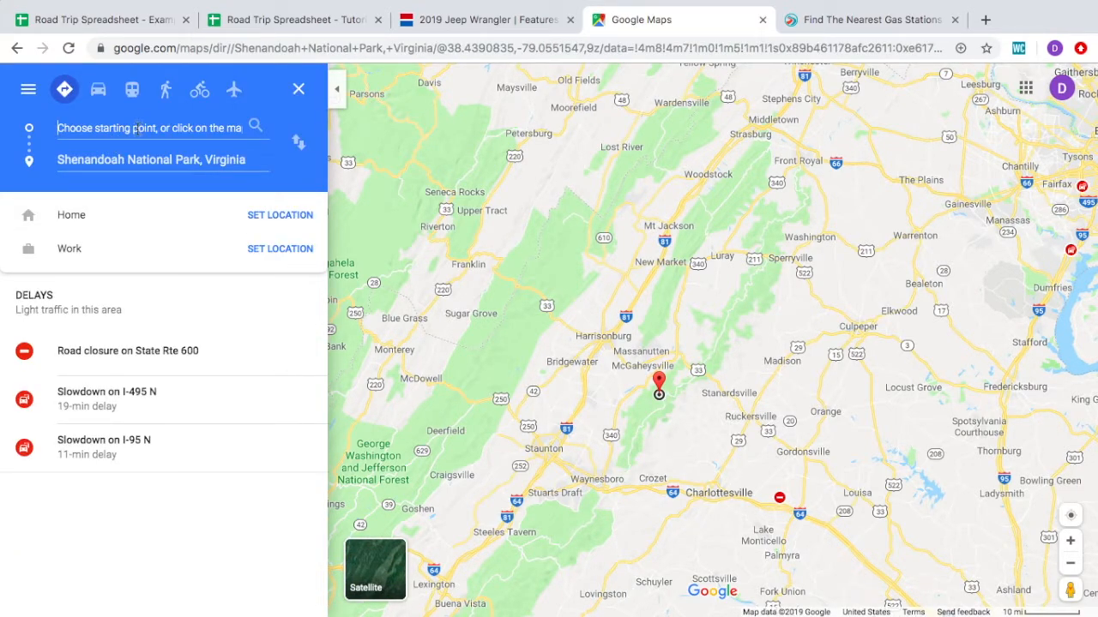
{"action": "type", "text": "Mila"}
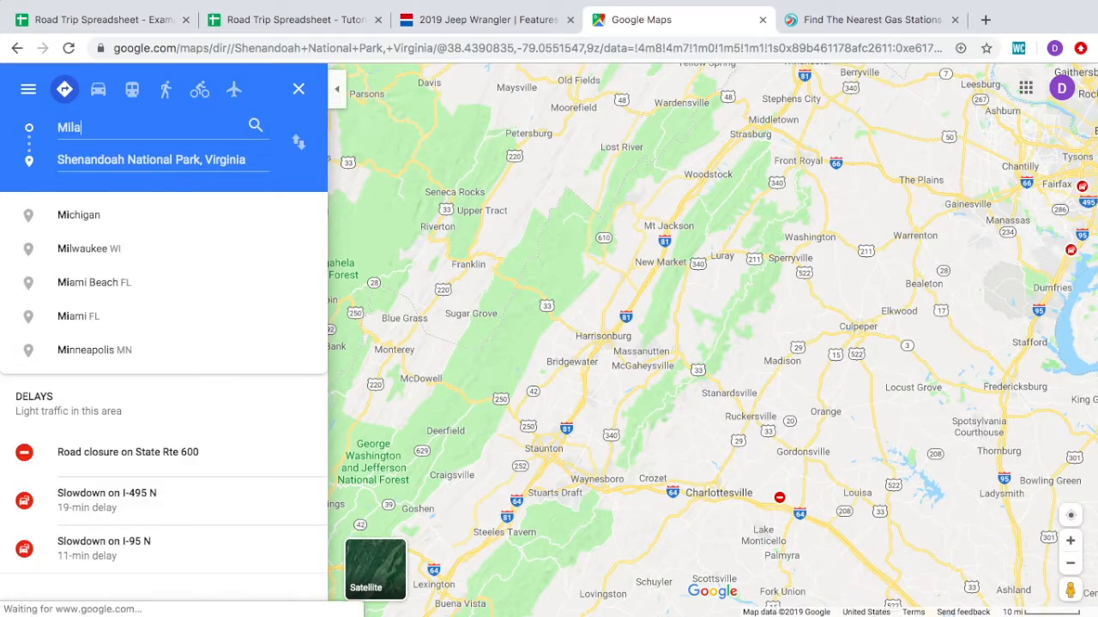
{"action": "type", "text": "n High"}
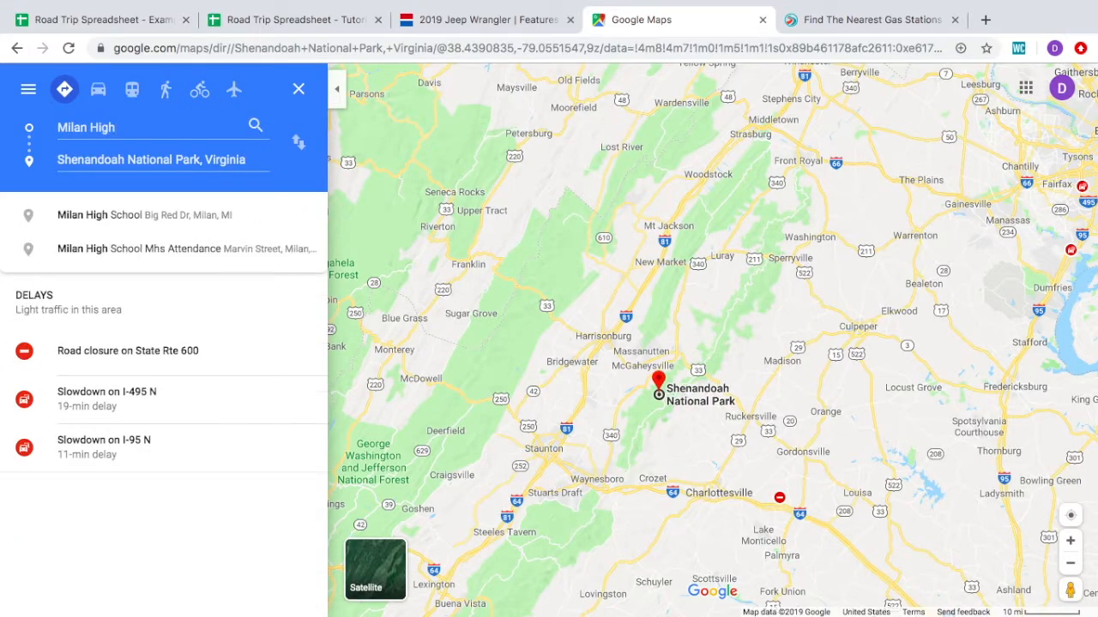
{"action": "left_click", "coordinate": [132, 217]}
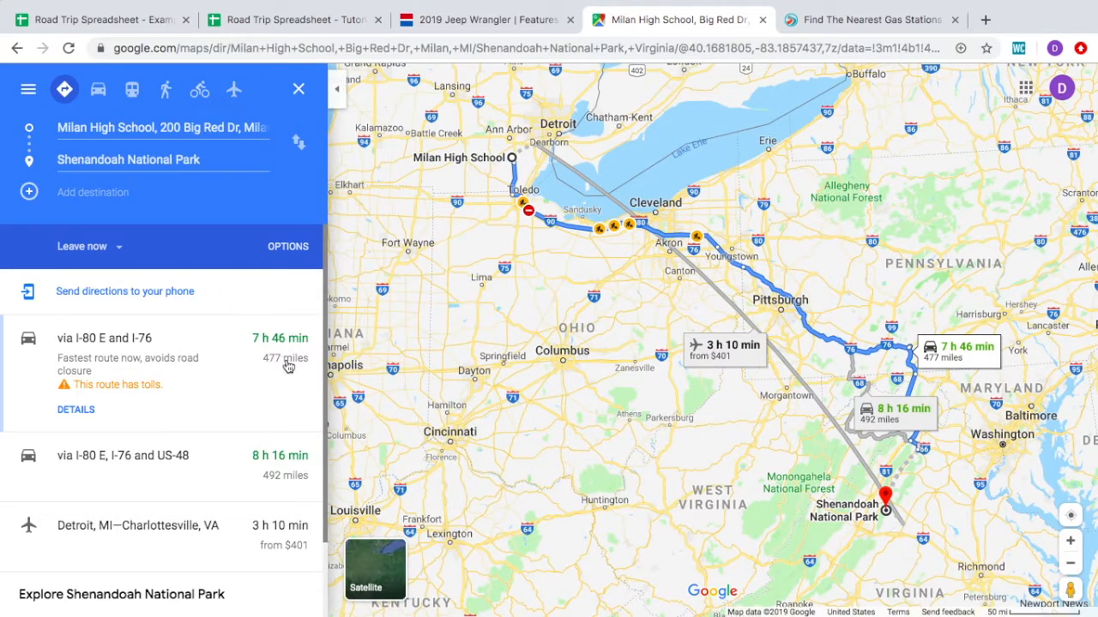
Copy the destination name Shenandoah National Park from the Google Maps directions into the Destination cell of stop 1 in the trip log
{"action": "left_click", "coordinate": [296, 20]}
{"action": "left_click", "coordinate": [298, 366]}
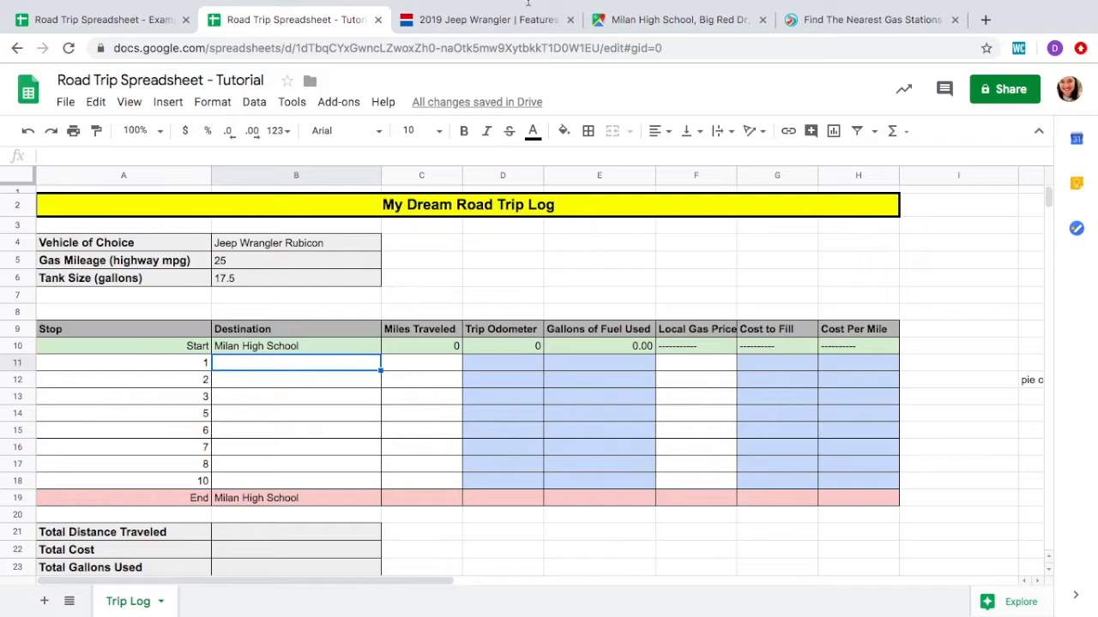
{"action": "left_click", "coordinate": [684, 24]}
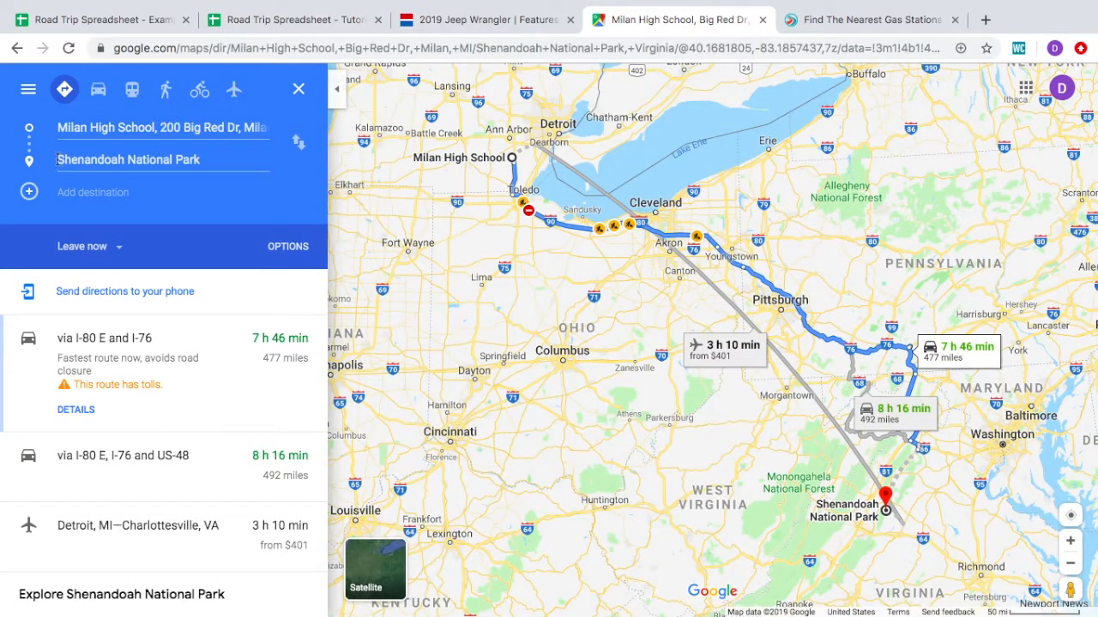
{"action": "left_click", "coordinate": [98, 163]}
{"action": "key", "text": "ctrl+c"}
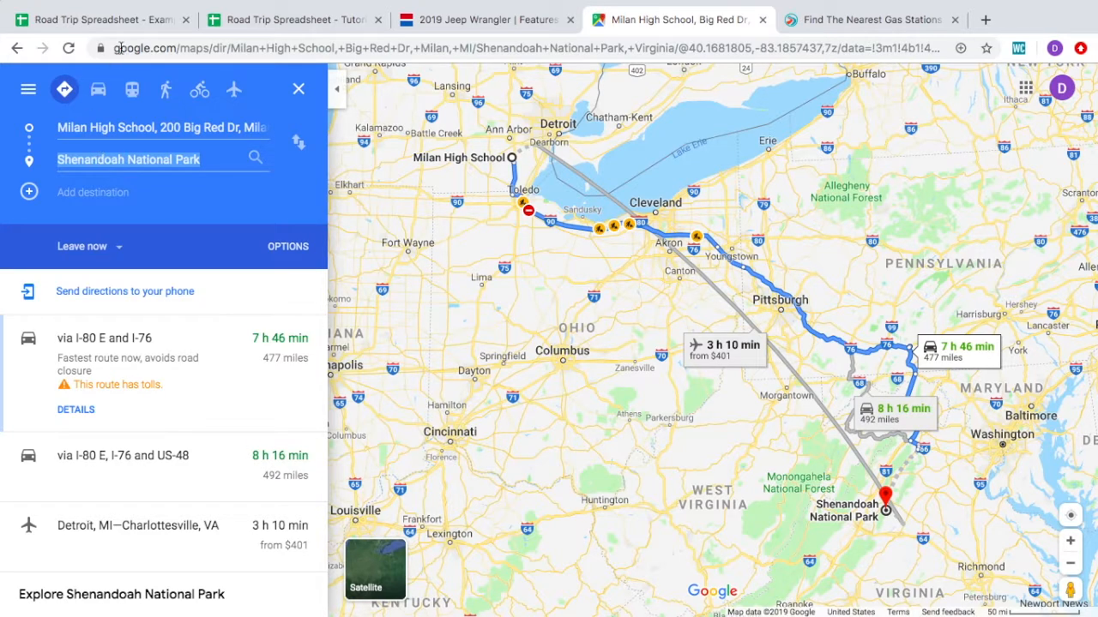
{"action": "left_click", "coordinate": [237, 26]}
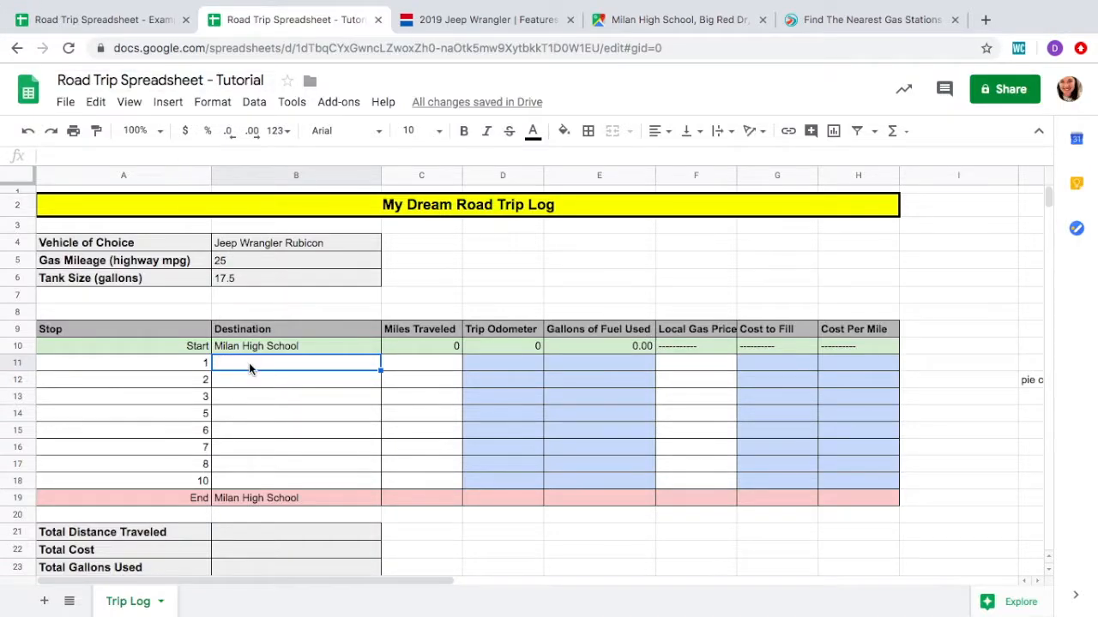
{"action": "key", "text": "ctrl+v"}
{"action": "left_click", "coordinate": [286, 400]}
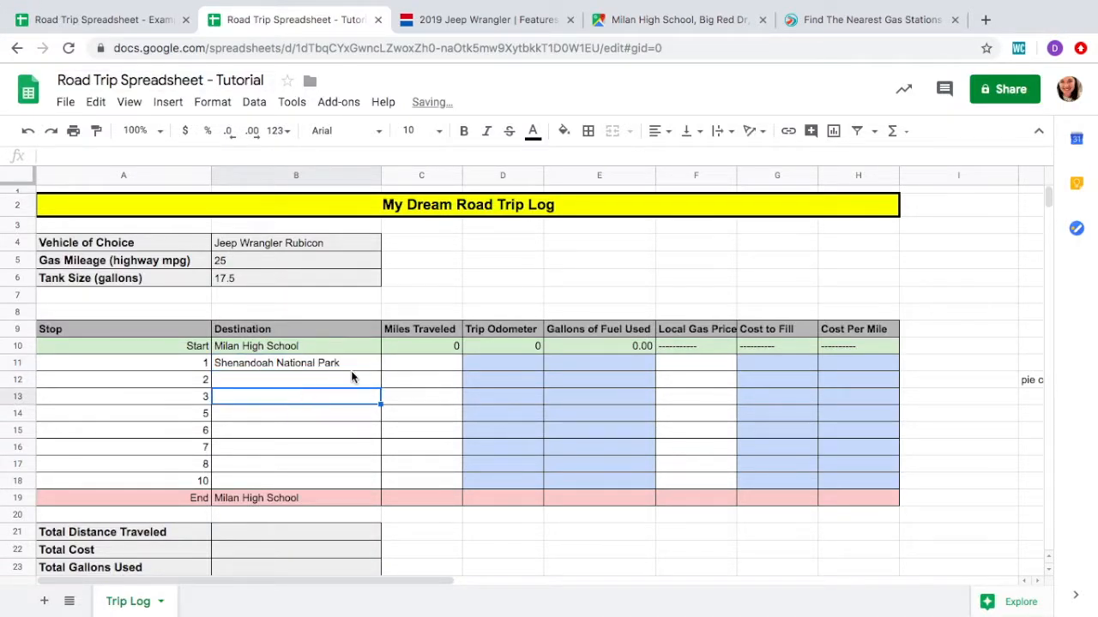
Enter 477 as the Miles Traveled for stop 1, Shenandoah National Park
{"action": "left_click", "coordinate": [424, 366]}
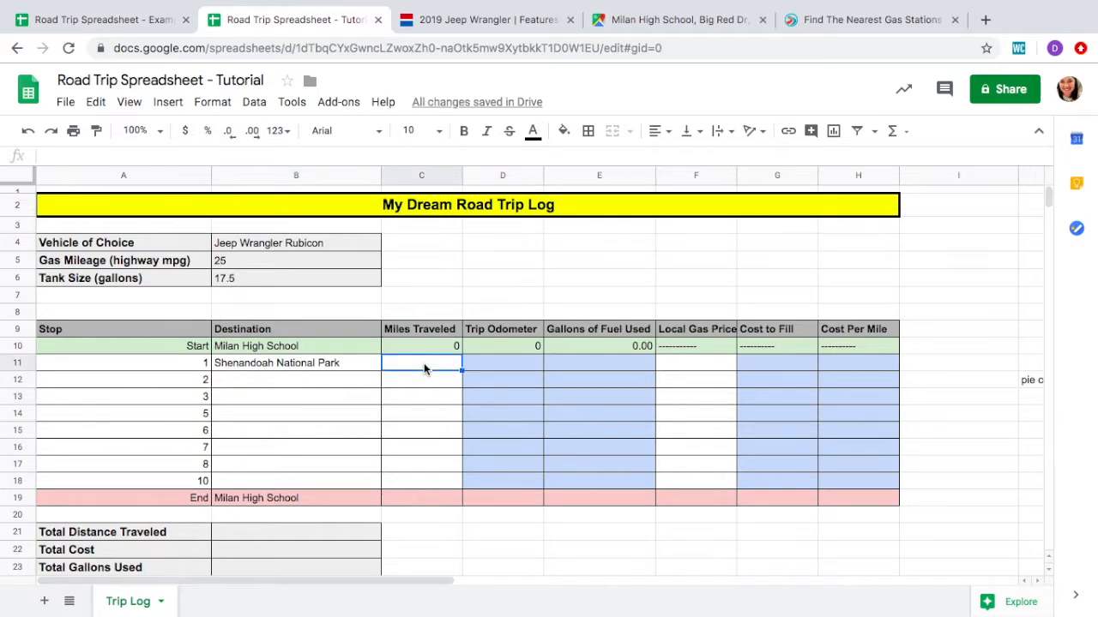
{"action": "type", "text": "477"}
{"action": "key", "text": "Tab"}
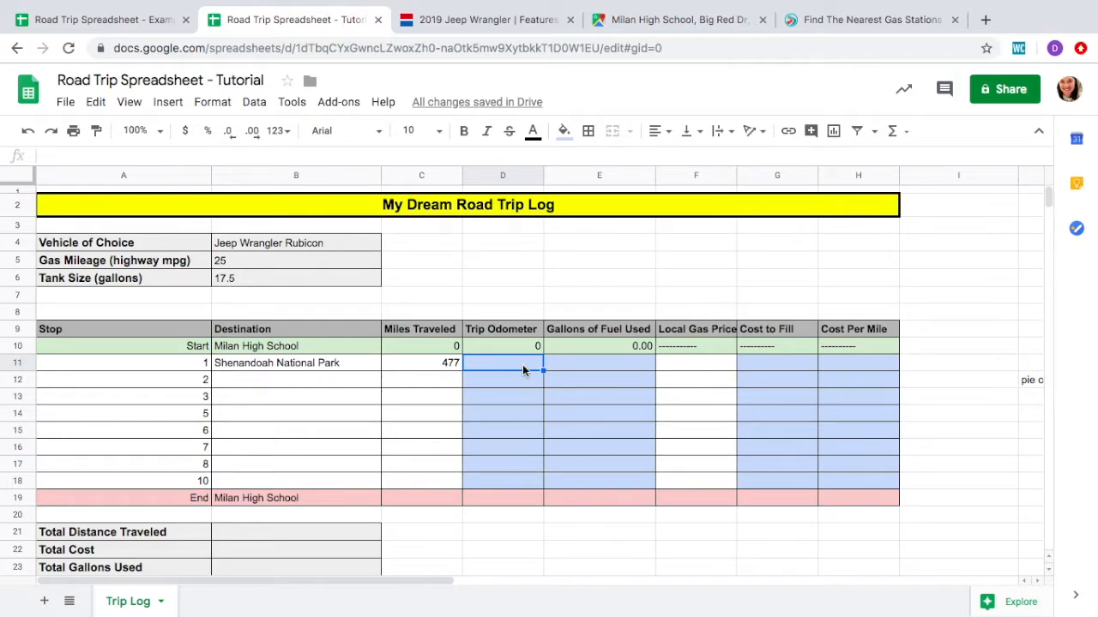
Enter the formula =C11+D10 in stop 1's Trip Odometer cell to add its Miles Traveled to the previous odometer value
{"action": "left_click", "coordinate": [440, 369]}
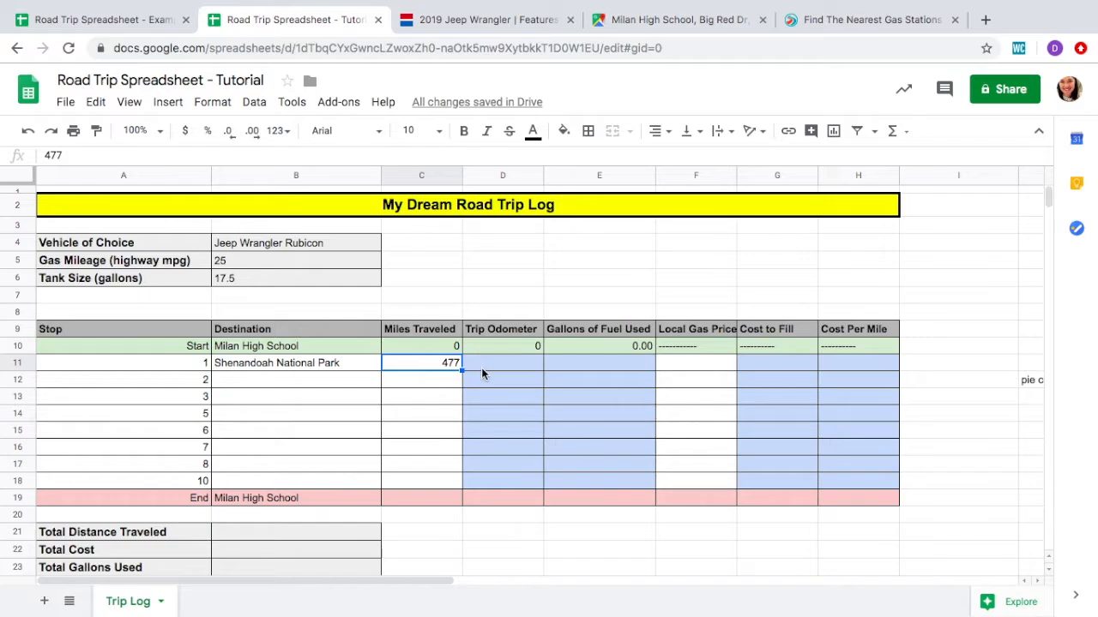
{"action": "left_click", "coordinate": [481, 364]}
{"action": "type", "text": "="}
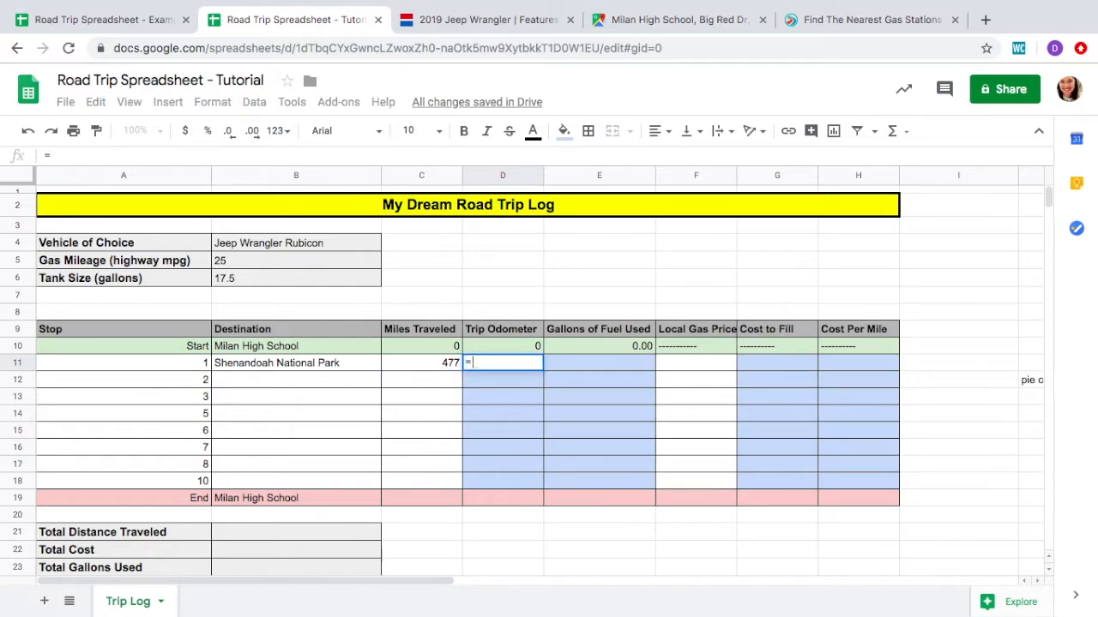
{"action": "left_click", "coordinate": [445, 365]}
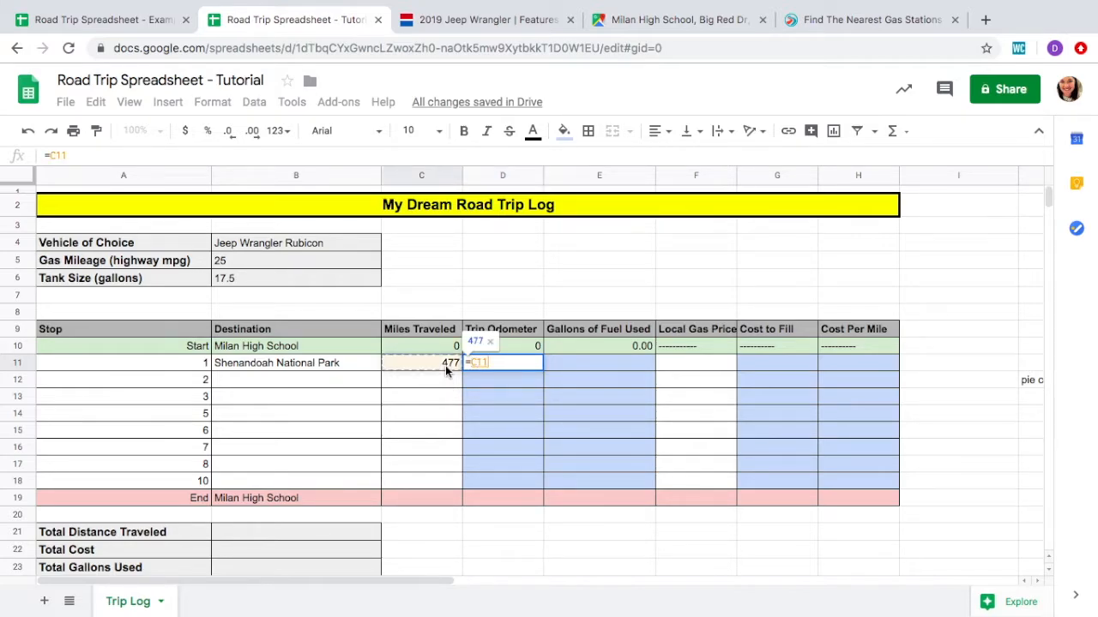
{"action": "type", "text": "+"}
{"action": "left_click", "coordinate": [518, 347]}
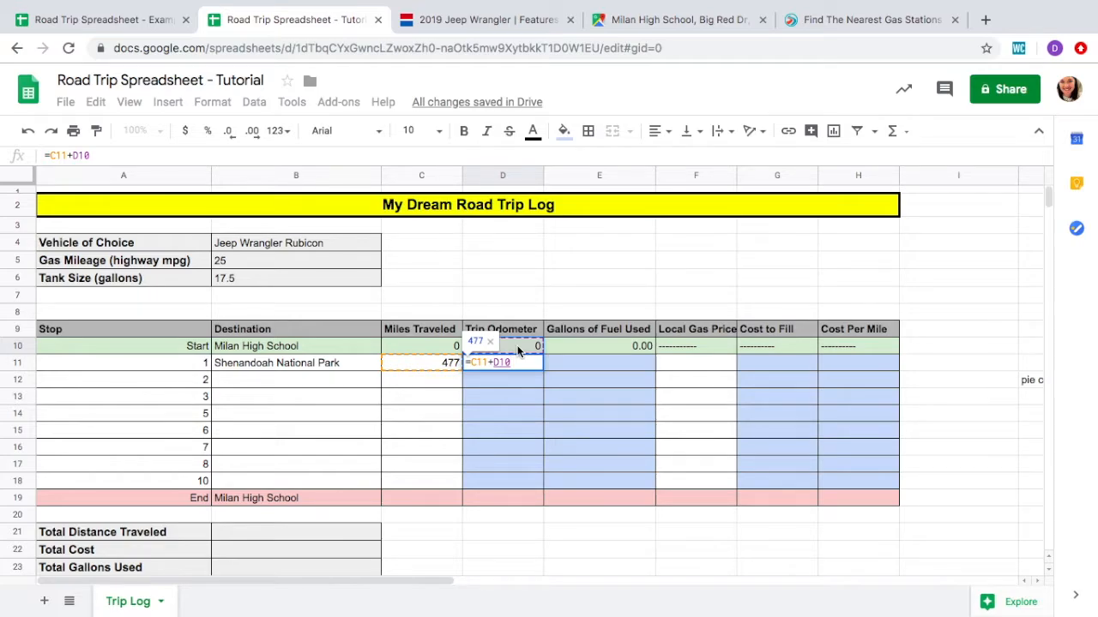
{"action": "key", "text": "Return"}
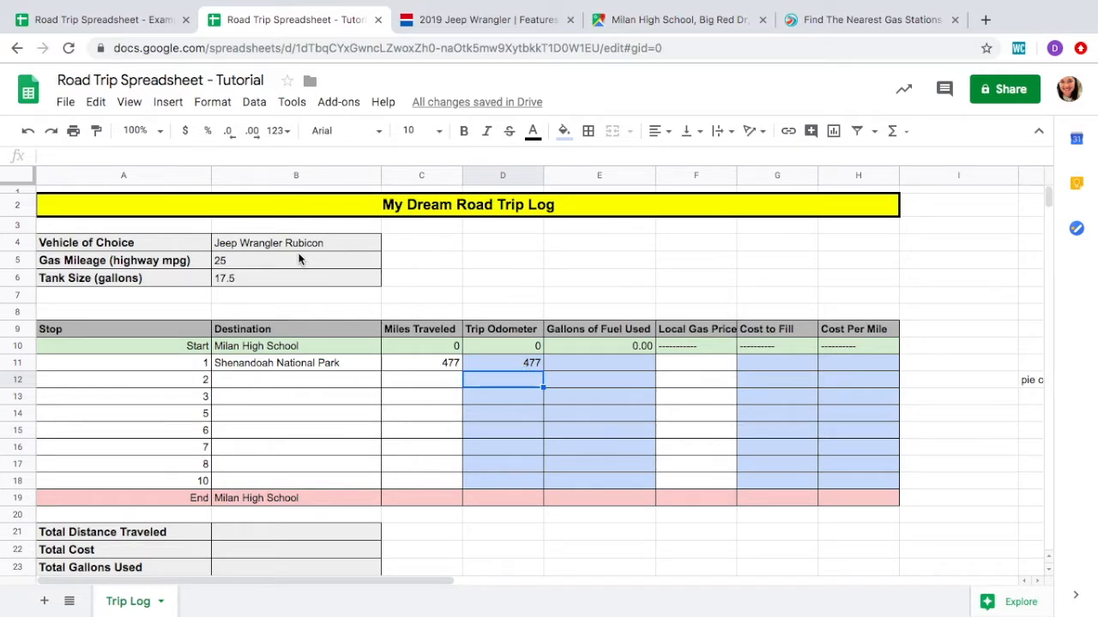
{"action": "left_click", "coordinate": [504, 368]}
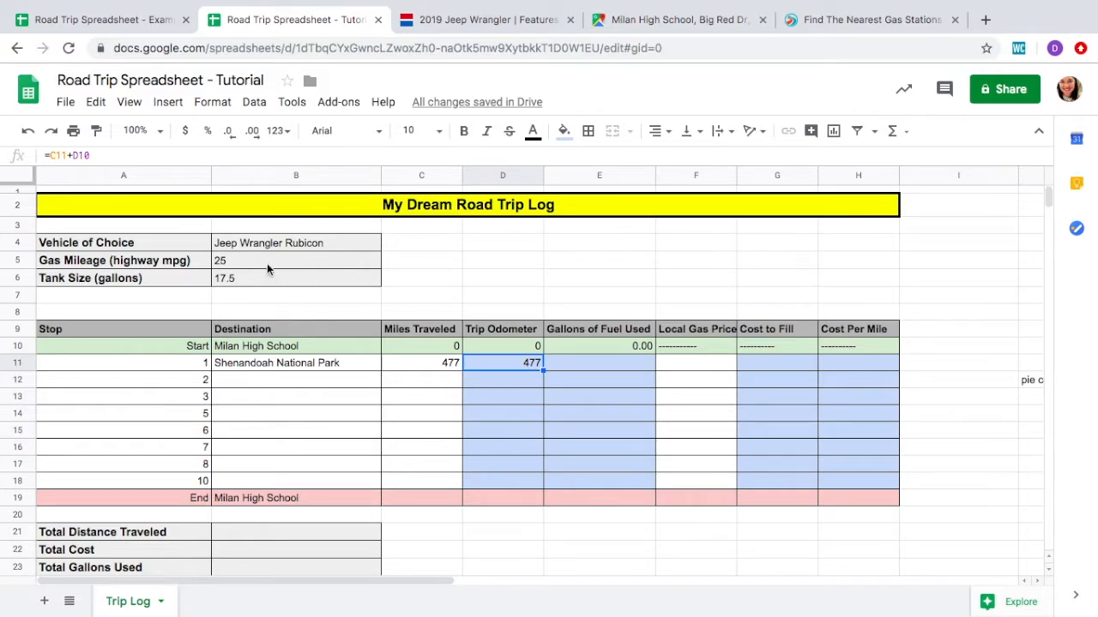
Start a formula in stop 1's Gallons of Fuel Used cell that references its Trip Odometer cell D11
{"action": "left_click", "coordinate": [587, 364]}
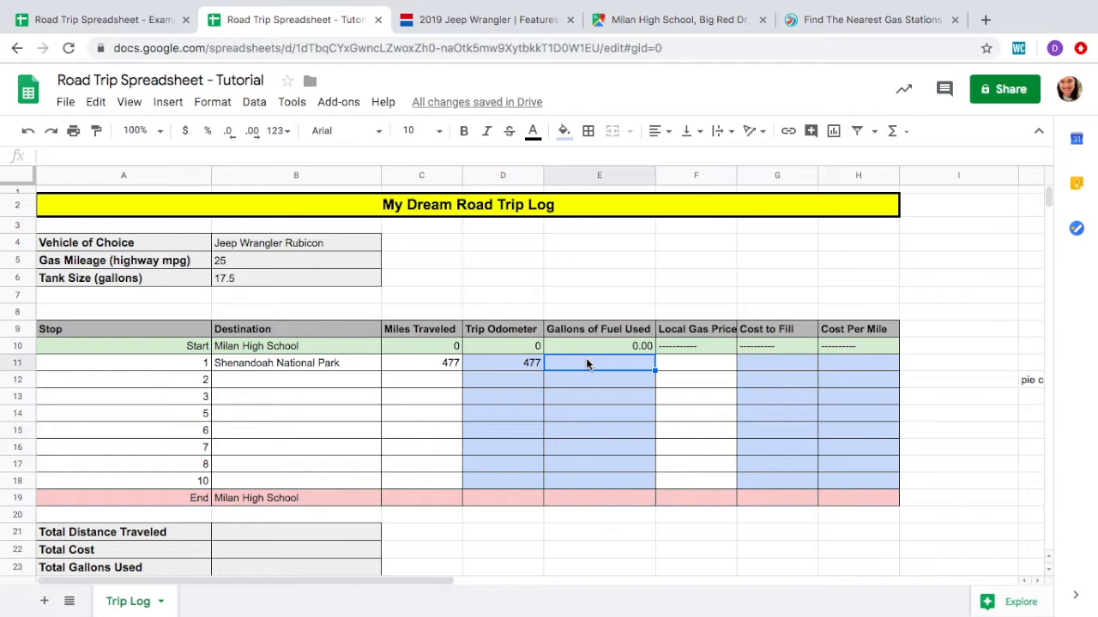
{"action": "type", "text": "="}
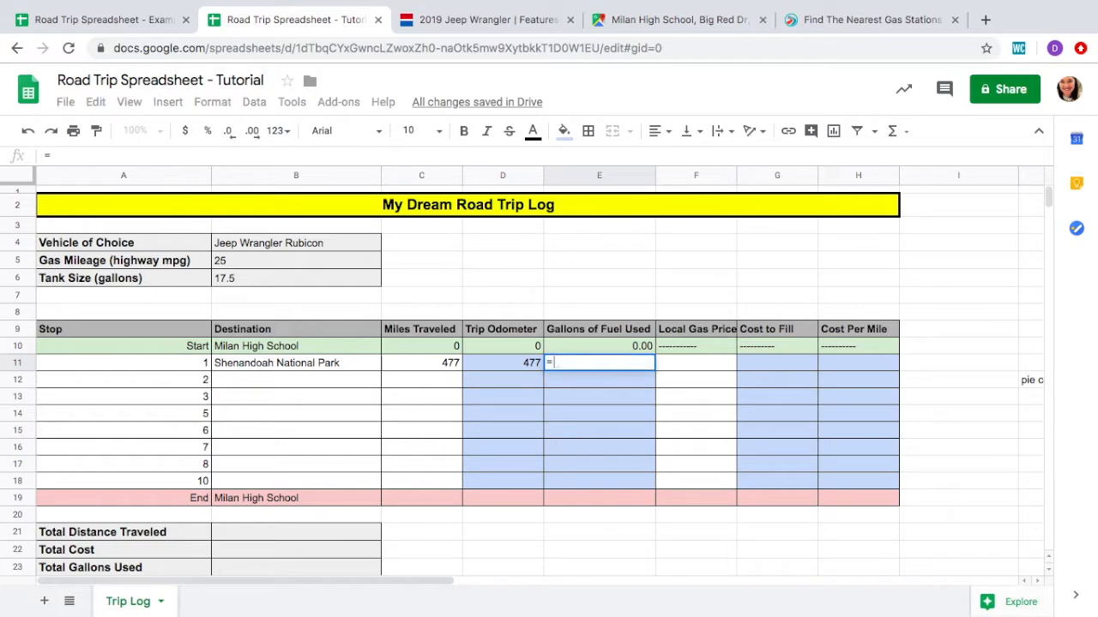
{"action": "left_click", "coordinate": [520, 367]}
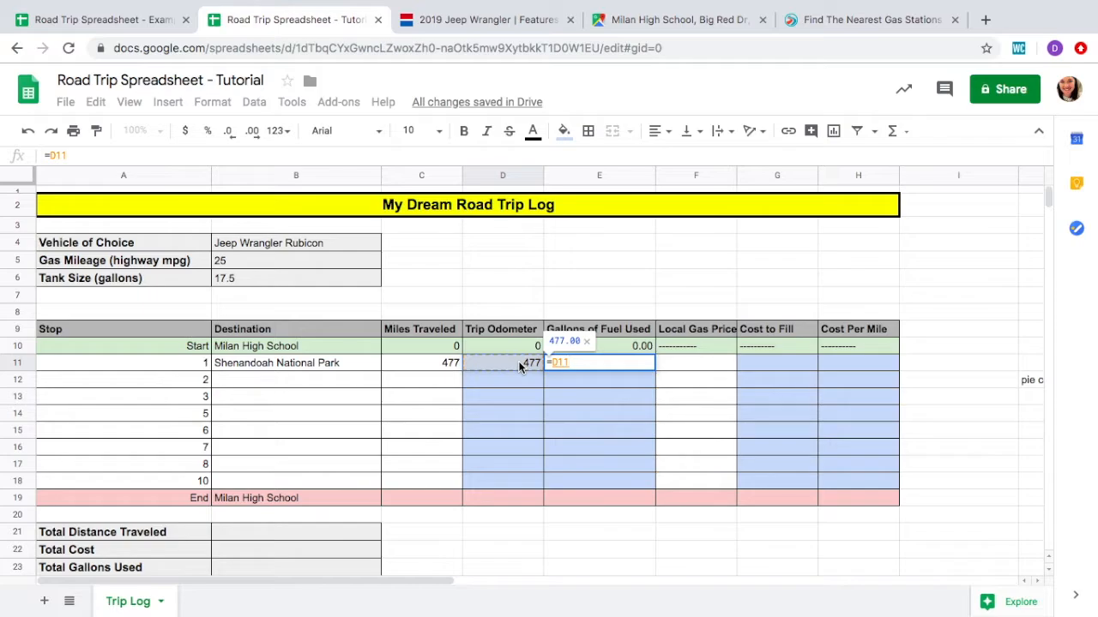
{"action": "type", "text": "?"}
{"action": "left_click", "coordinate": [518, 361]}
{"action": "type", "text": "?"}
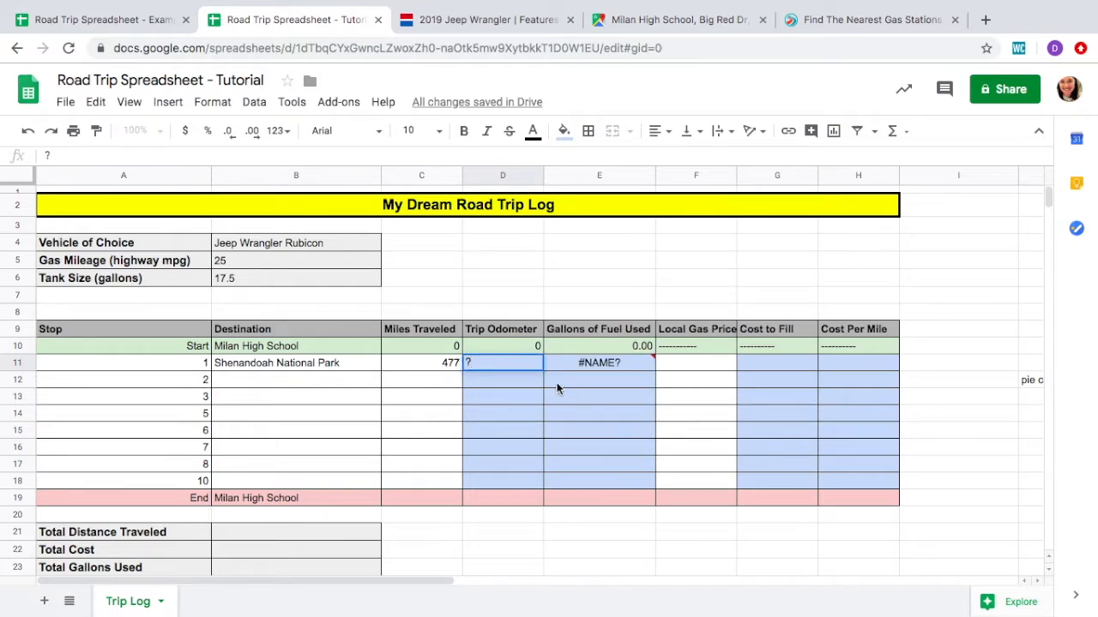
{"action": "left_click", "coordinate": [29, 134]}
{"action": "left_click", "coordinate": [29, 137]}
Correct stop 1's Gallons of Fuel Used formula to =D11/B5, dividing the trip odometer by the gas mileage
{"action": "left_click", "coordinate": [589, 362]}
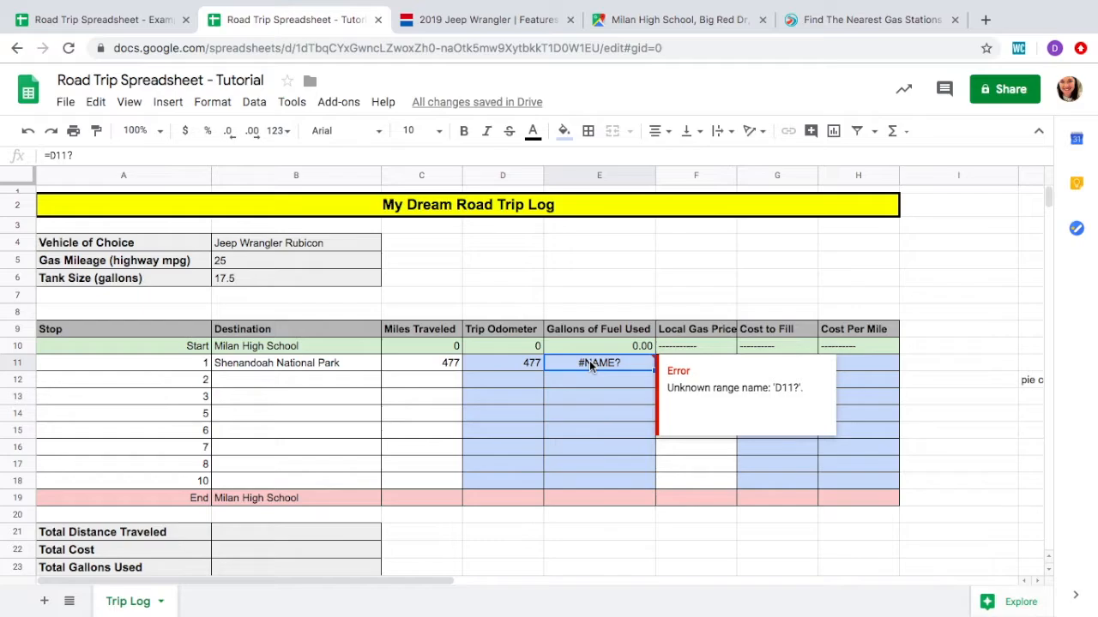
{"action": "left_click", "coordinate": [337, 155]}
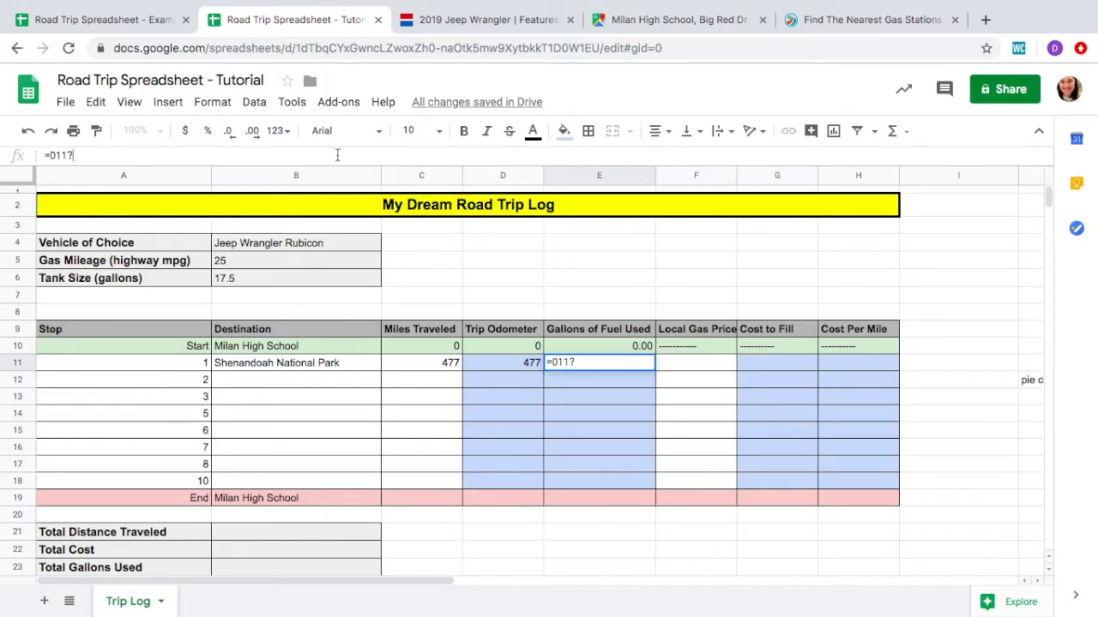
{"action": "key", "text": "BackSpace"}
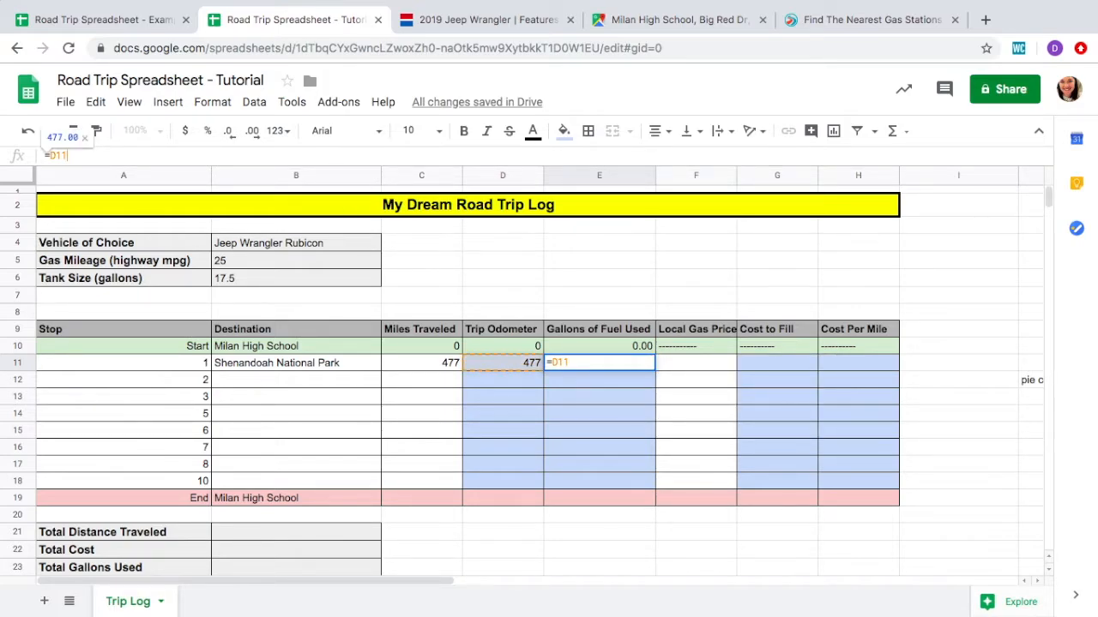
{"action": "type", "text": "/"}
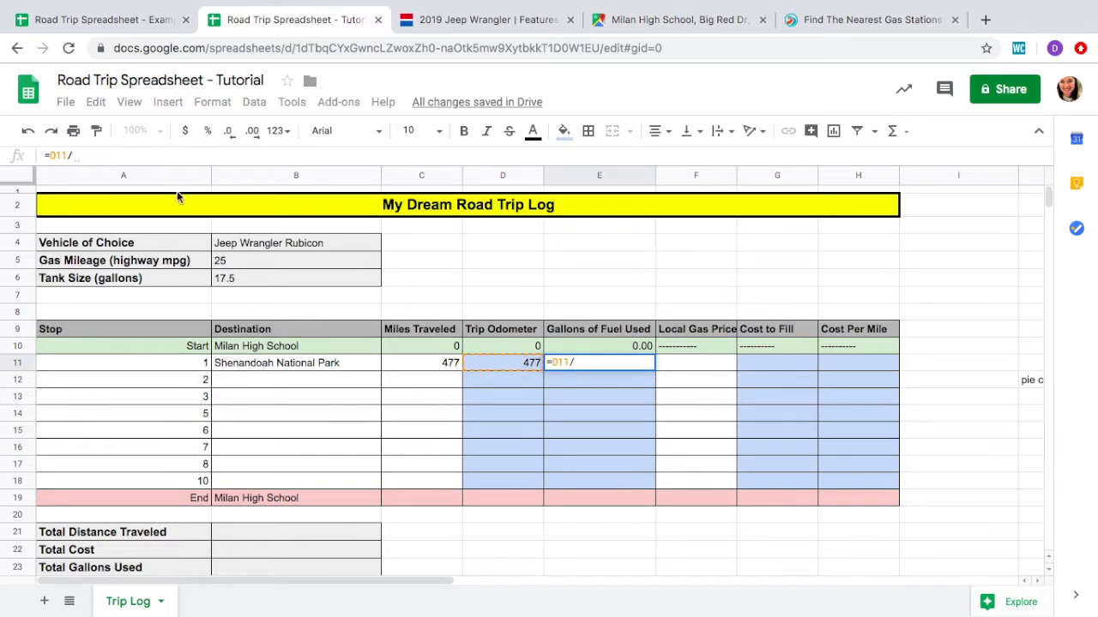
{"action": "left_click", "coordinate": [242, 267]}
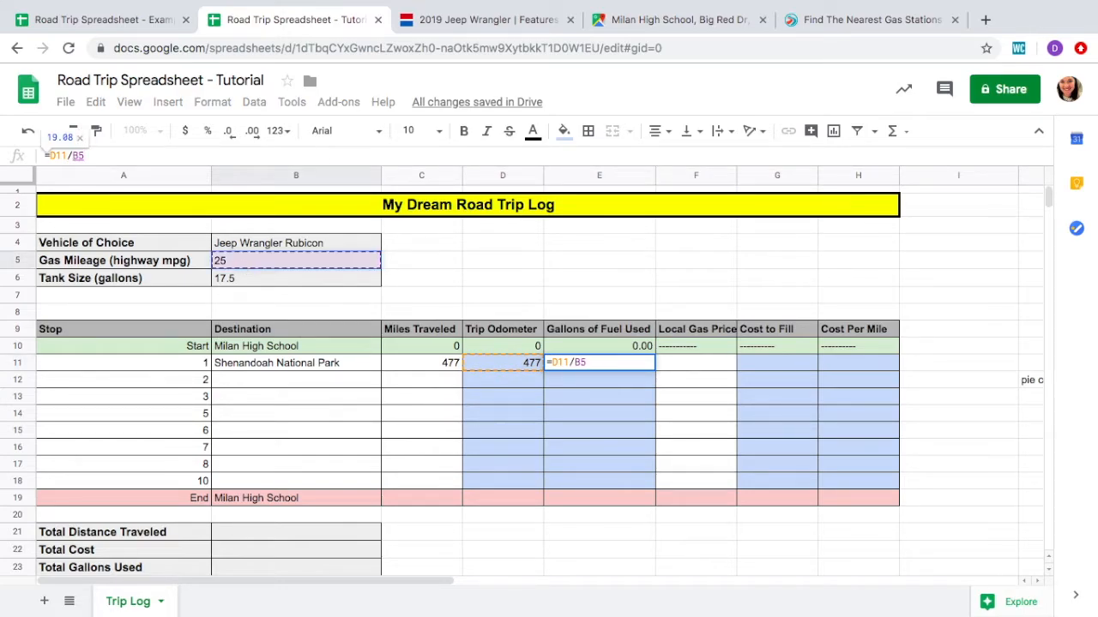
{"action": "key", "text": "Return"}
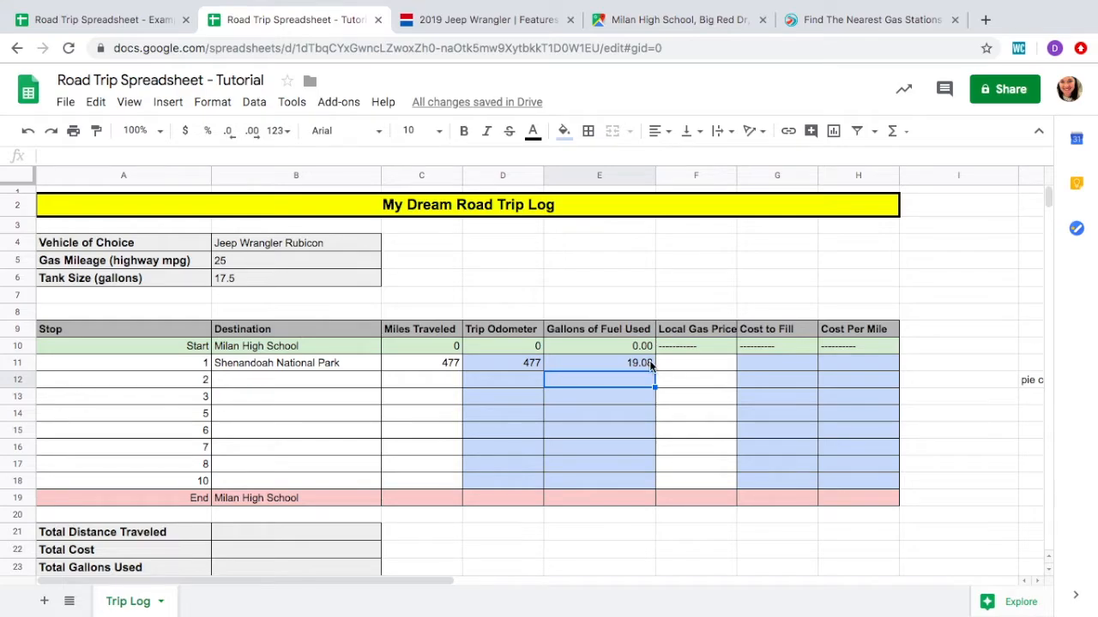
Try decreasing and increasing the decimal places of stop 1's Gallons of Fuel Used value, ending at two decimals
{"action": "left_click", "coordinate": [647, 366]}
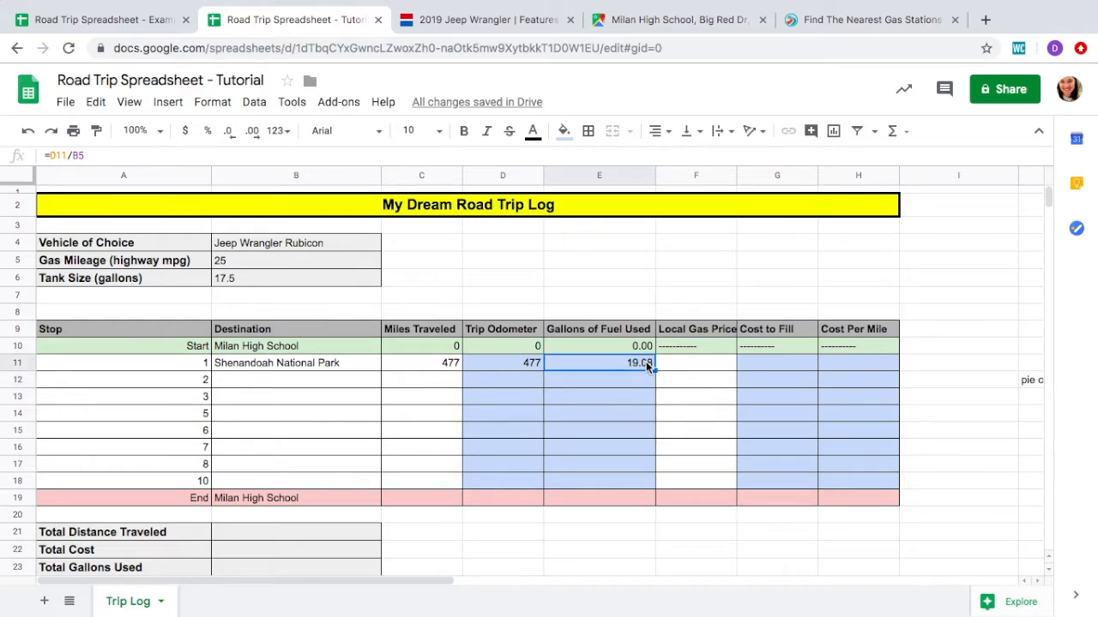
{"action": "left_click", "coordinate": [229, 131]}
{"action": "left_click", "coordinate": [253, 133]}
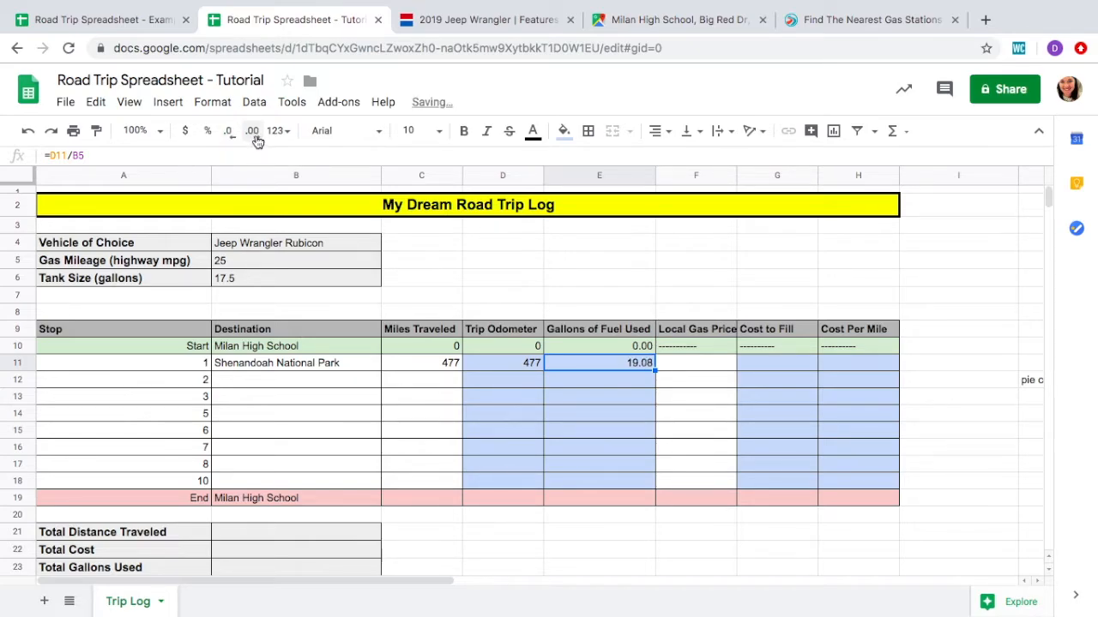
{"action": "left_click", "coordinate": [255, 137]}
{"action": "left_click", "coordinate": [254, 137]}
{"action": "left_click", "coordinate": [251, 137]}
{"action": "left_click", "coordinate": [229, 137]}
{"action": "left_click", "coordinate": [230, 139]}
{"action": "left_click", "coordinate": [230, 138]}
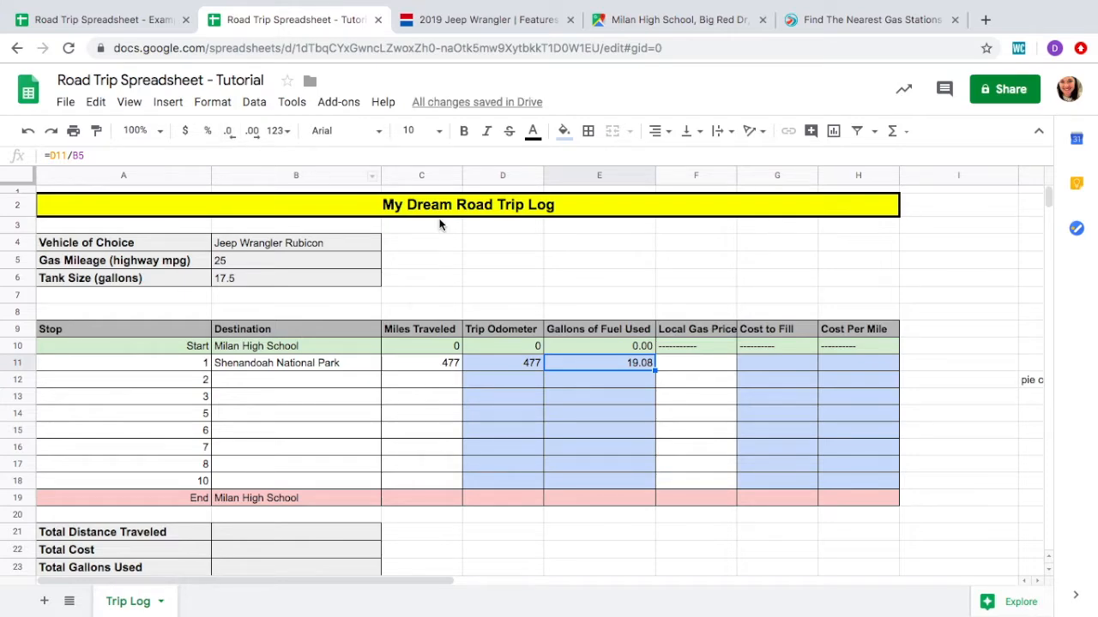
Switch to the GasBuddy site's gas price search to find the Local Gas Price for stop 1
{"action": "left_click", "coordinate": [691, 369]}
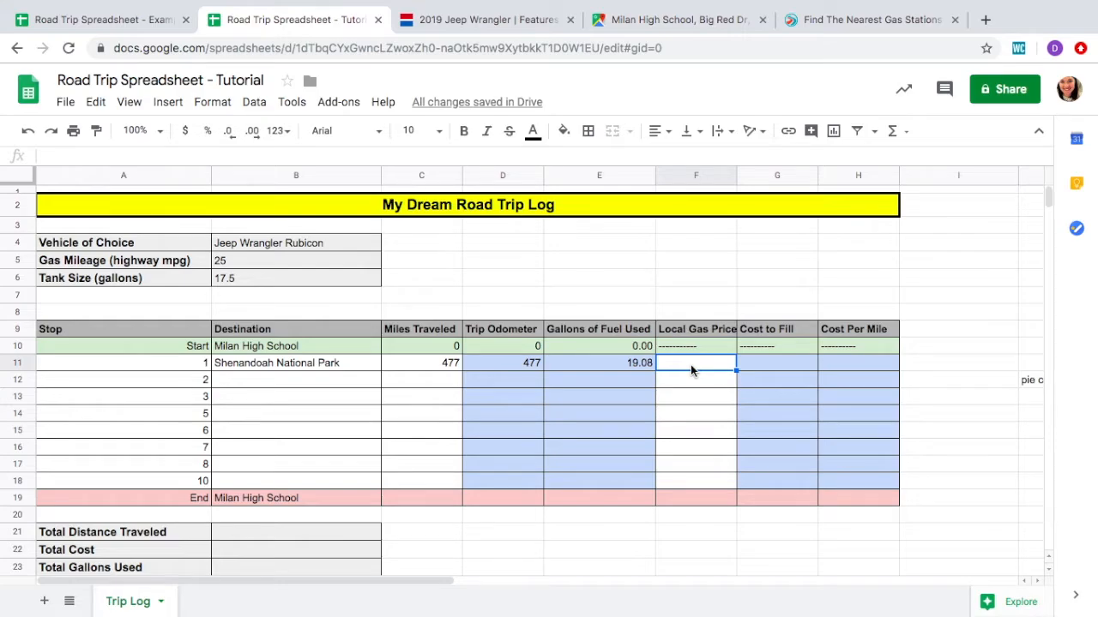
{"action": "left_click", "coordinate": [830, 21]}
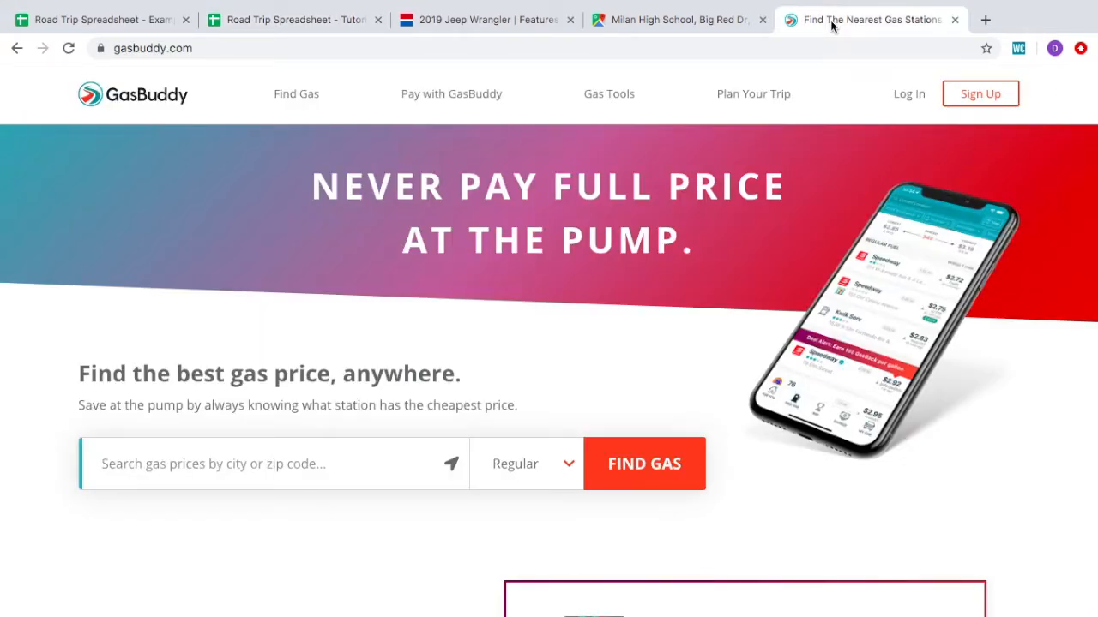
{"action": "left_click", "coordinate": [322, 475]}
{"action": "scroll", "coordinate": [321, 475], "scroll_direction": "down", "scroll_amount": 1}
{"action": "scroll", "coordinate": [321, 472], "scroll_direction": "up", "scroll_amount": 1}
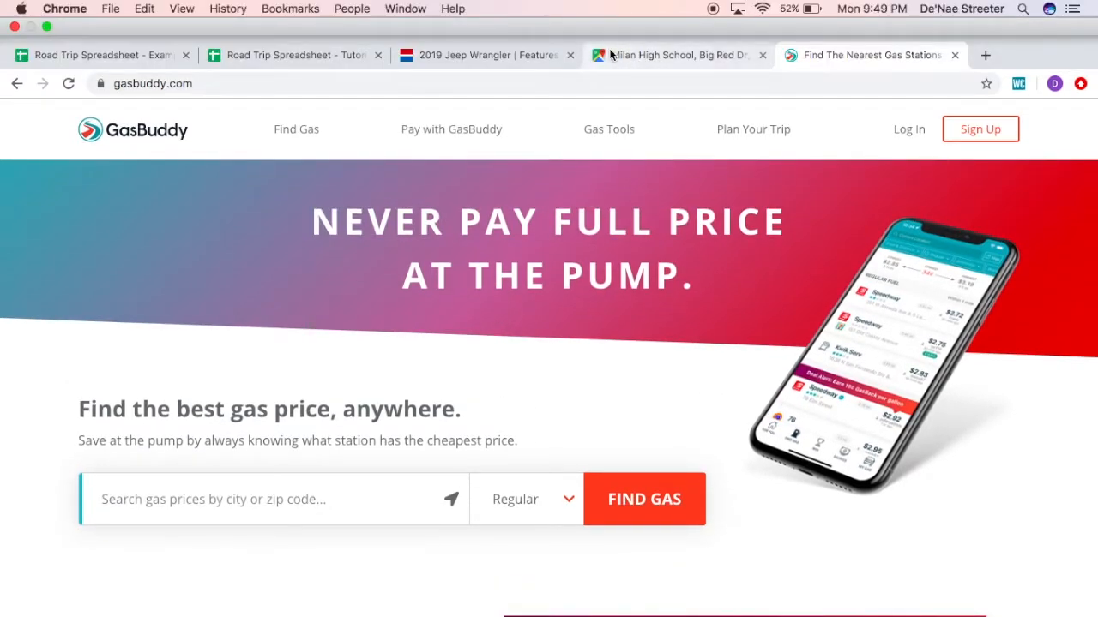
Review the Google Maps directions to stop 1 and copy the destination name Shenandoah National Park
{"action": "left_click", "coordinate": [634, 56]}
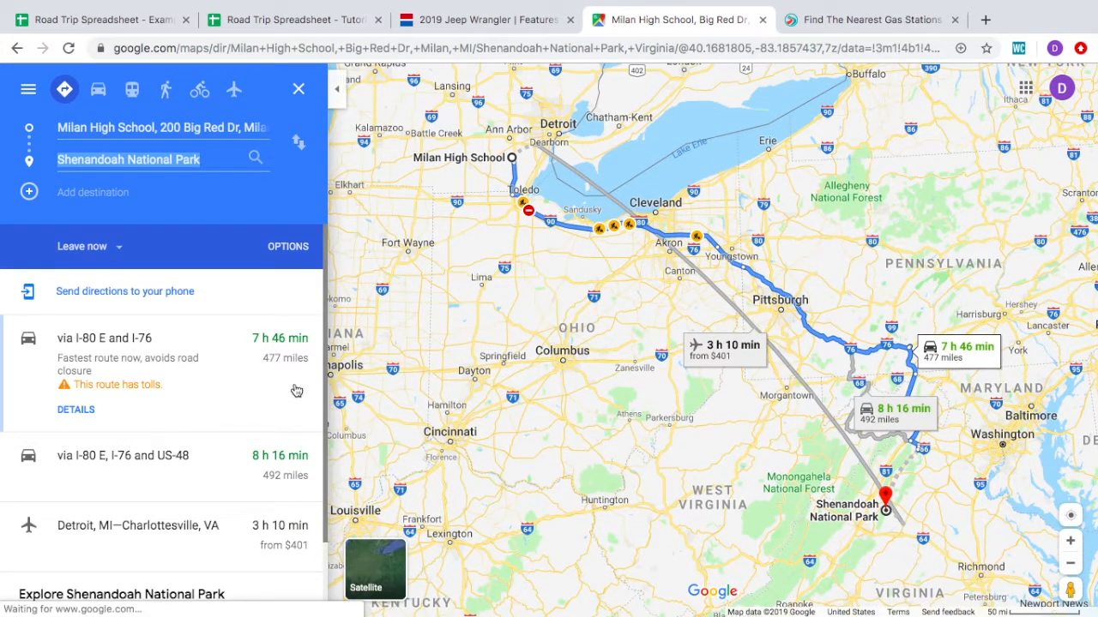
{"action": "scroll", "coordinate": [174, 395], "scroll_direction": "down", "scroll_amount": 1}
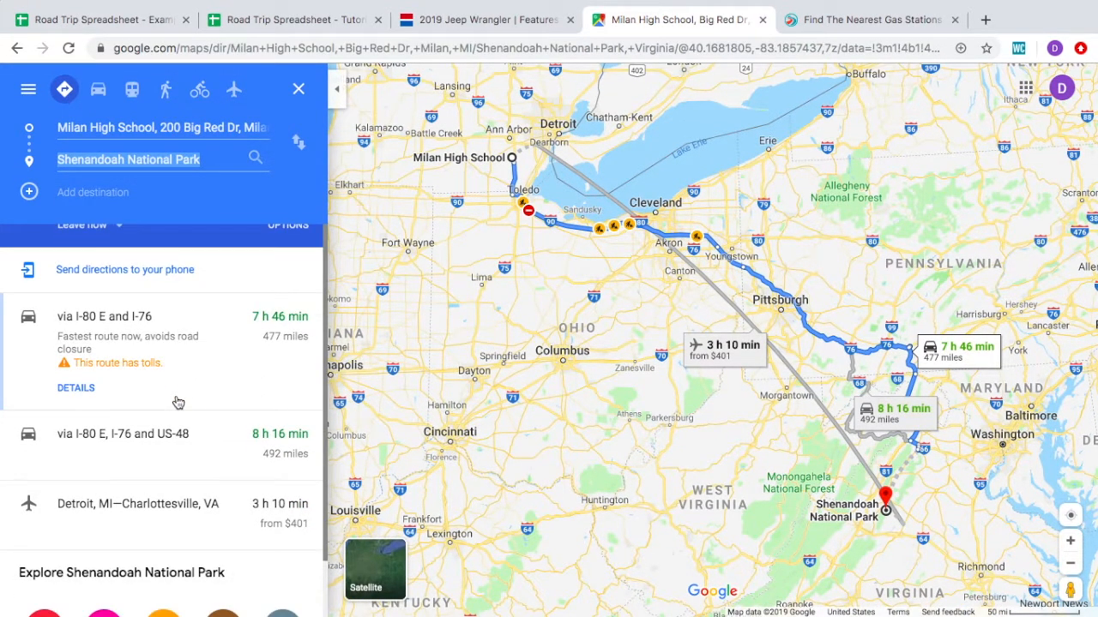
{"action": "scroll", "coordinate": [157, 296], "scroll_direction": "up", "scroll_amount": 1}
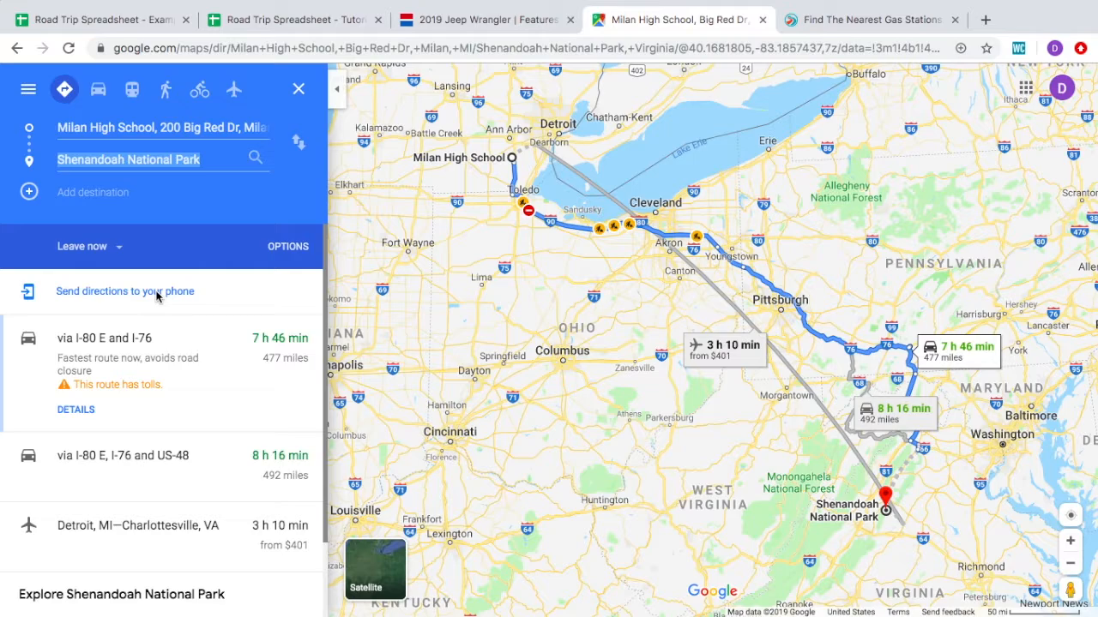
{"action": "scroll", "coordinate": [156, 377], "scroll_direction": "down", "scroll_amount": 3}
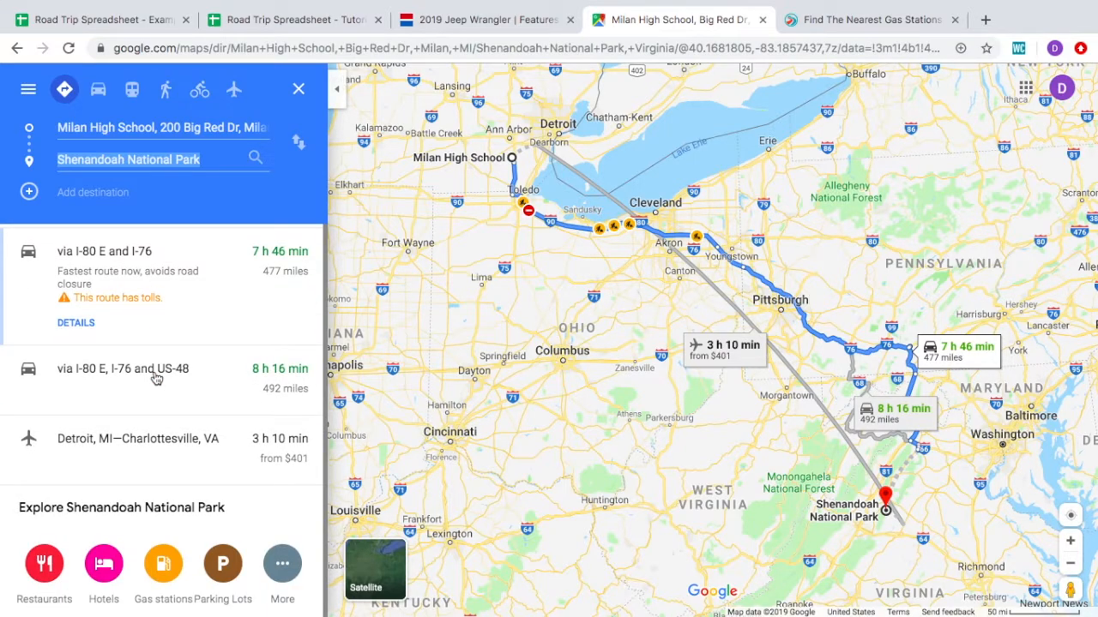
{"action": "scroll", "coordinate": [155, 376], "scroll_direction": "up", "scroll_amount": 3}
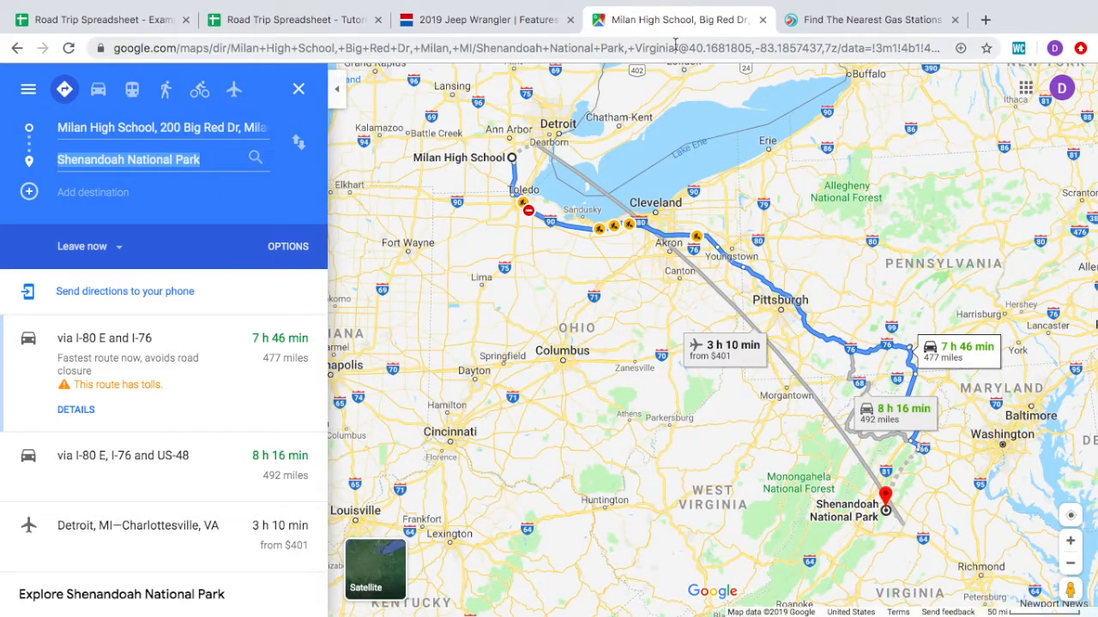
{"action": "left_click_drag", "start_coordinate": [200, 159], "coordinate": [177, 158]}
{"action": "triple_click", "coordinate": [177, 158]}
{"action": "key", "text": "super+c"}
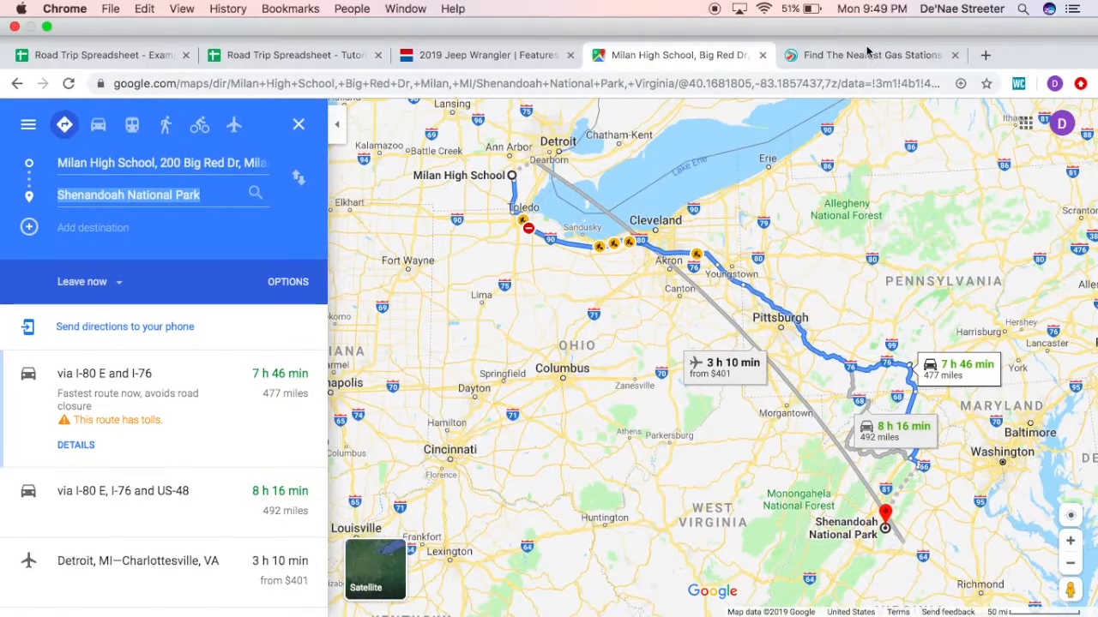
Search GasBuddy for regular gas prices near Shenandoah National Park and examine the prices at nearby stations
{"action": "left_click", "coordinate": [863, 21]}
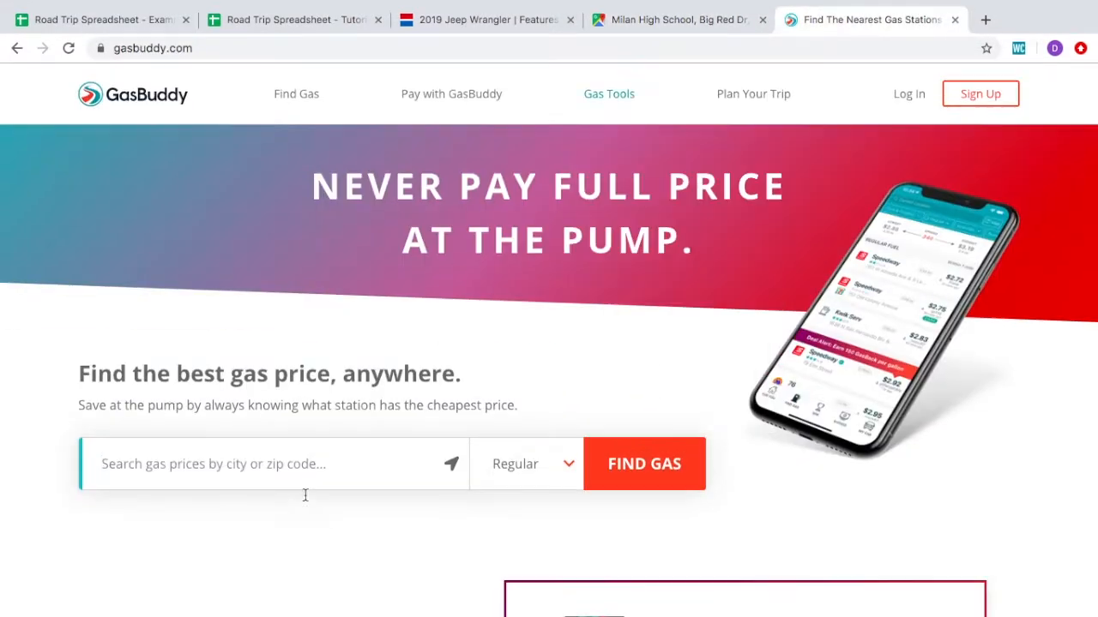
{"action": "left_click", "coordinate": [281, 464]}
{"action": "key", "text": "super+v"}
{"action": "key", "text": "Return"}
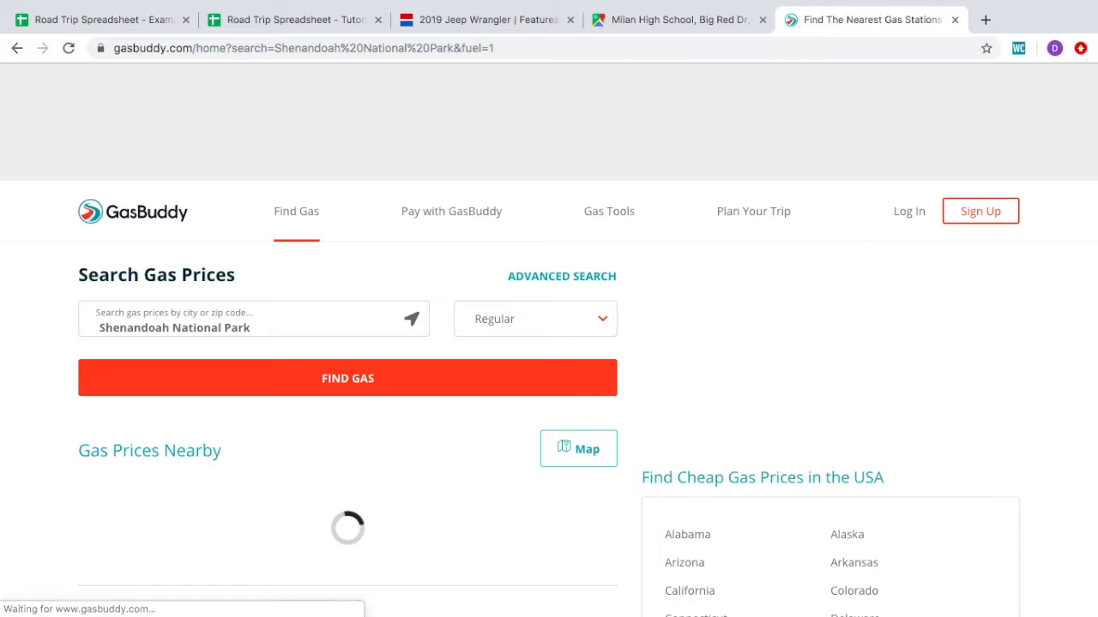
{"action": "scroll", "coordinate": [549, 340], "scroll_direction": "down", "scroll_amount": 1}
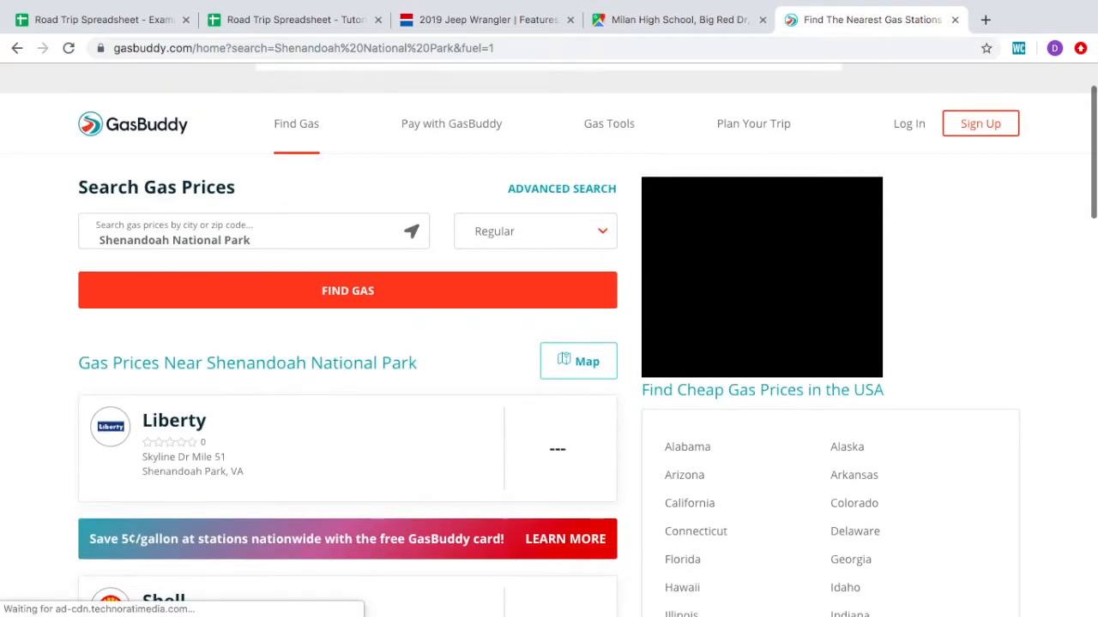
{"action": "scroll", "coordinate": [549, 369], "scroll_direction": "down", "scroll_amount": 2}
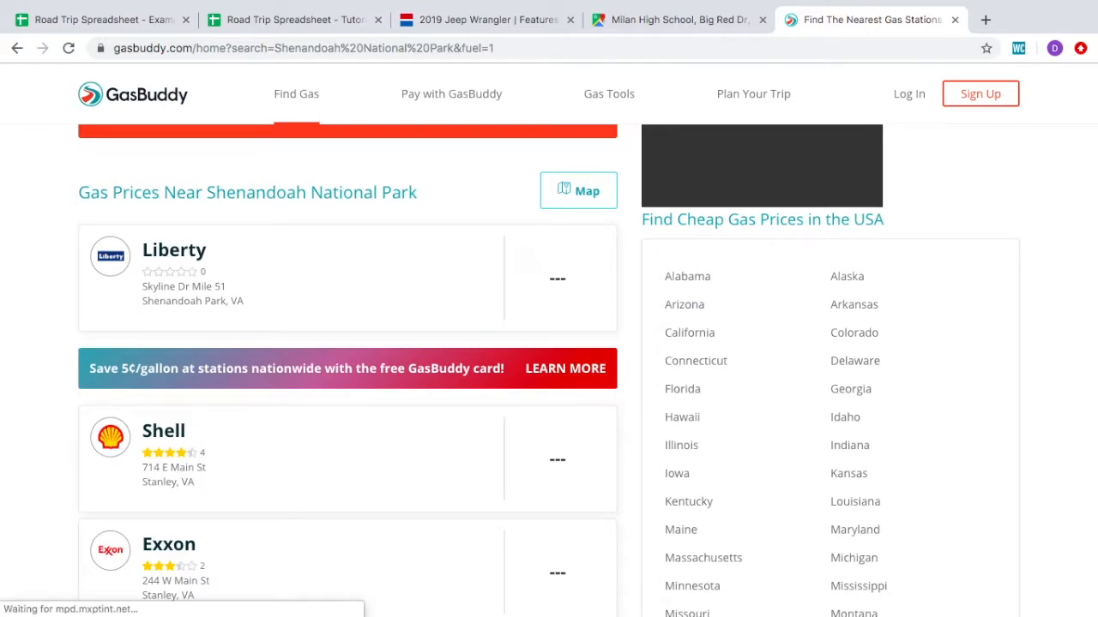
{"action": "scroll", "coordinate": [284, 514], "scroll_direction": "down", "scroll_amount": 5}
{"action": "scroll", "coordinate": [284, 514], "scroll_direction": "down", "scroll_amount": 3}
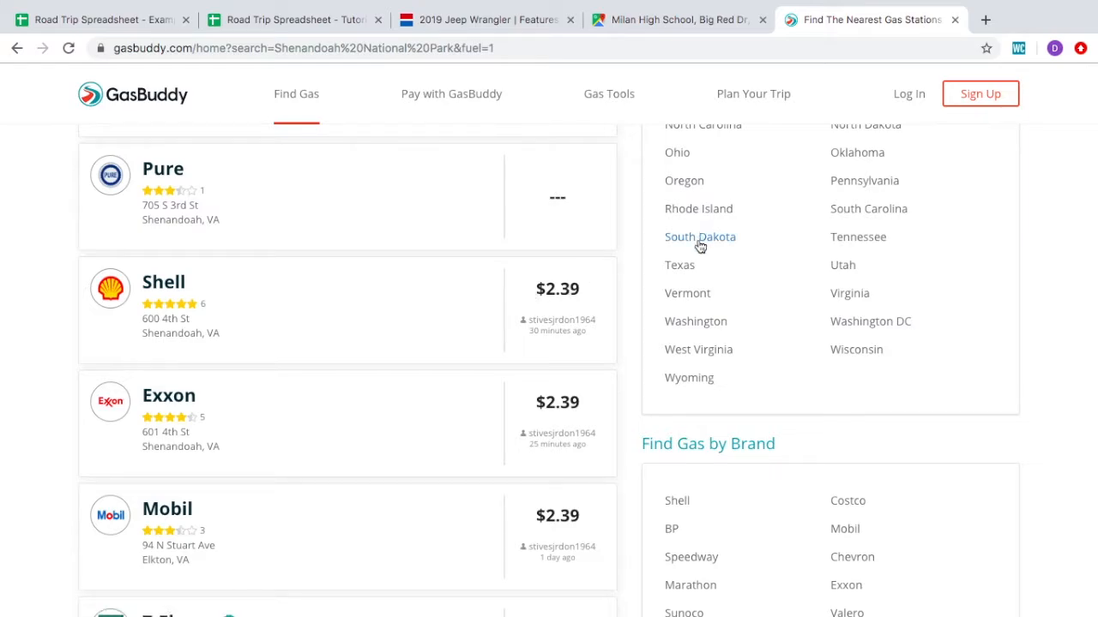
Enter 2.39 as the Local Gas Price for stop 1, Shenandoah National Park, in the trip log
{"action": "left_click", "coordinate": [319, 23]}
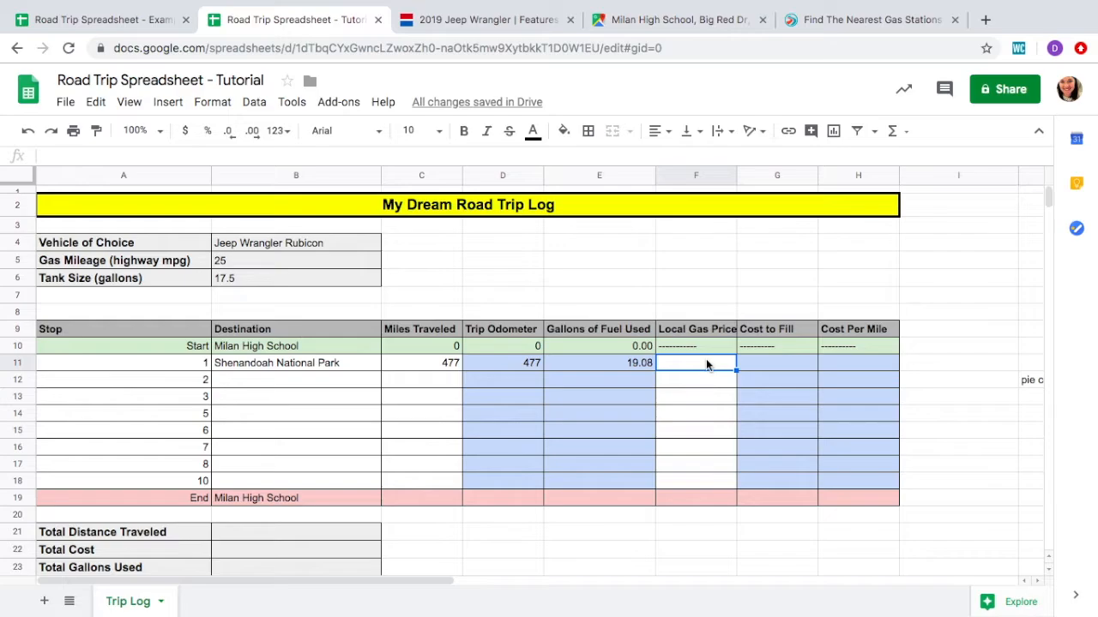
{"action": "type", "text": "2.39"}
{"action": "left_click", "coordinate": [745, 395]}
{"action": "left_click", "coordinate": [707, 365]}
{"action": "left_click", "coordinate": [776, 369]}
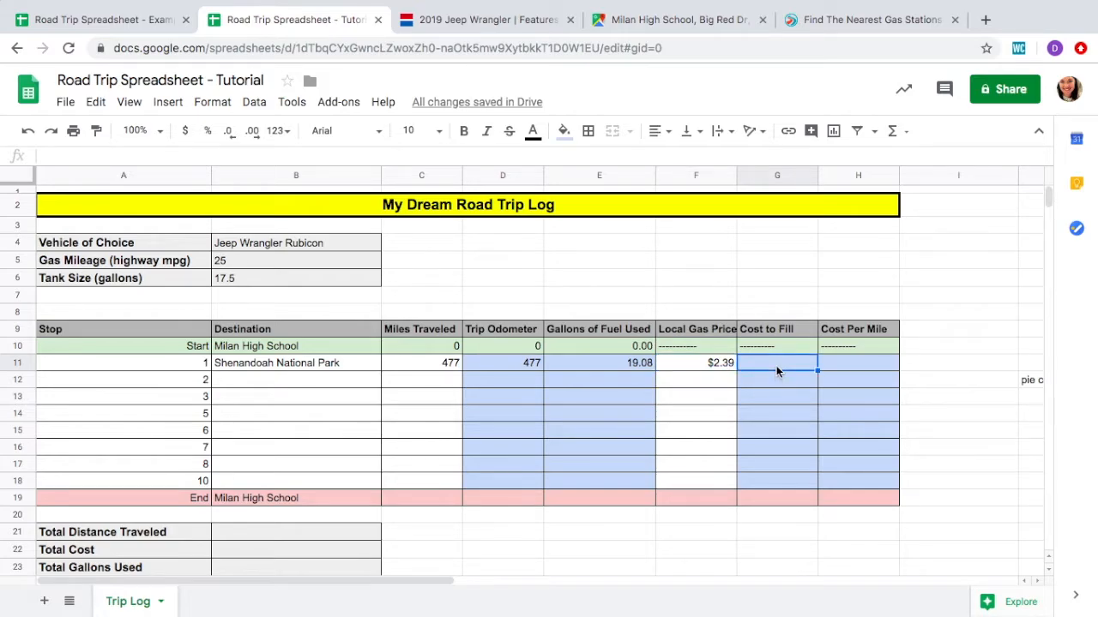
Calculate the Cost to Fill for stop 1 in G11 by multiplying gas price by gallons used with =F11*E11
{"action": "left_click", "coordinate": [713, 366]}
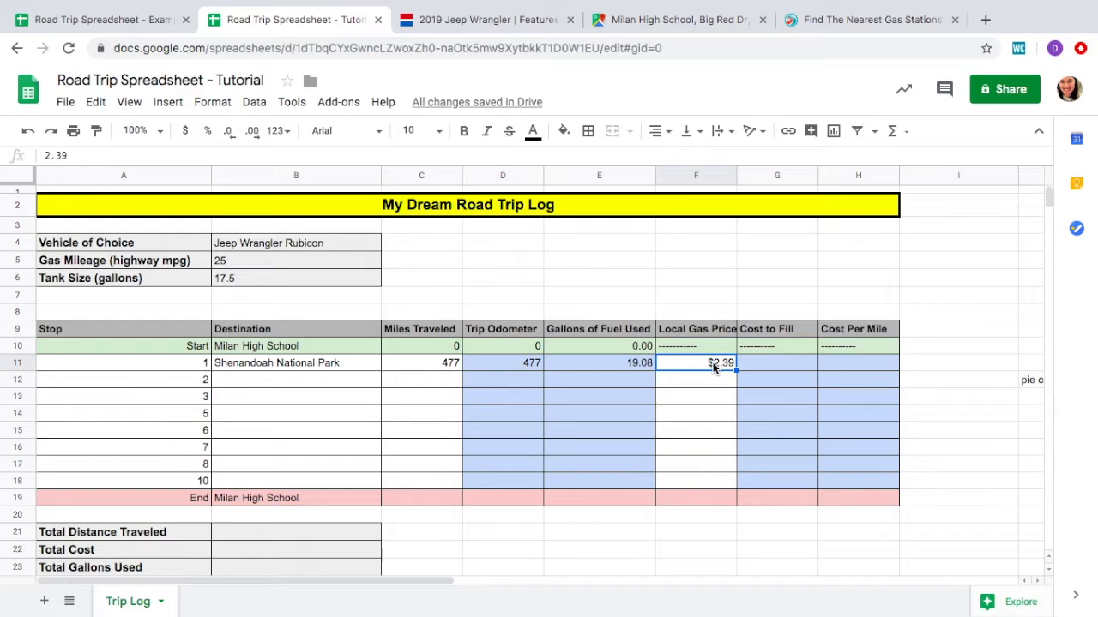
{"action": "left_click", "coordinate": [636, 369]}
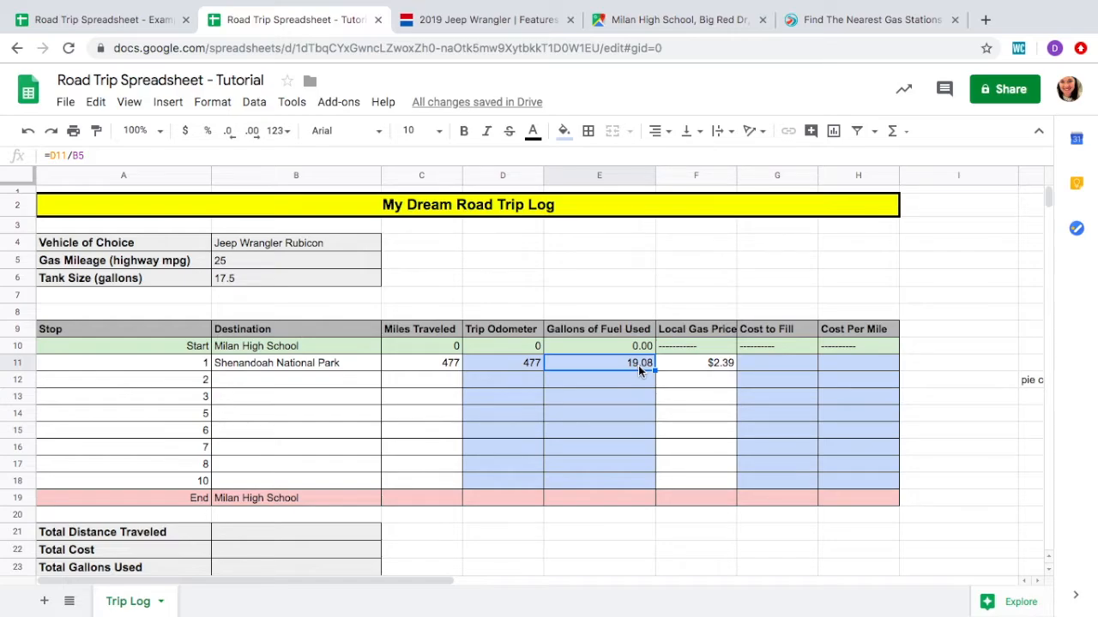
{"action": "left_click", "coordinate": [789, 369]}
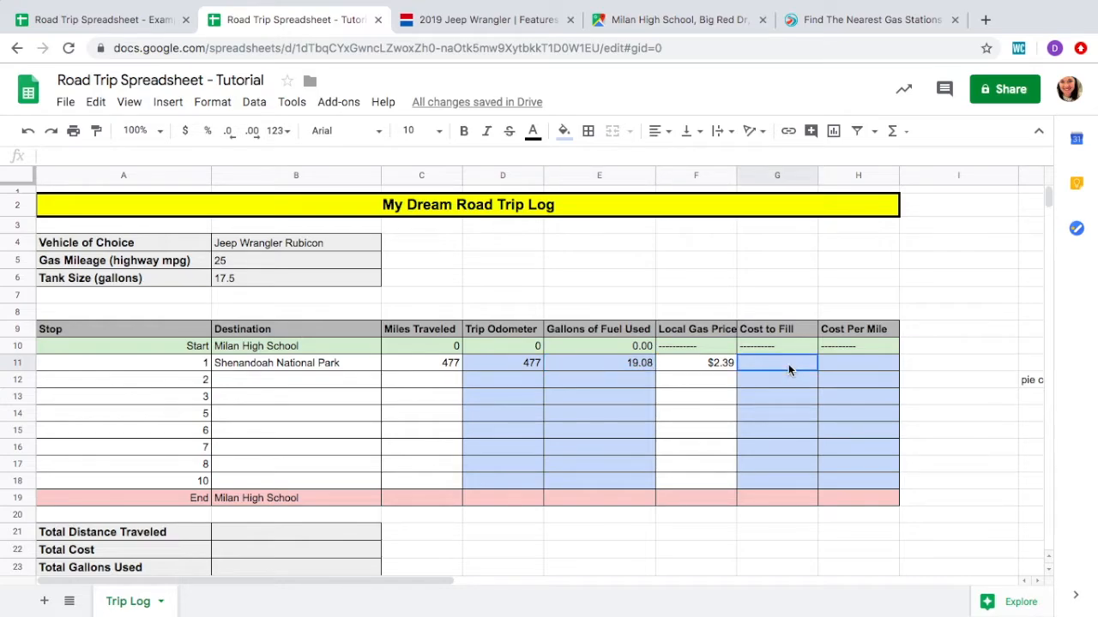
{"action": "type", "text": "="}
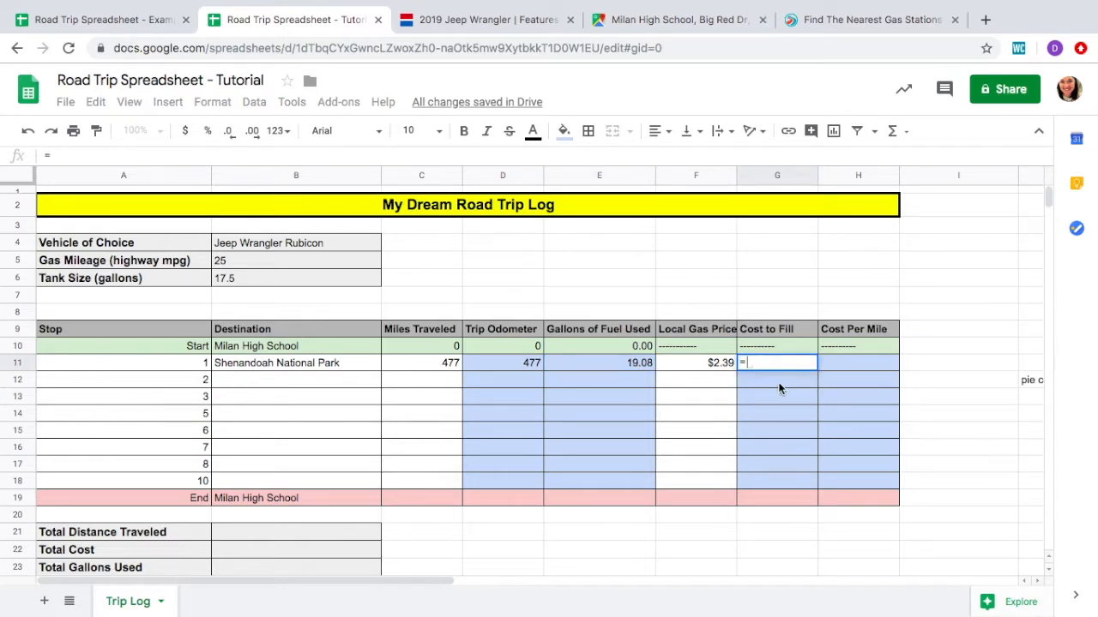
{"action": "left_click", "coordinate": [727, 366]}
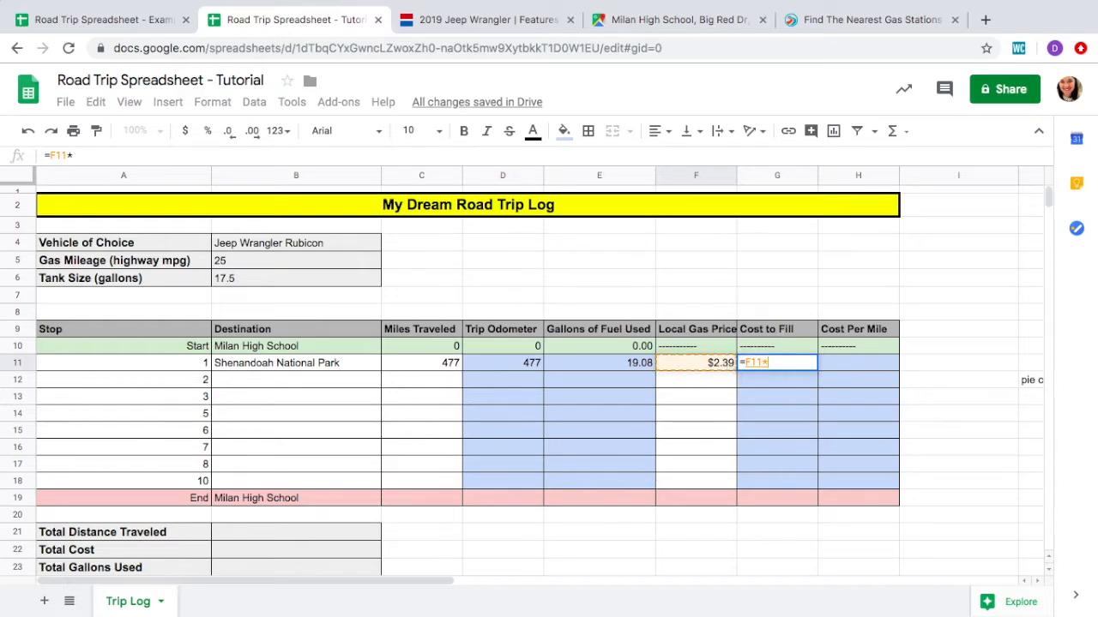
{"action": "type", "text": "*"}
{"action": "left_click", "coordinate": [625, 363]}
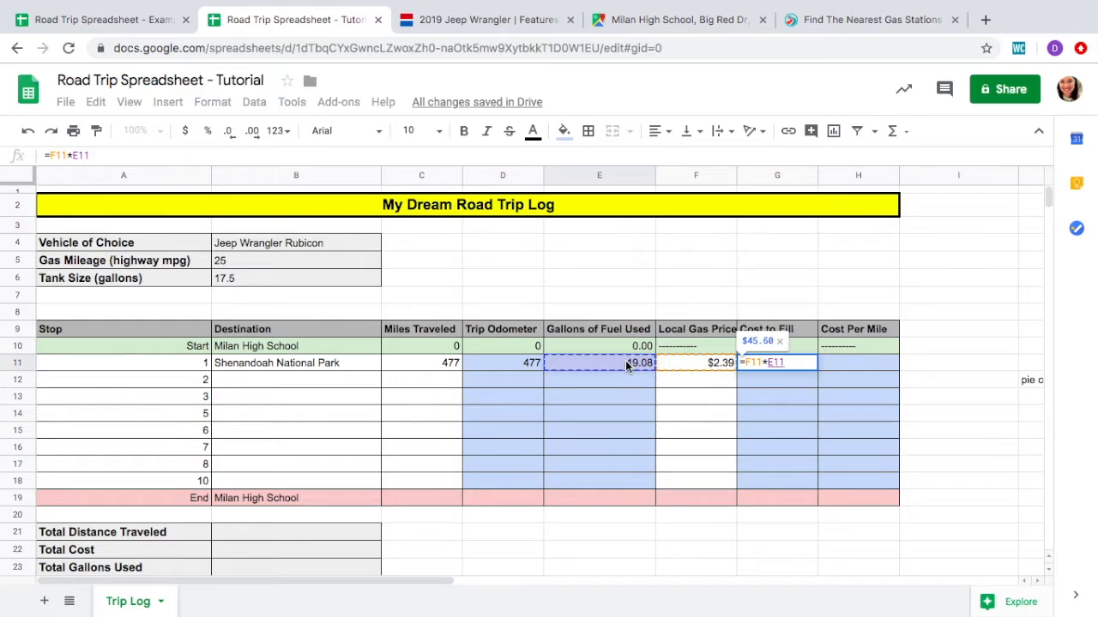
{"action": "key", "text": "Return"}
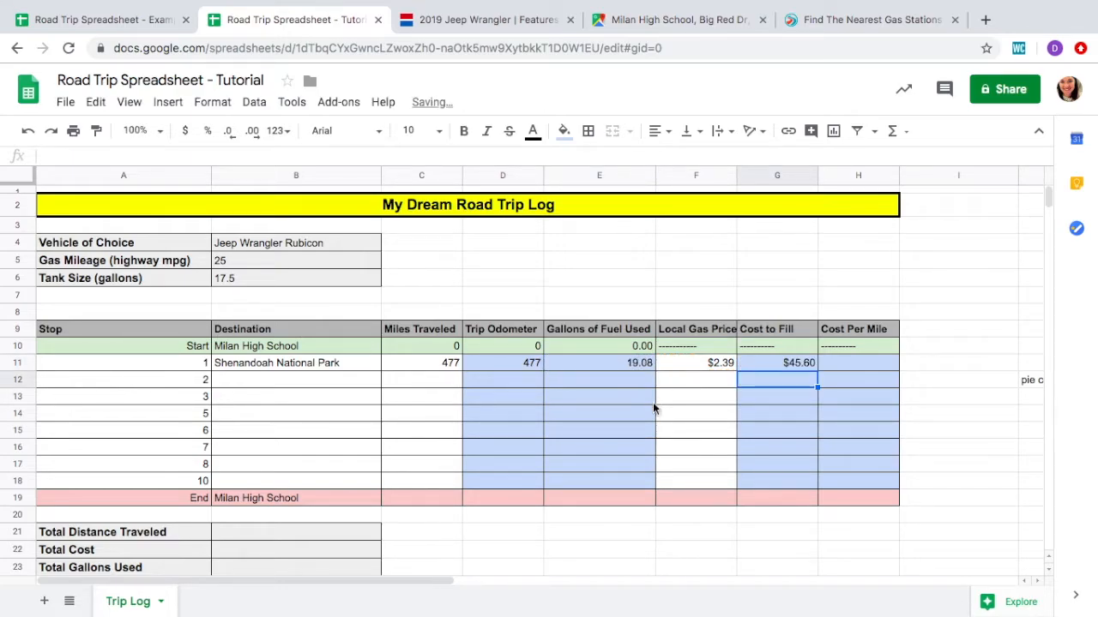
Calculate the Cost Per Mile for stop 1 in H11 by dividing cost by miles traveled with =G11/C11
{"action": "left_click", "coordinate": [779, 363]}
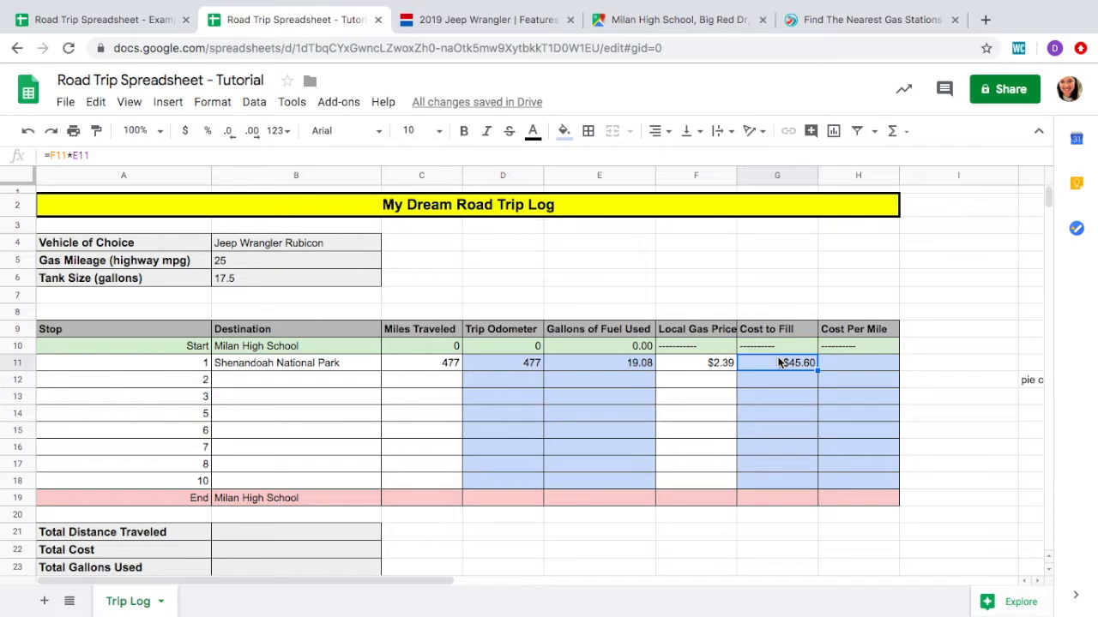
{"action": "left_click", "coordinate": [823, 371]}
{"action": "type", "text": "="}
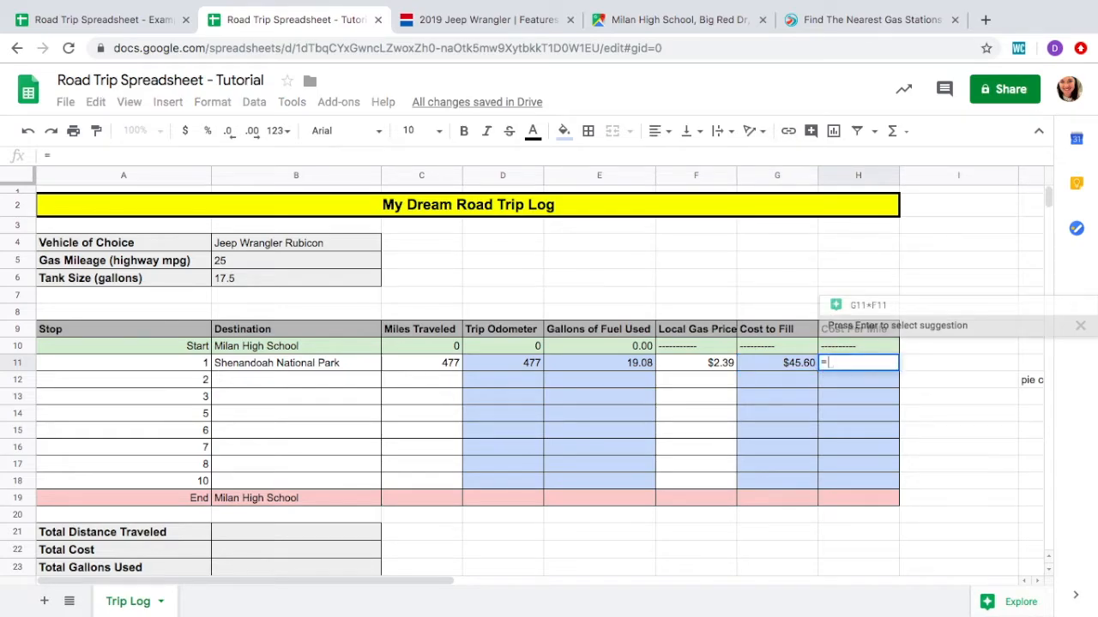
{"action": "left_click", "coordinate": [805, 365]}
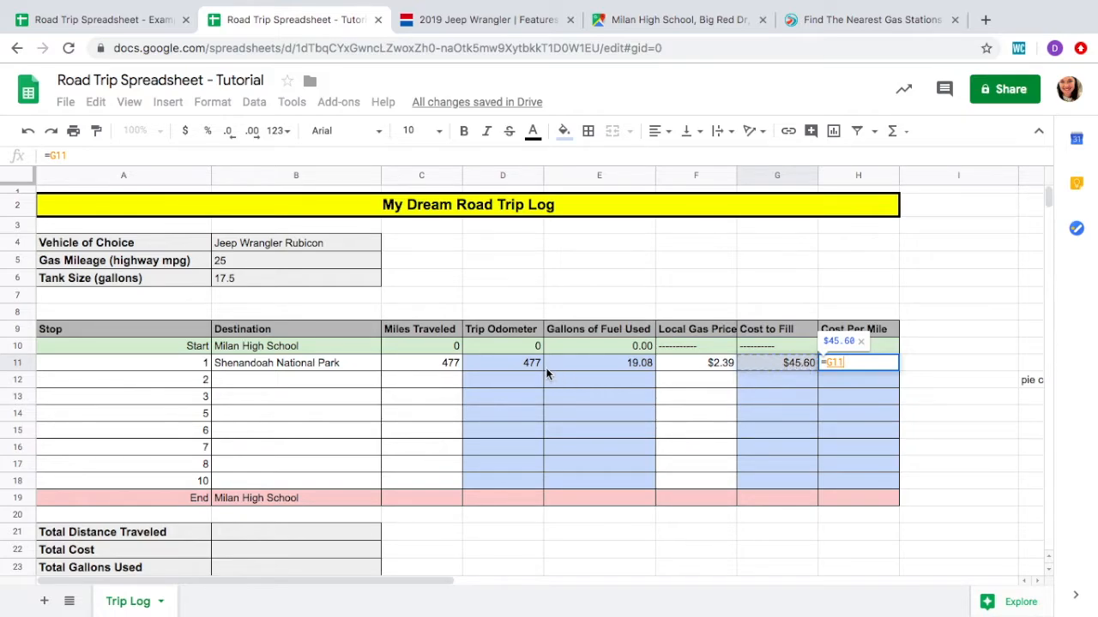
{"action": "type", "text": "/"}
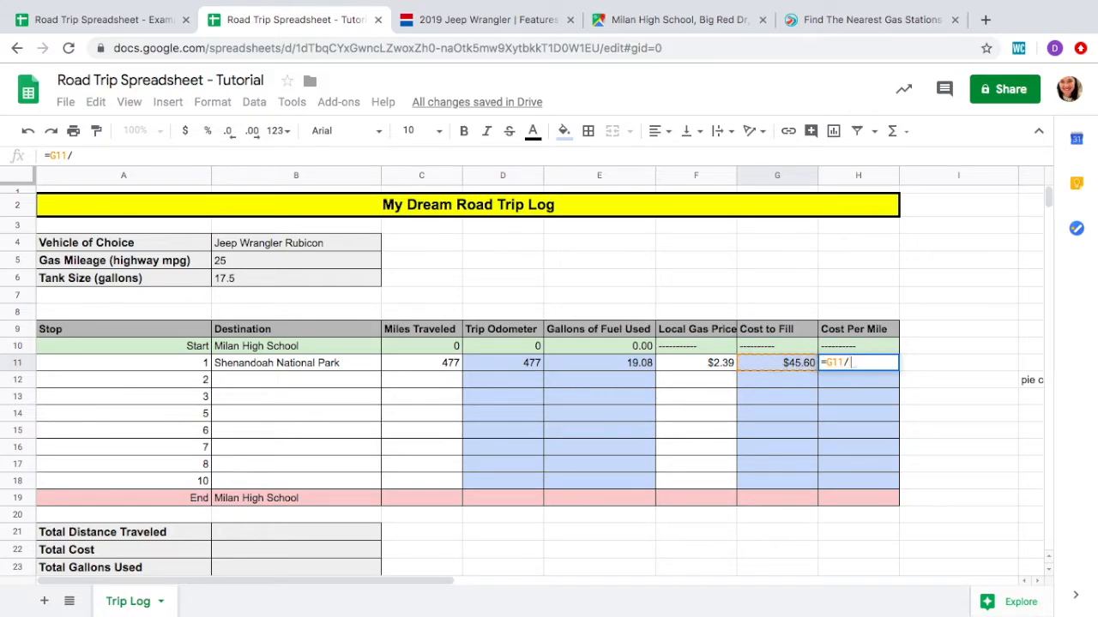
{"action": "left_click", "coordinate": [442, 366]}
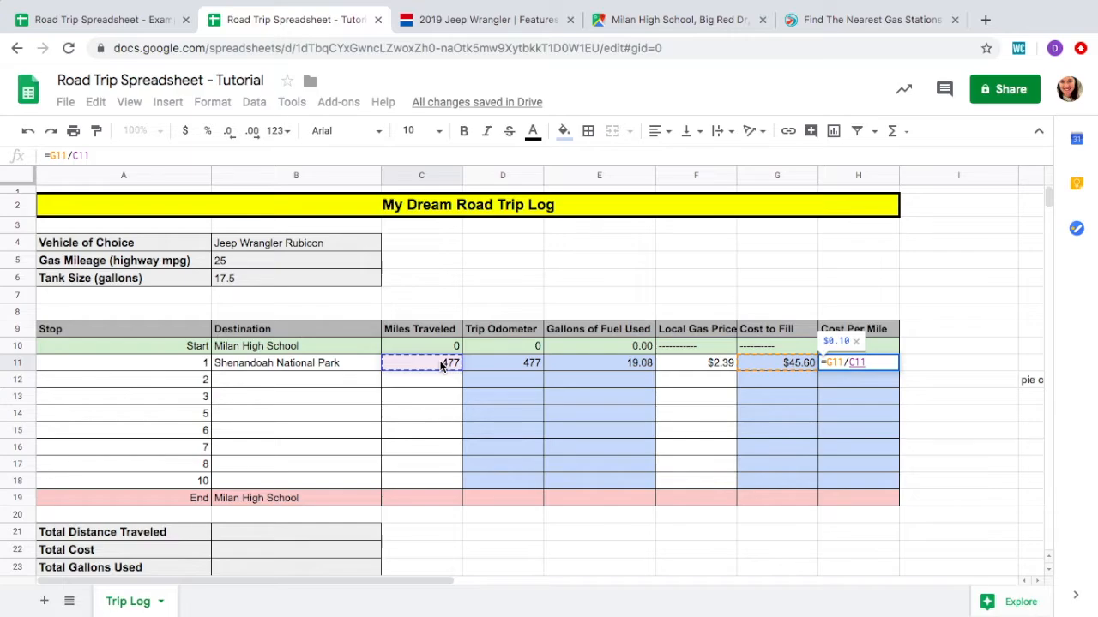
{"action": "key", "text": "Return"}
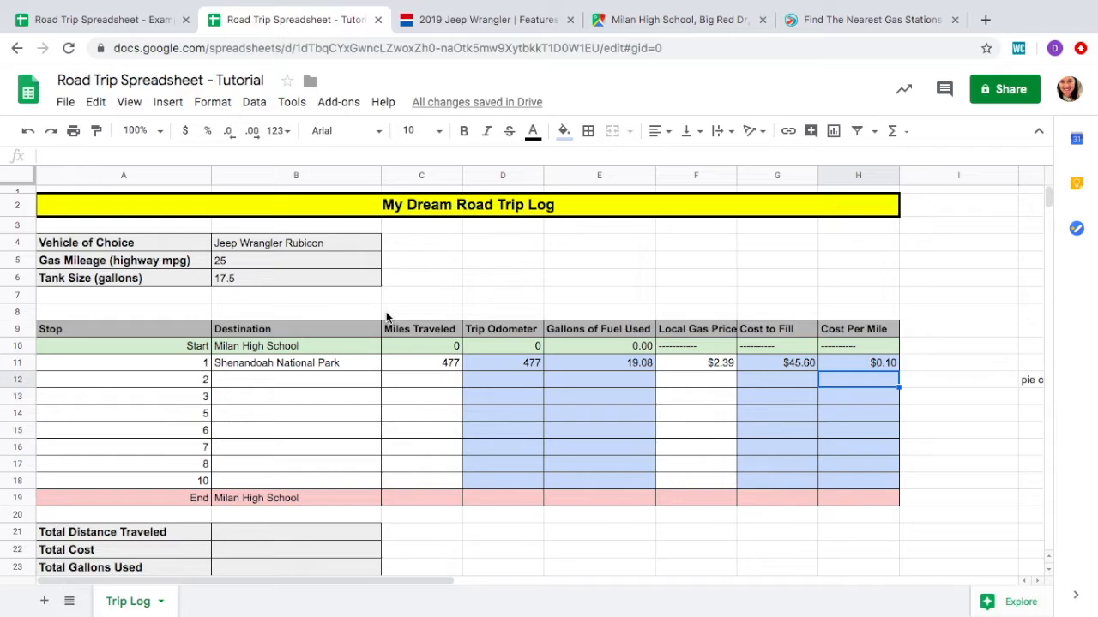
Consult the example spreadsheet for the second destination and enter Everglades National Park for stop 2 in the tutorial trip log
{"action": "left_click", "coordinate": [140, 25]}
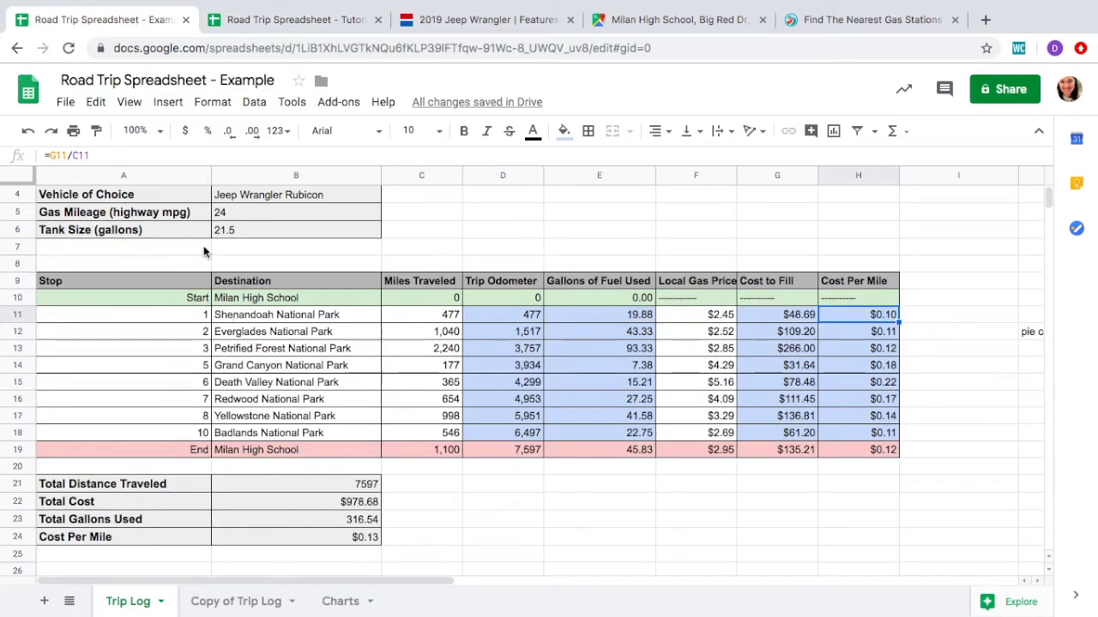
{"action": "left_click", "coordinate": [286, 26]}
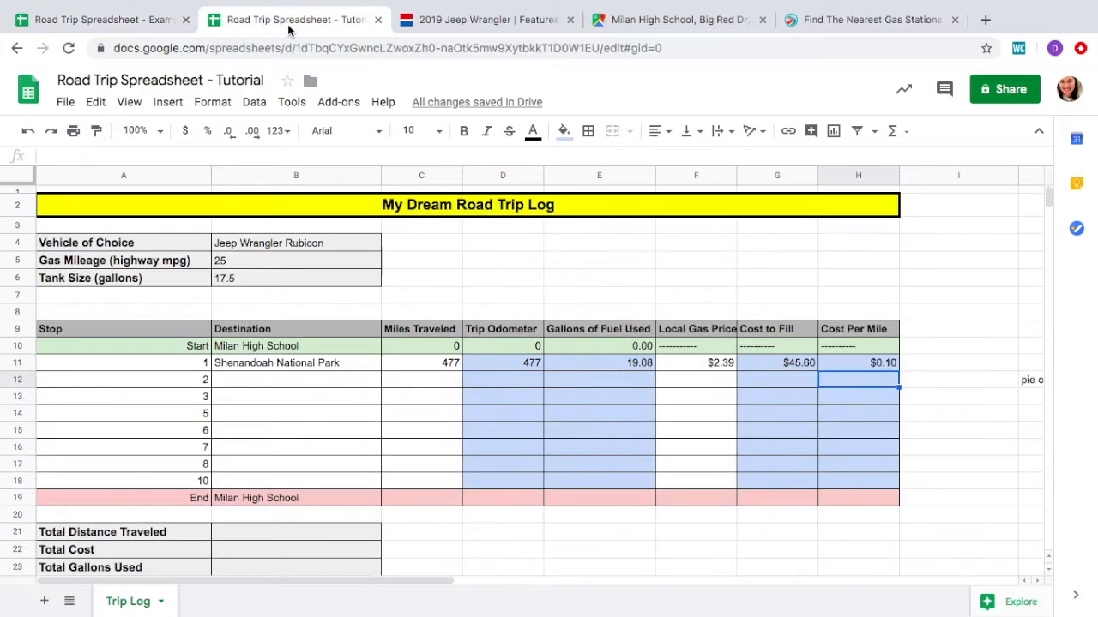
{"action": "left_click", "coordinate": [352, 382]}
{"action": "type", "text": "Ever"}
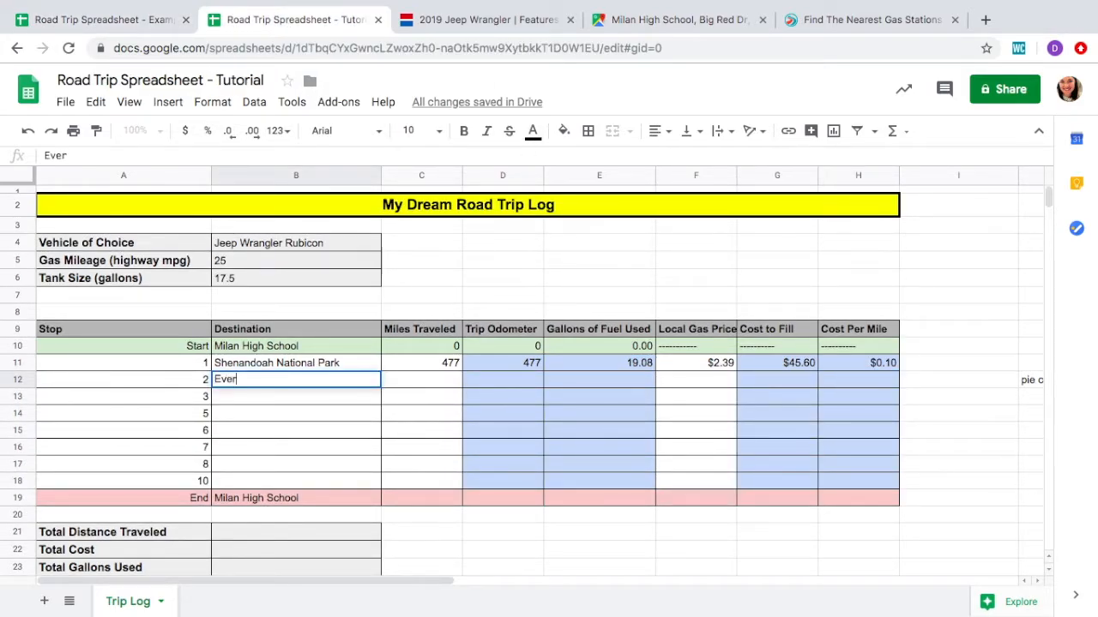
{"action": "type", "text": "glades N"}
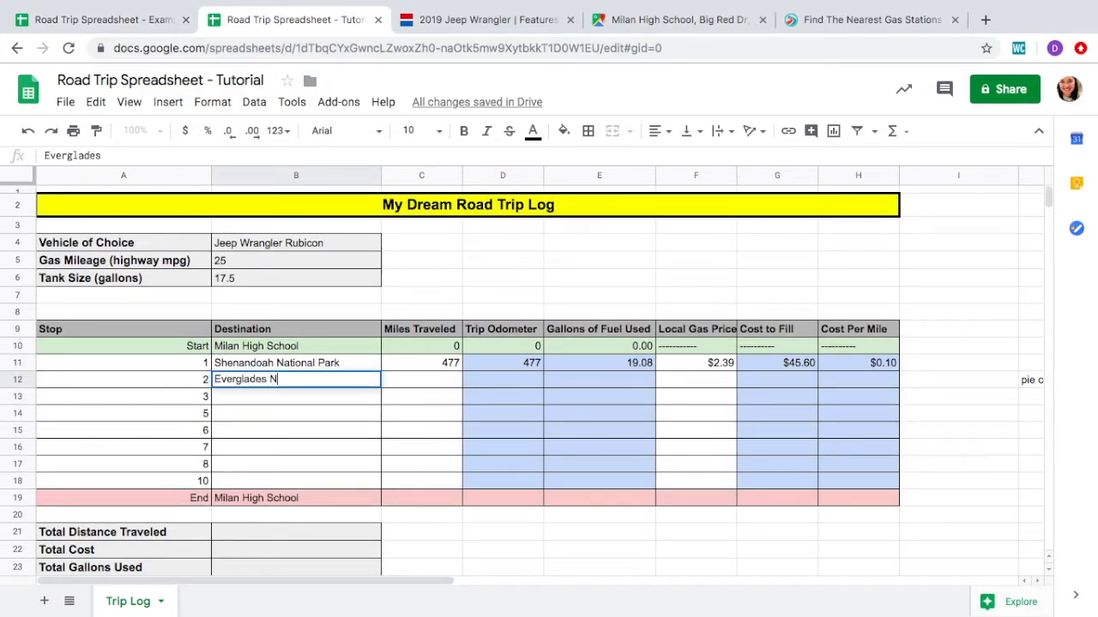
{"action": "type", "text": "ational Park"}
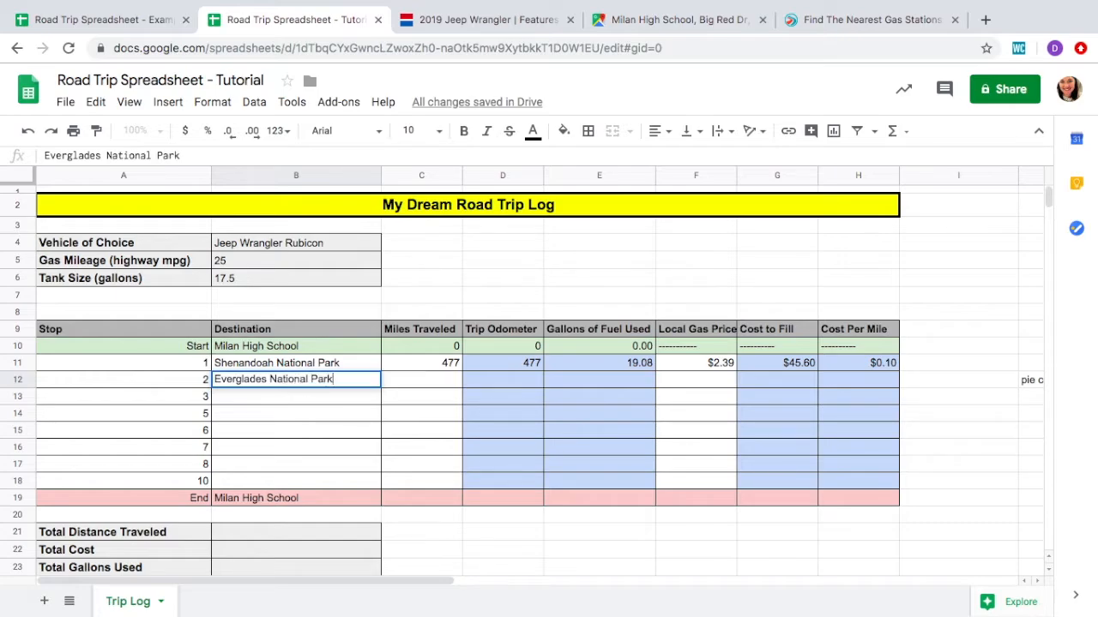
{"action": "key", "text": "Tab"}
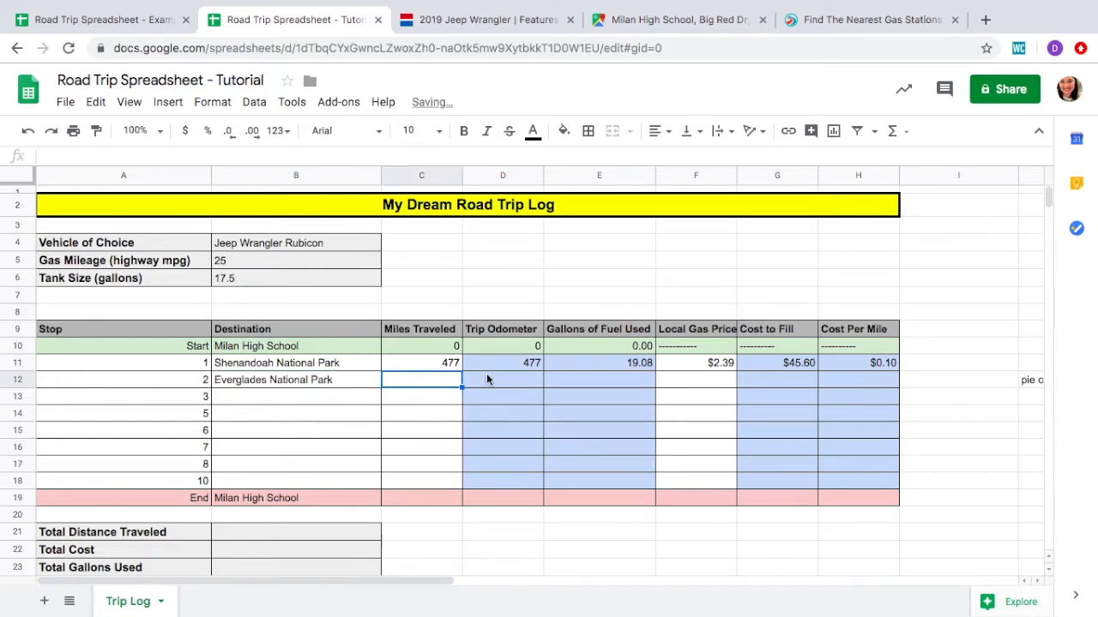
In Google Maps, replace the starting point with Everglades-Nationalpark, Florida to get driving directions between it and Shenandoah National Park
{"action": "left_click", "coordinate": [649, 21]}
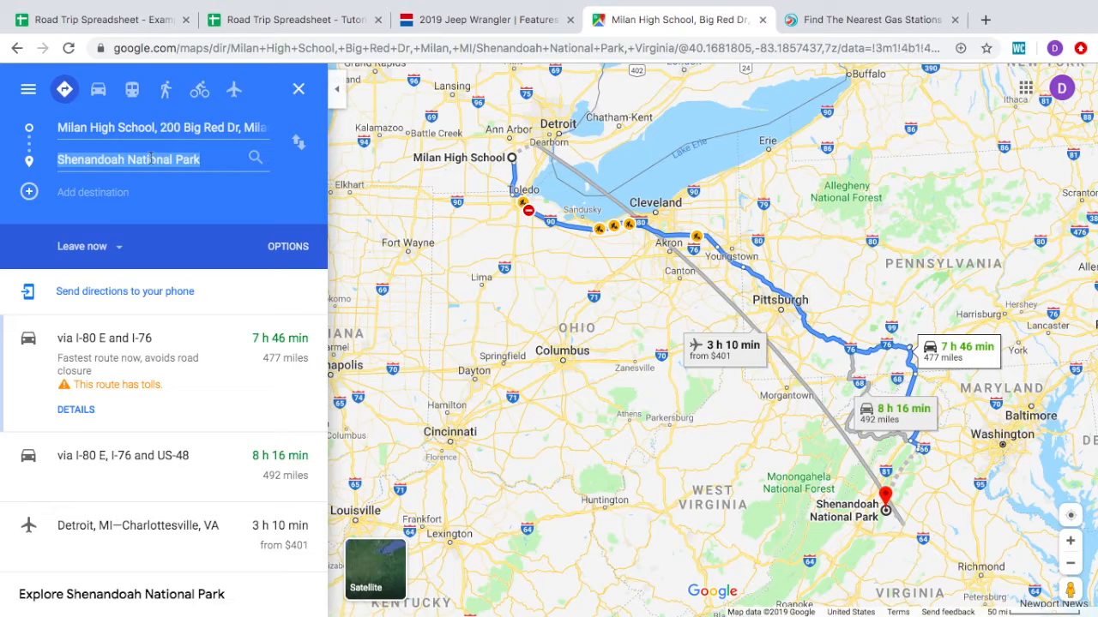
{"action": "left_click", "coordinate": [173, 126]}
{"action": "left_click", "coordinate": [158, 156]}
{"action": "left_click", "coordinate": [162, 126]}
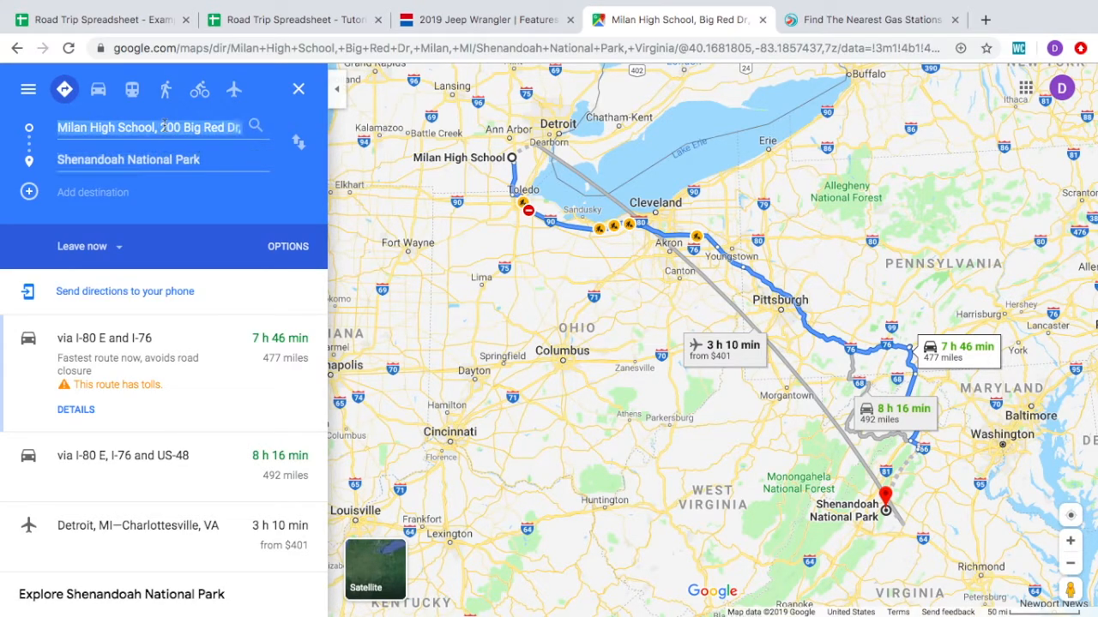
{"action": "type", "text": "Everglade"}
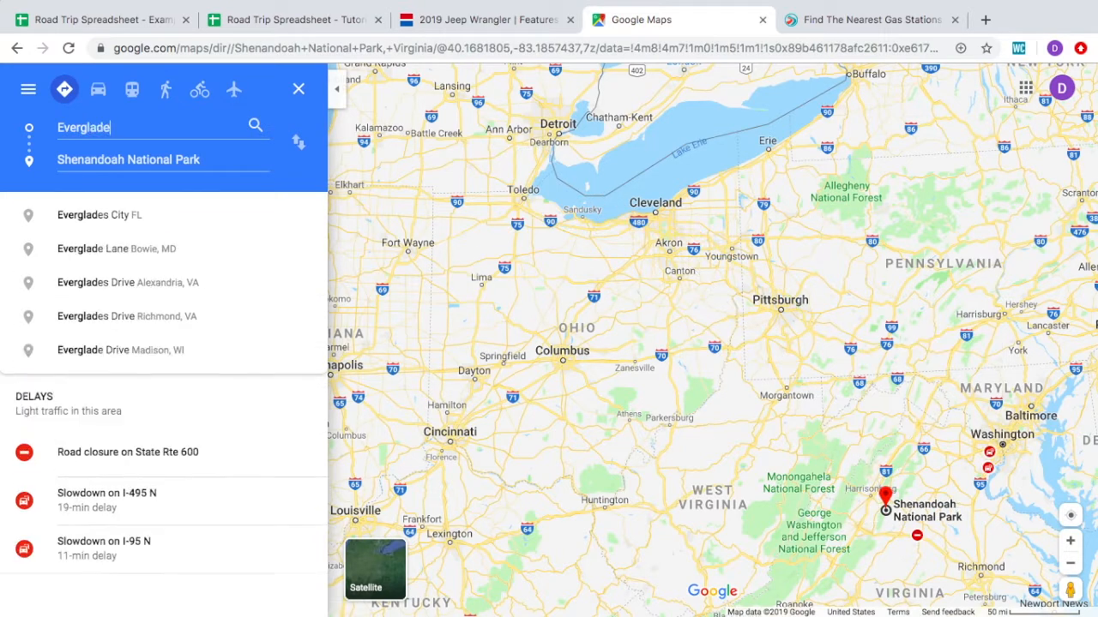
{"action": "type", "text": "s national"}
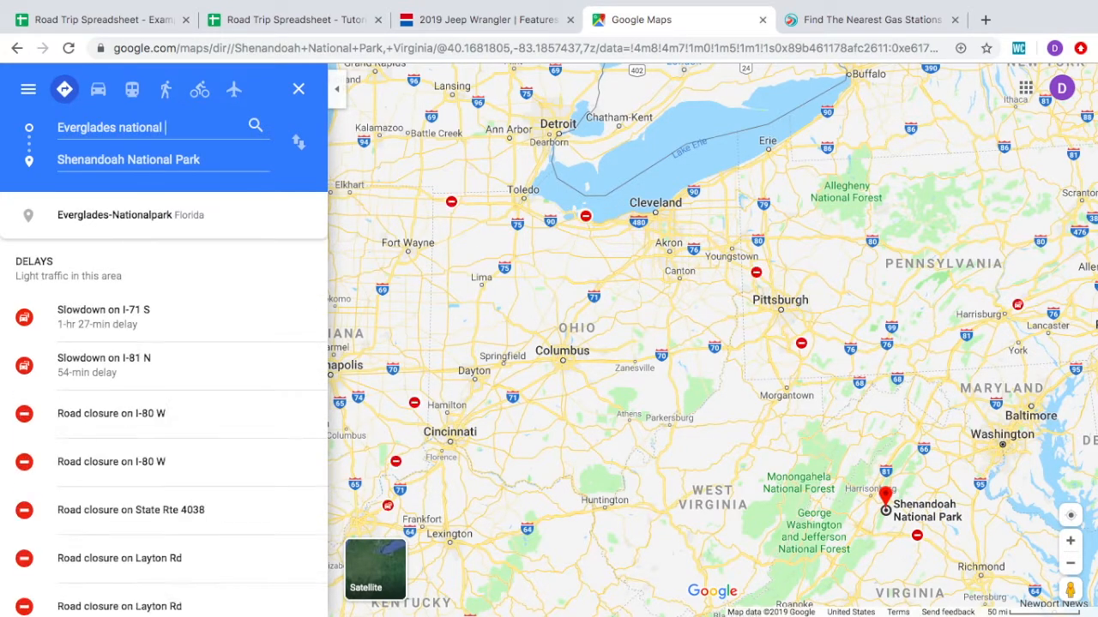
{"action": "left_click", "coordinate": [130, 220]}
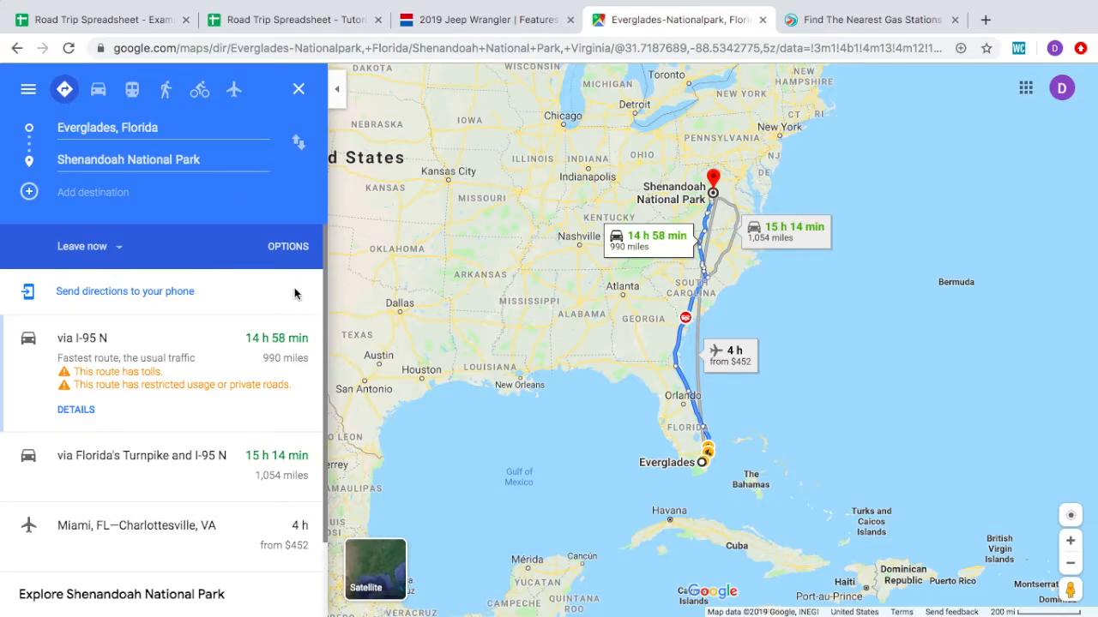
Return to the tutorial trip log and enter 990 as the Miles Traveled for stop 2, Everglades National Park
{"action": "mouse_move", "coordinate": [302, 7]}
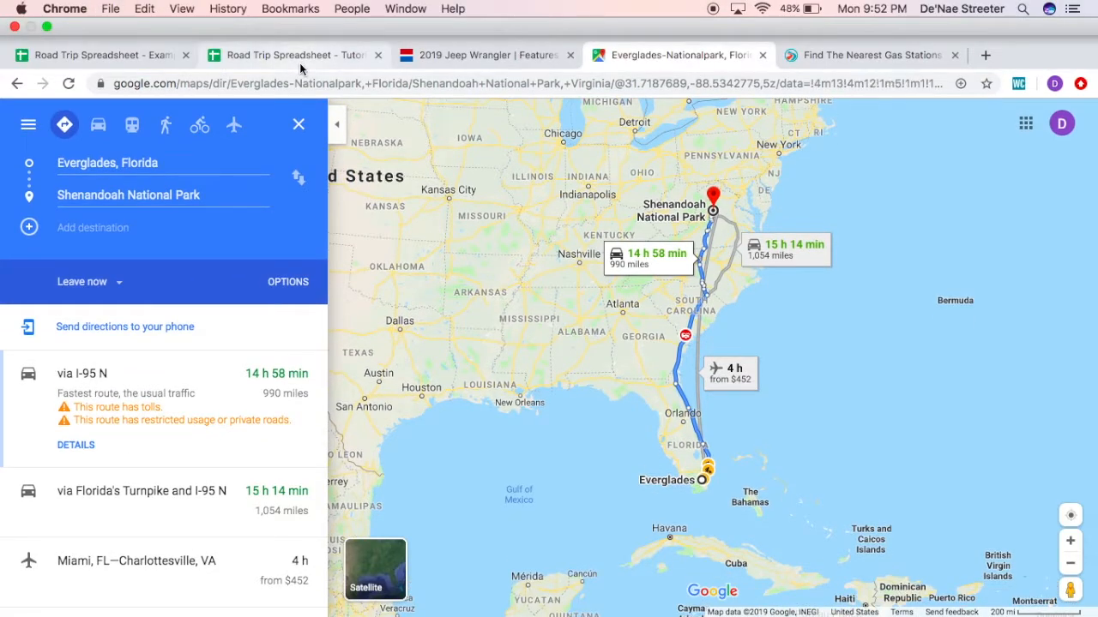
{"action": "left_click", "coordinate": [302, 56]}
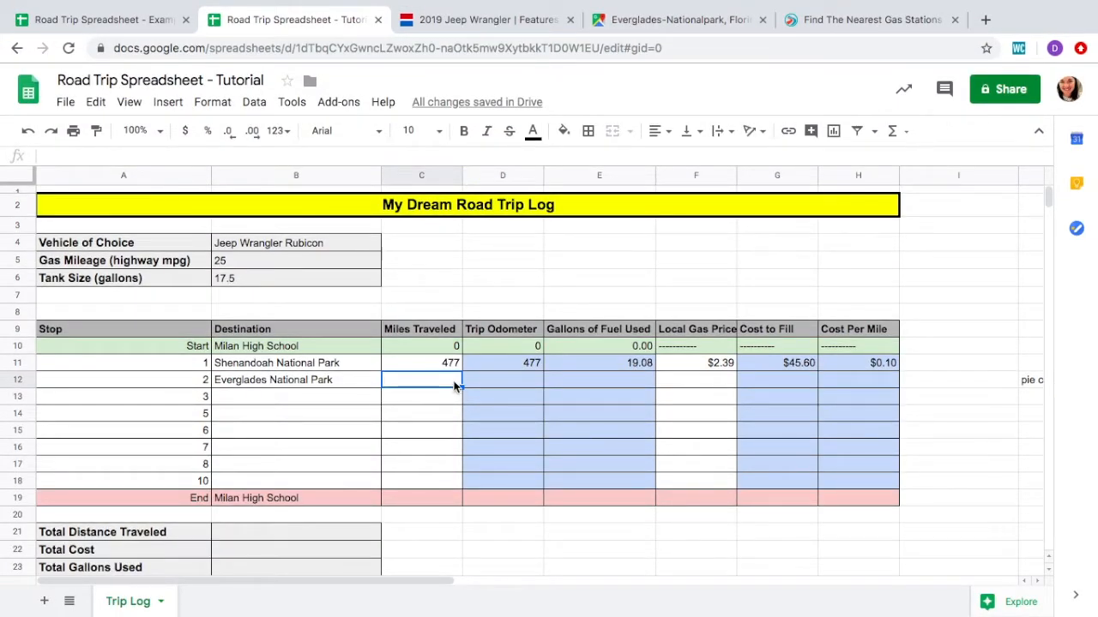
{"action": "type", "text": "990"}
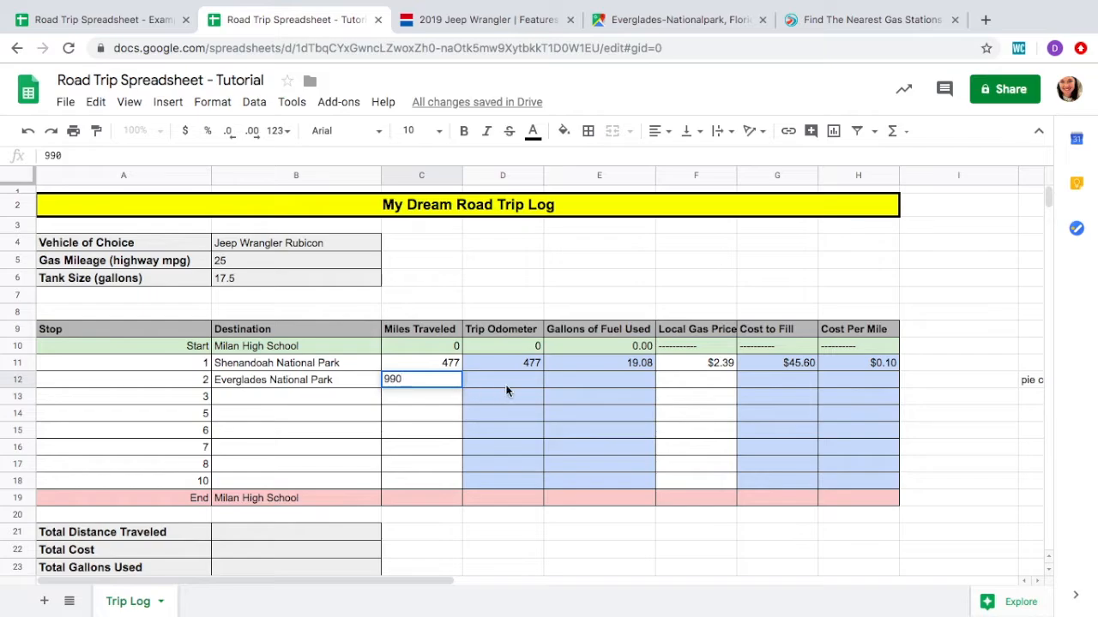
{"action": "left_click", "coordinate": [506, 383]}
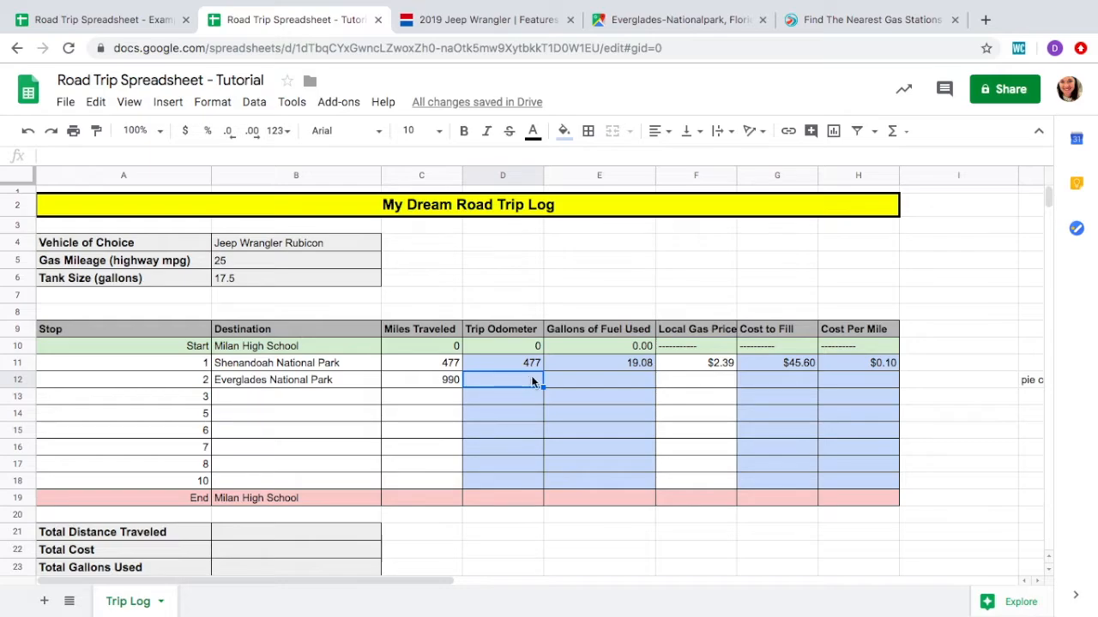
Calculate the Trip Odometer for stop 2 in D12 by adding its miles to the previous odometer value with =C12+D11
{"action": "left_click", "coordinate": [457, 385]}
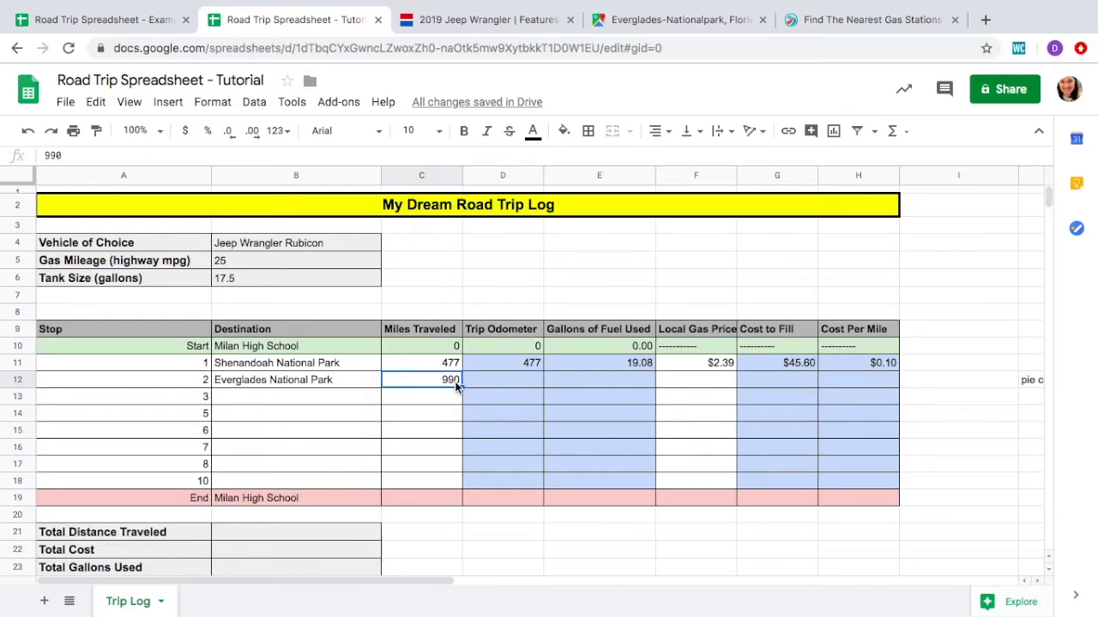
{"action": "left_click", "coordinate": [523, 381]}
{"action": "type", "text": "="}
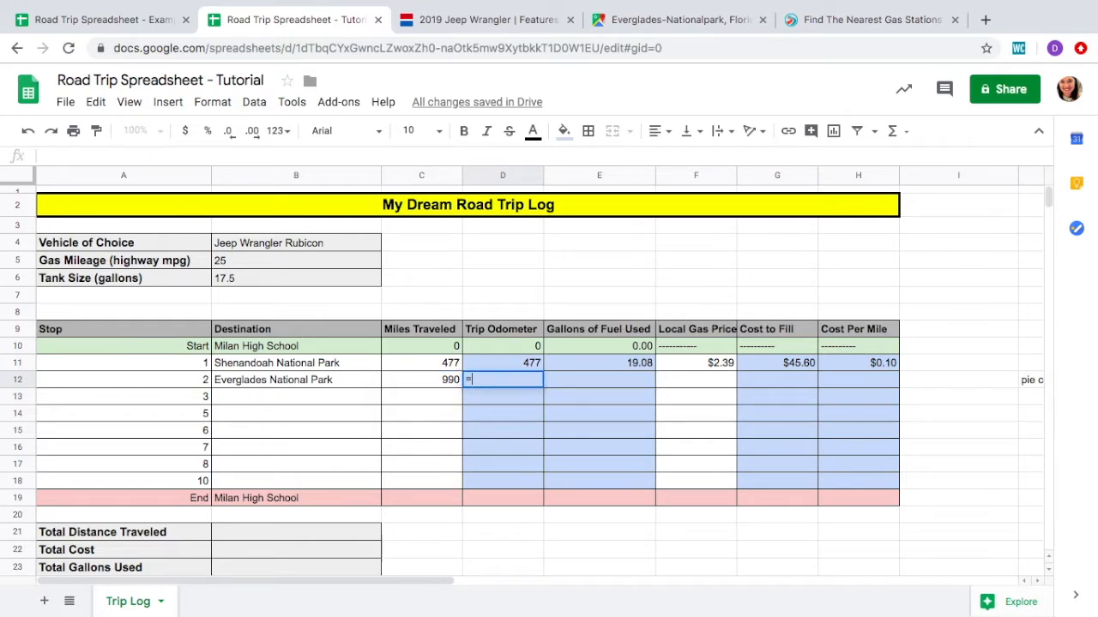
{"action": "left_click", "coordinate": [455, 380]}
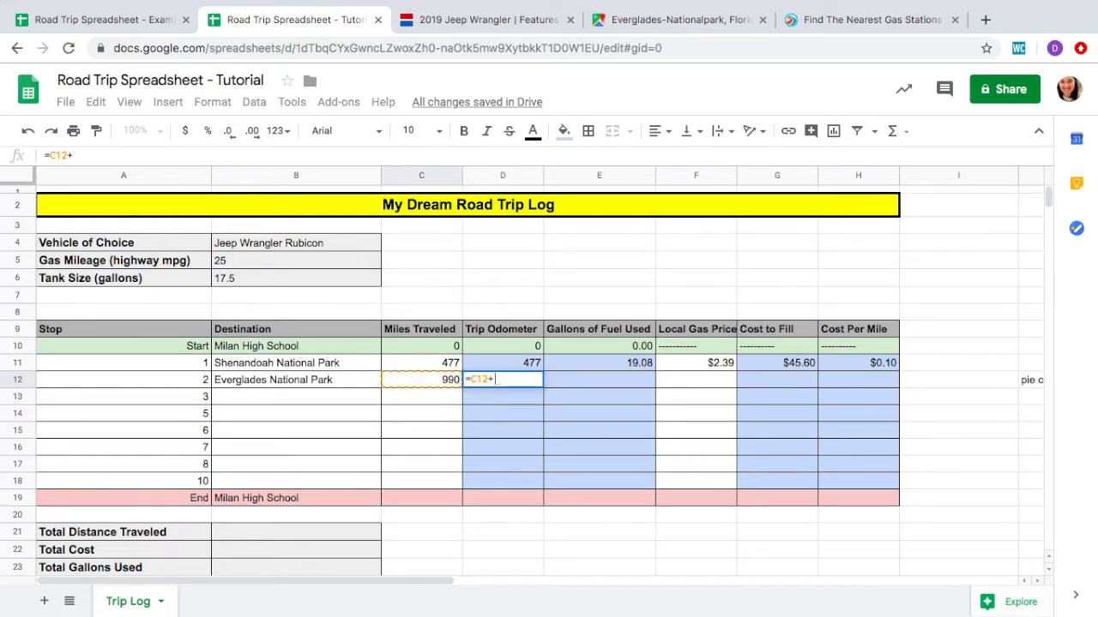
{"action": "type", "text": "+"}
{"action": "left_click", "coordinate": [499, 365]}
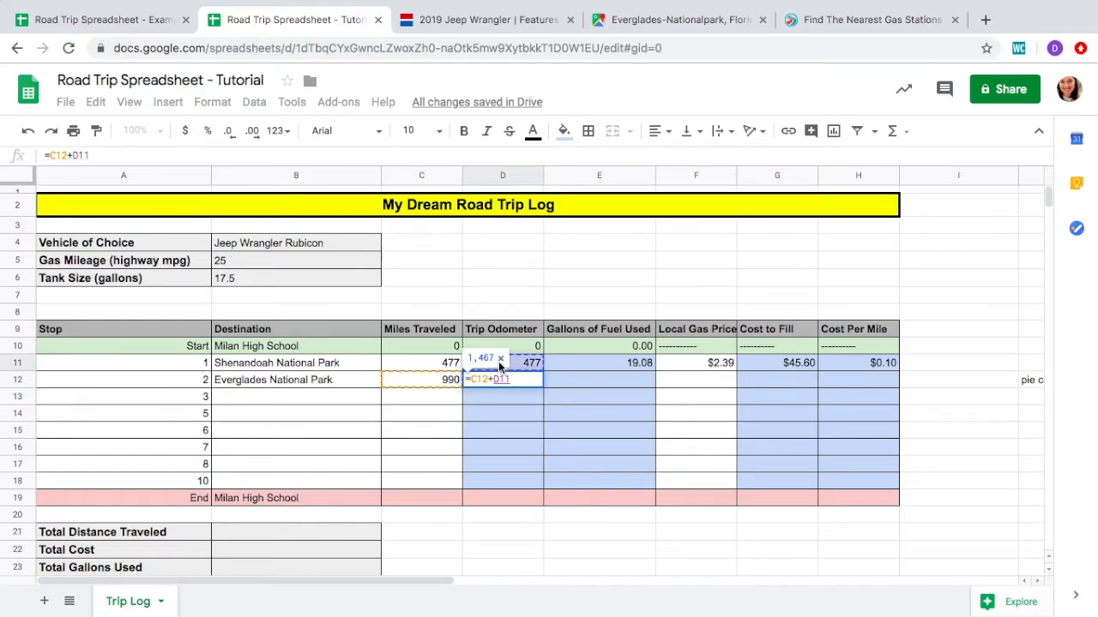
{"action": "key", "text": "Return"}
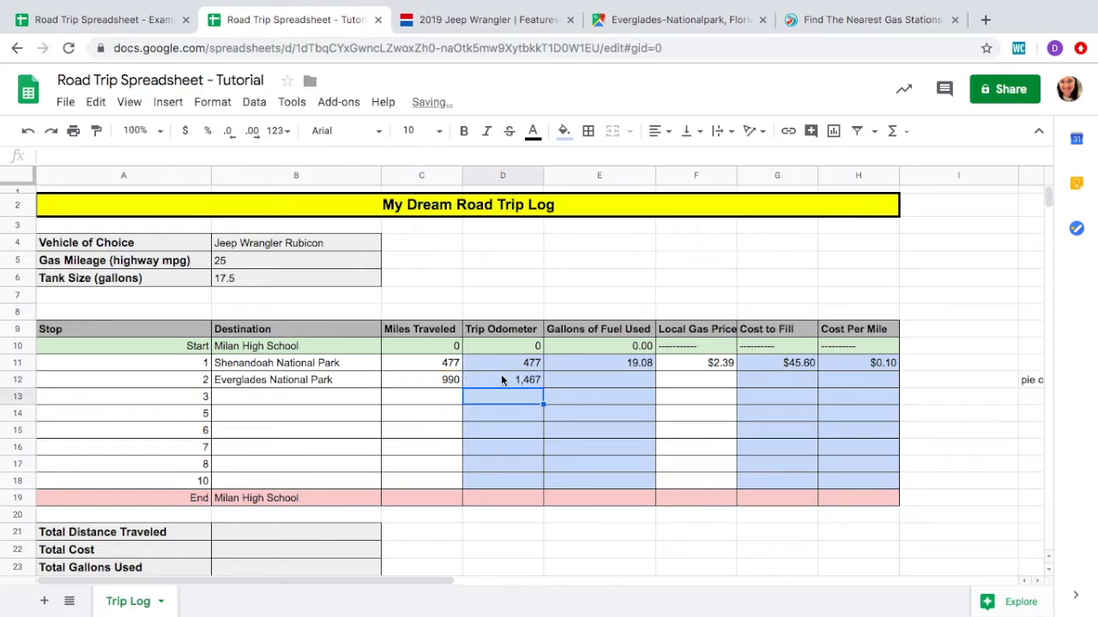
Calculate the Gallons of Fuel Used for stop 2 in E12 by dividing its miles by the gas mileage with =C12/B5
{"action": "left_click", "coordinate": [579, 385]}
{"action": "left_click", "coordinate": [595, 368]}
{"action": "left_click", "coordinate": [598, 386]}
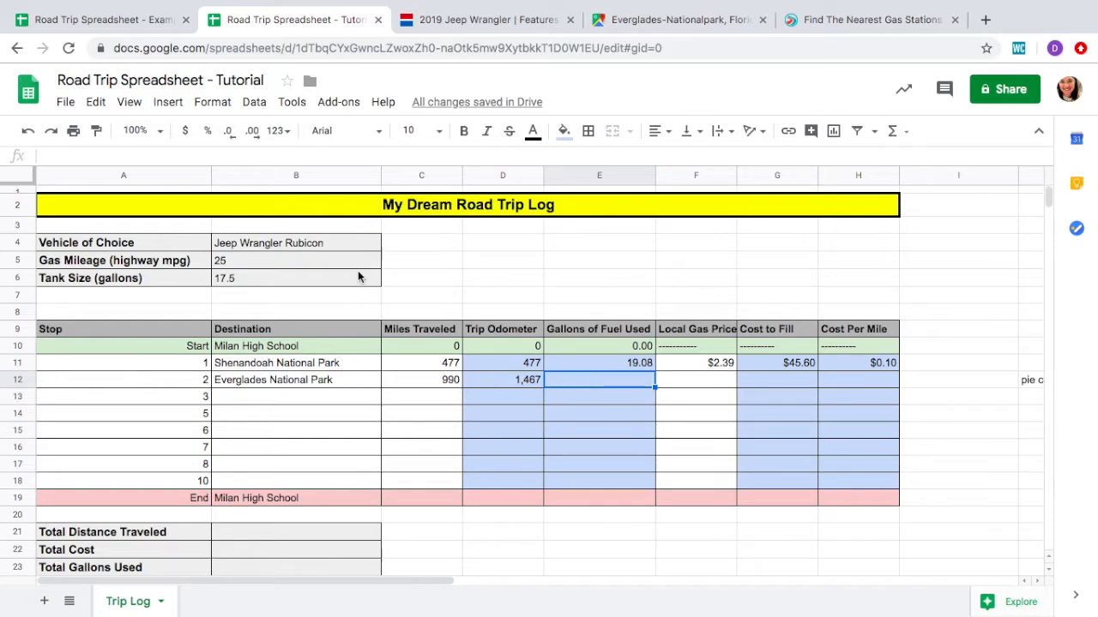
{"action": "type", "text": "="}
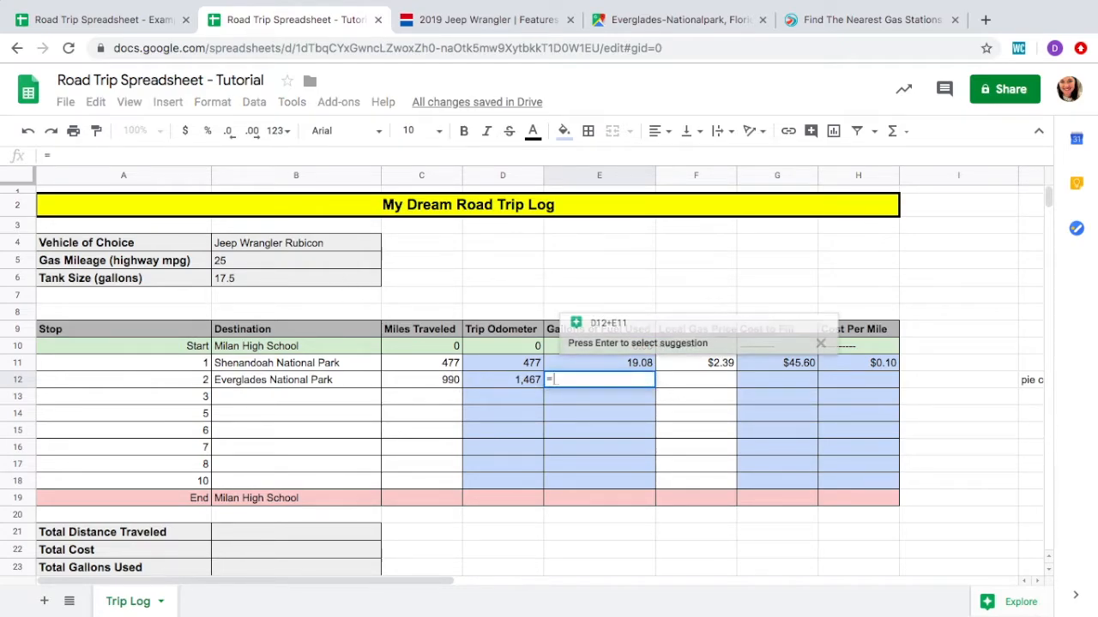
{"action": "left_click", "coordinate": [448, 379]}
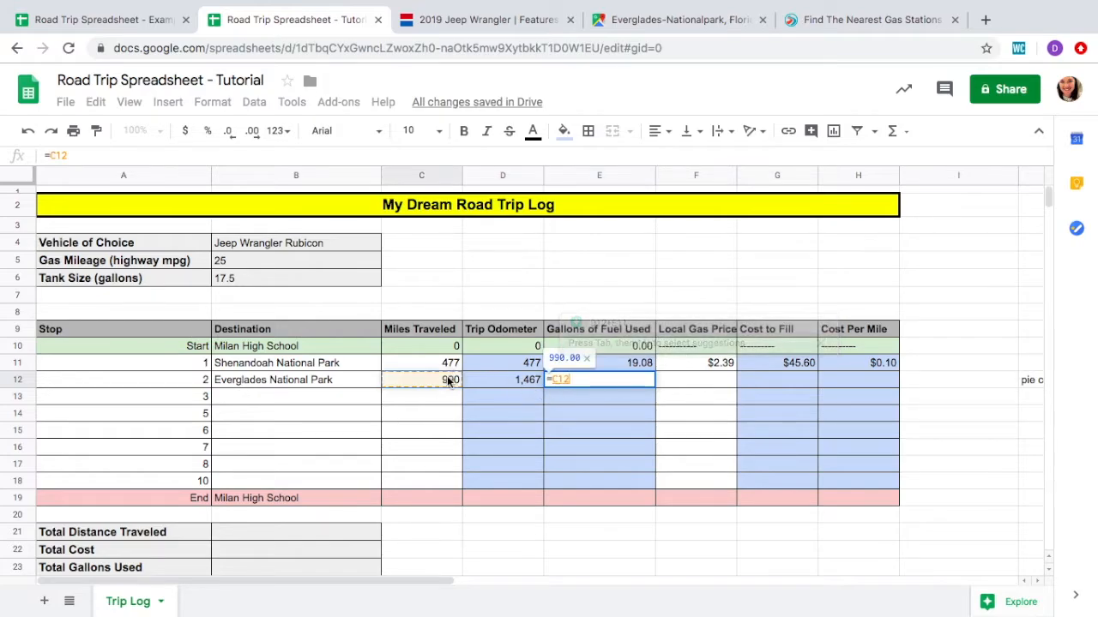
{"action": "type", "text": "/"}
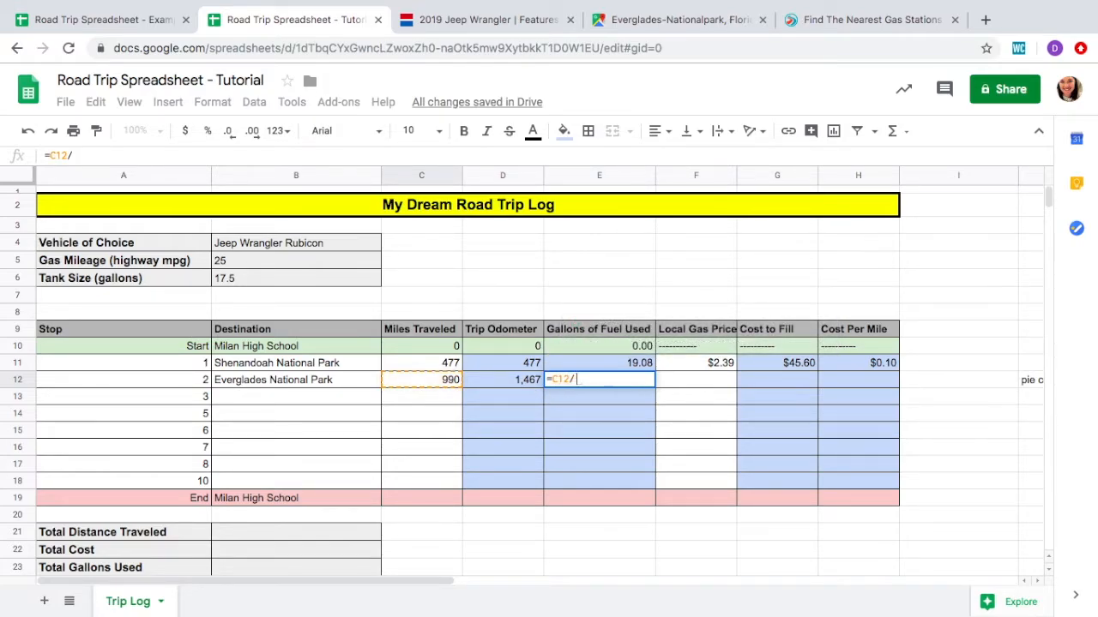
{"action": "left_click", "coordinate": [274, 268]}
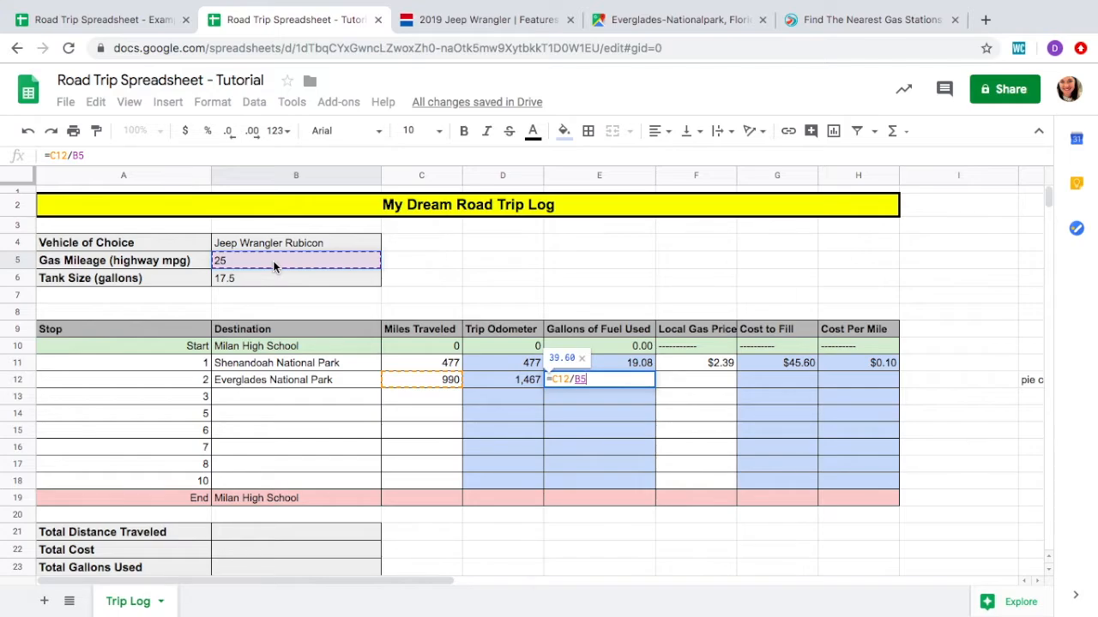
{"action": "key", "text": "Return"}
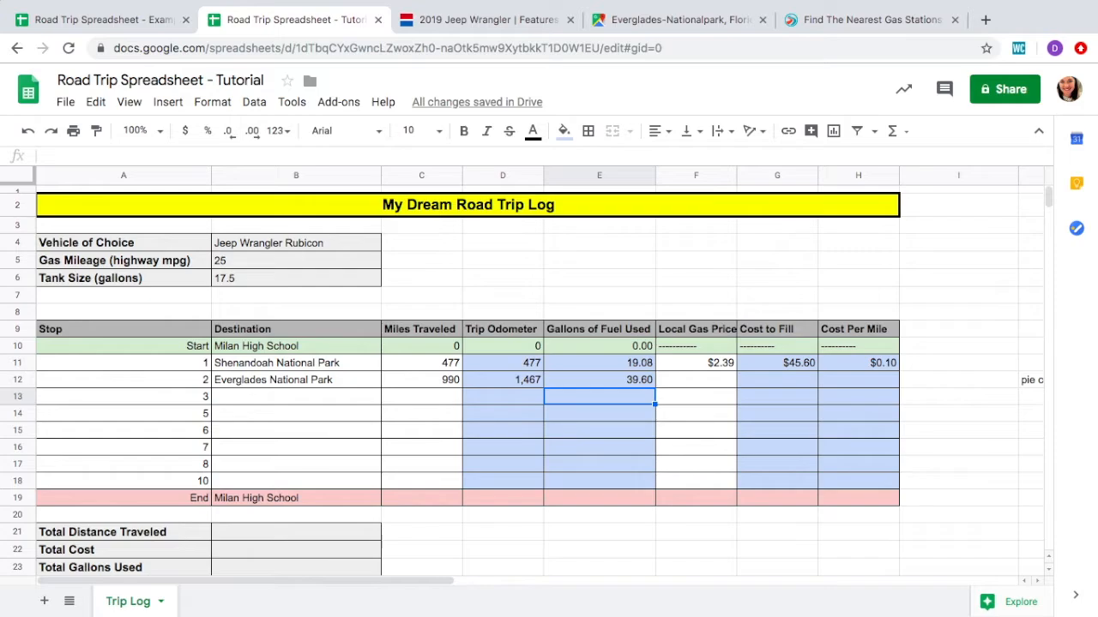
Copy the destination Everglades National Park from the trip log and search GasBuddy for regular gas prices there
{"action": "left_click", "coordinate": [694, 386]}
{"action": "left_click", "coordinate": [249, 383]}
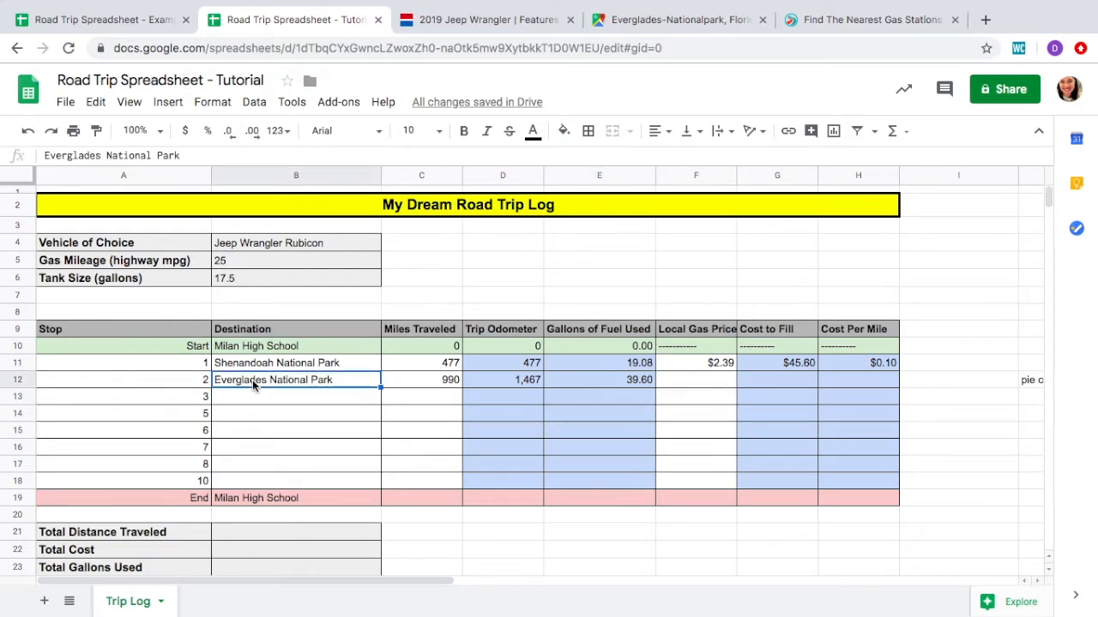
{"action": "key", "text": "ctrl+c"}
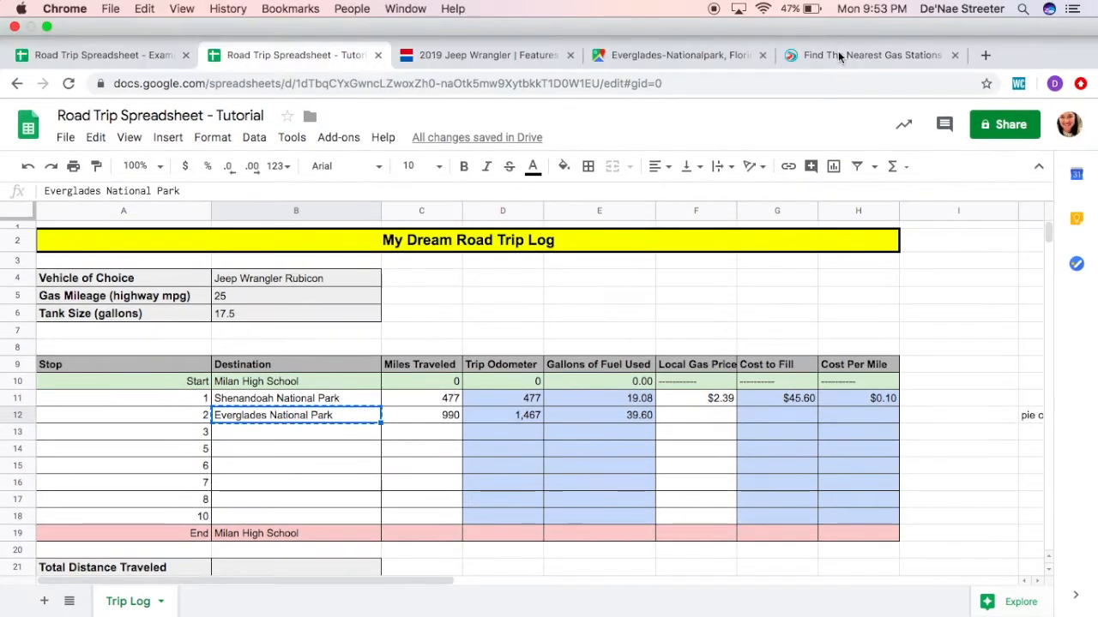
{"action": "left_click", "coordinate": [838, 50]}
{"action": "mouse_move", "coordinate": [509, 265]}
{"action": "scroll", "coordinate": [509, 265], "scroll_direction": "up", "scroll_amount": 10}
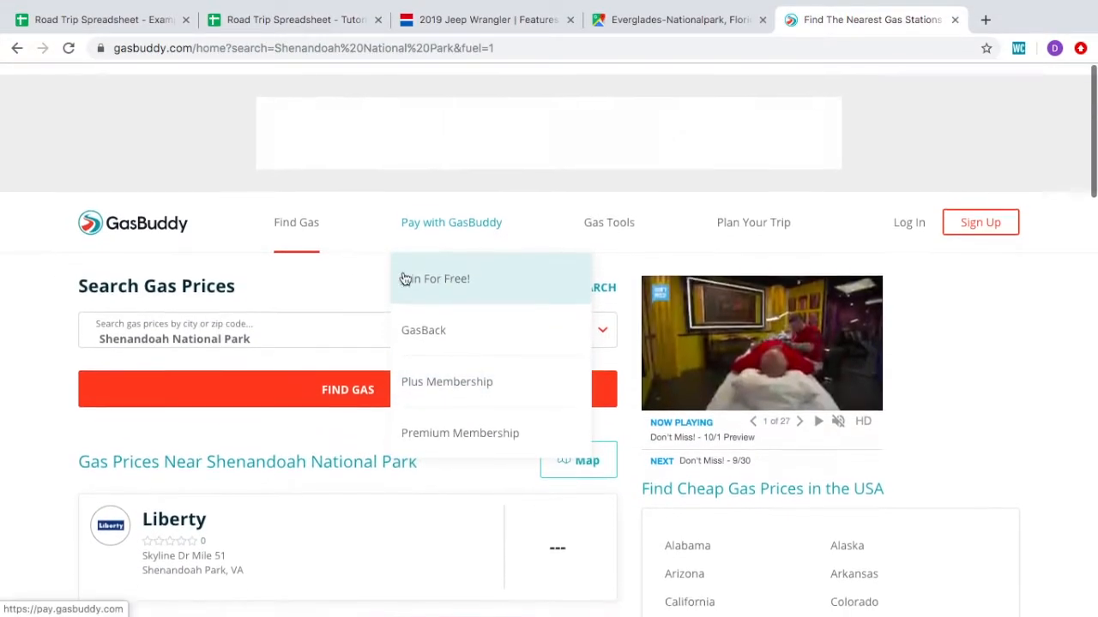
{"action": "double_click", "coordinate": [376, 320]}
{"action": "triple_click", "coordinate": [377, 321]}
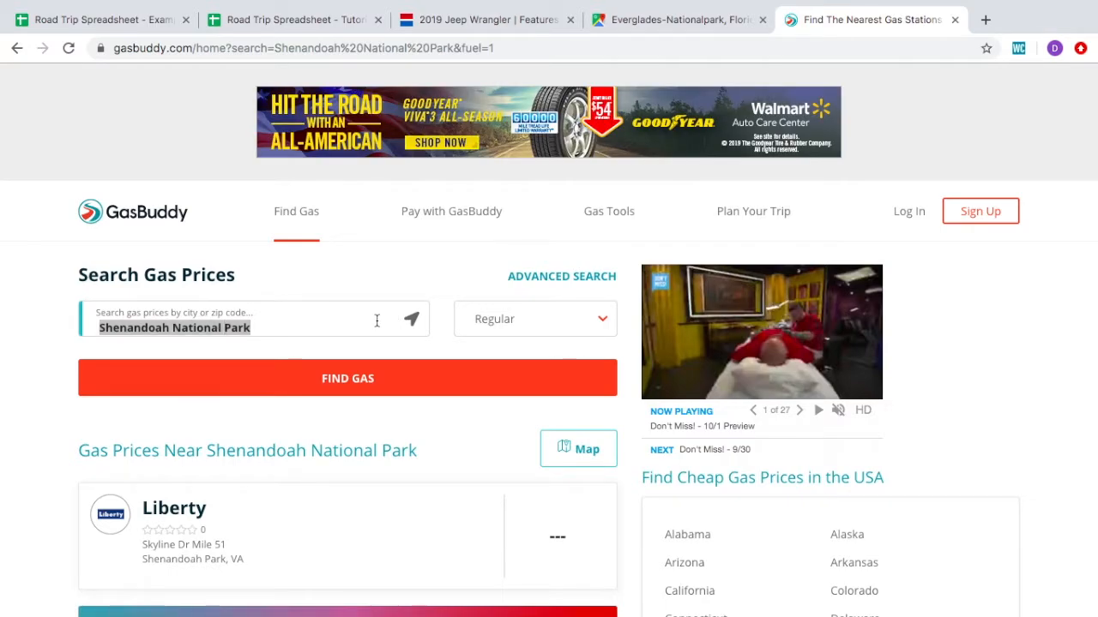
{"action": "key", "text": "super+v"}
{"action": "key", "text": "Return"}
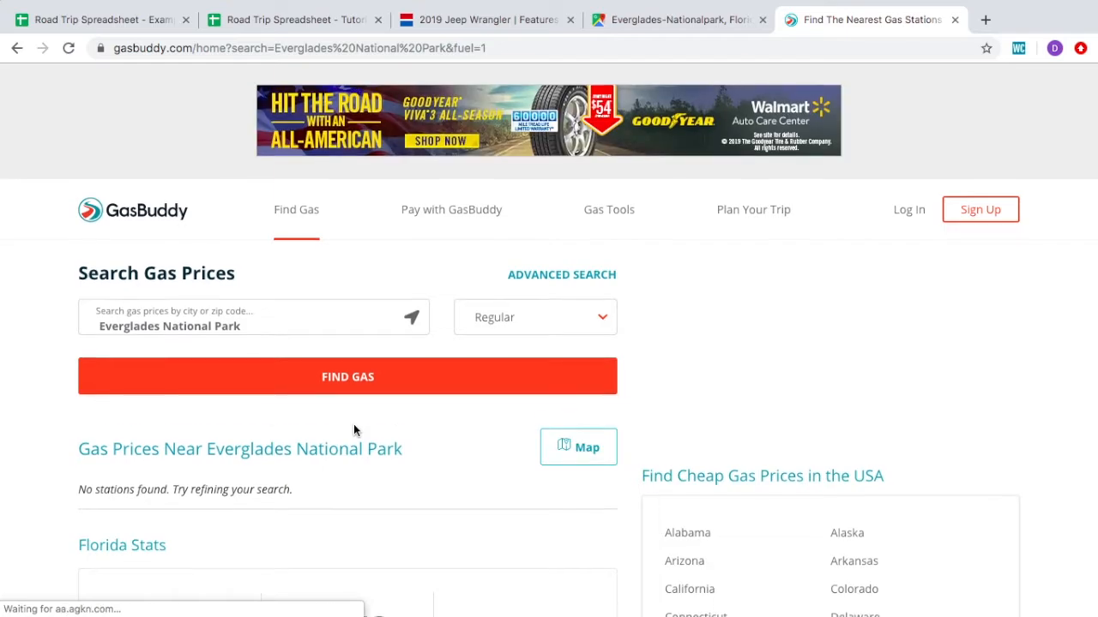
Examine the GasBuddy results and Florida's average gas price, checking the Everglades location on the Google Maps route
{"action": "scroll", "coordinate": [354, 430], "scroll_direction": "down", "scroll_amount": 5}
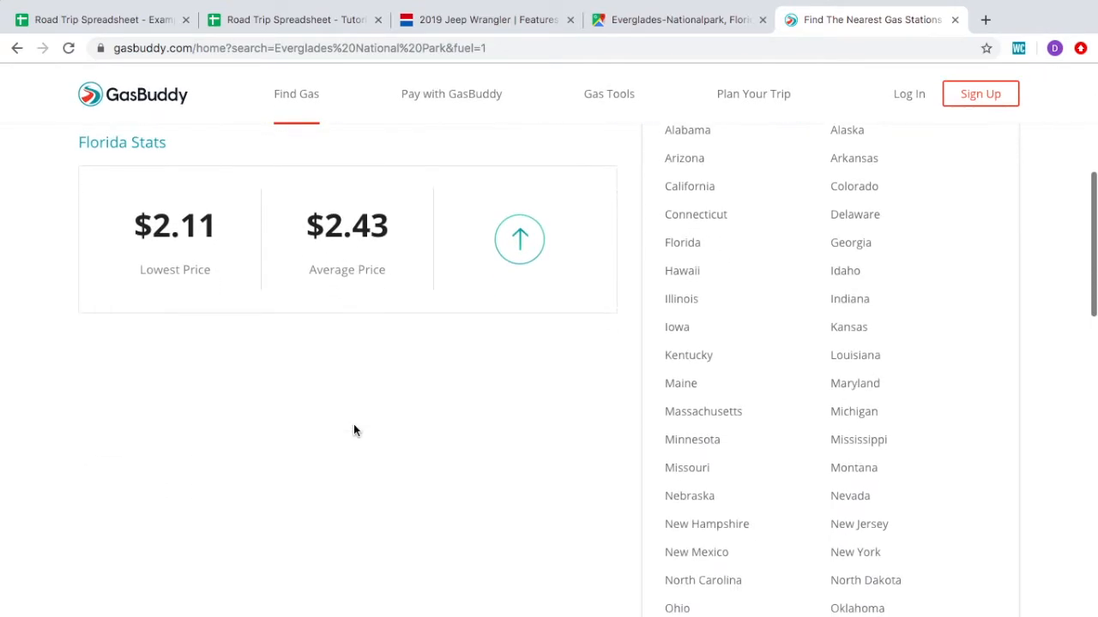
{"action": "scroll", "coordinate": [354, 429], "scroll_direction": "down", "scroll_amount": 4}
{"action": "scroll", "coordinate": [354, 429], "scroll_direction": "up", "scroll_amount": 5}
{"action": "scroll", "coordinate": [353, 428], "scroll_direction": "up", "scroll_amount": 1}
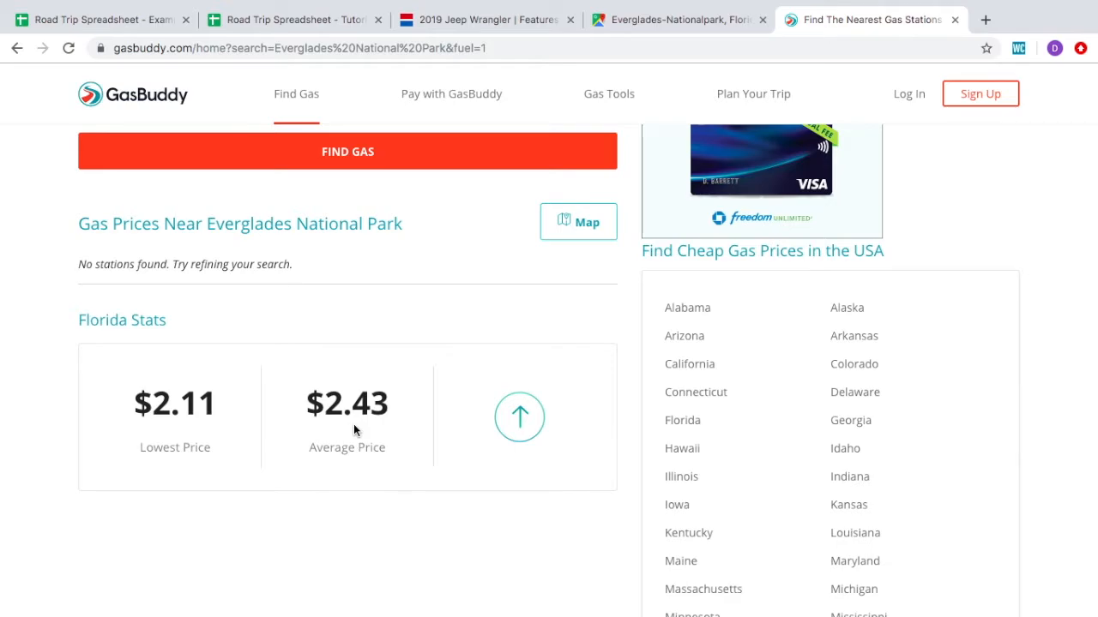
{"action": "scroll", "coordinate": [353, 424], "scroll_direction": "up", "scroll_amount": 1}
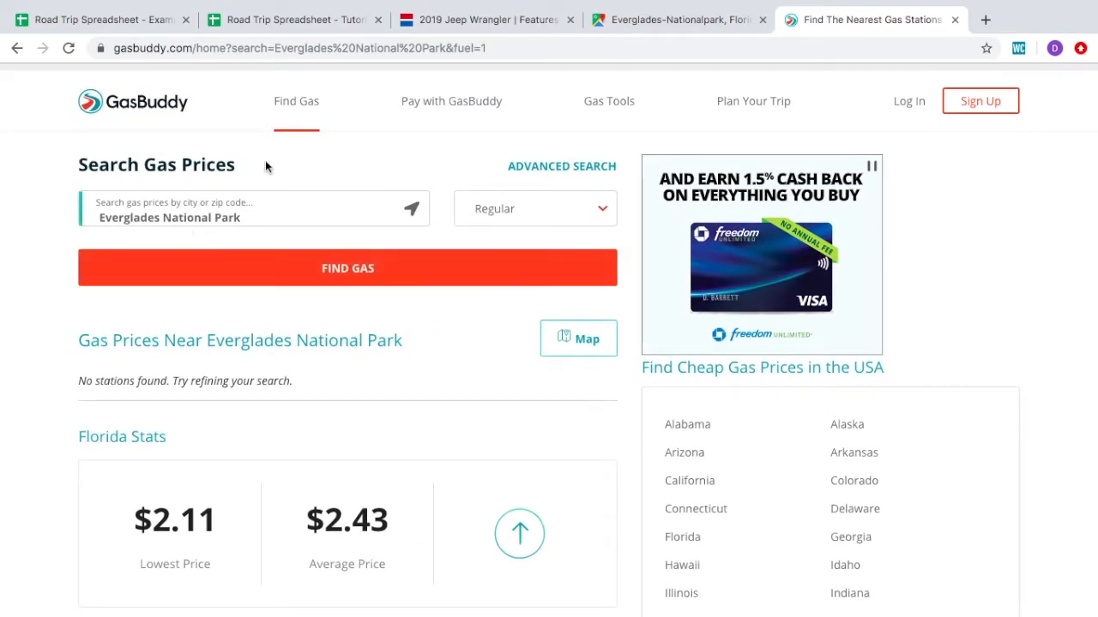
{"action": "left_click", "coordinate": [618, 19]}
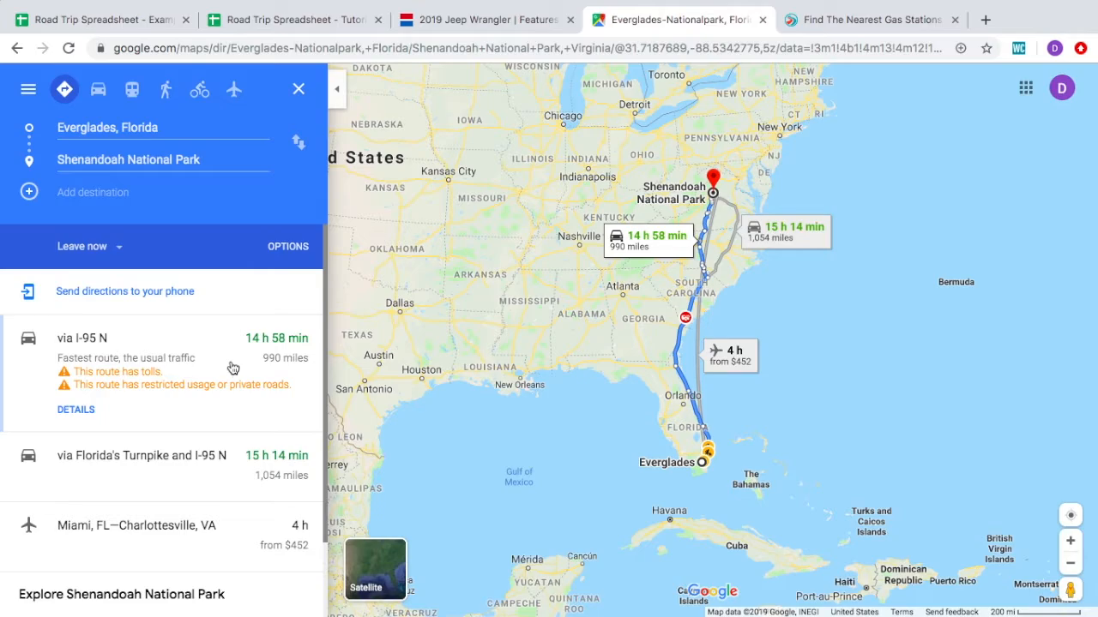
{"action": "left_click", "coordinate": [871, 19]}
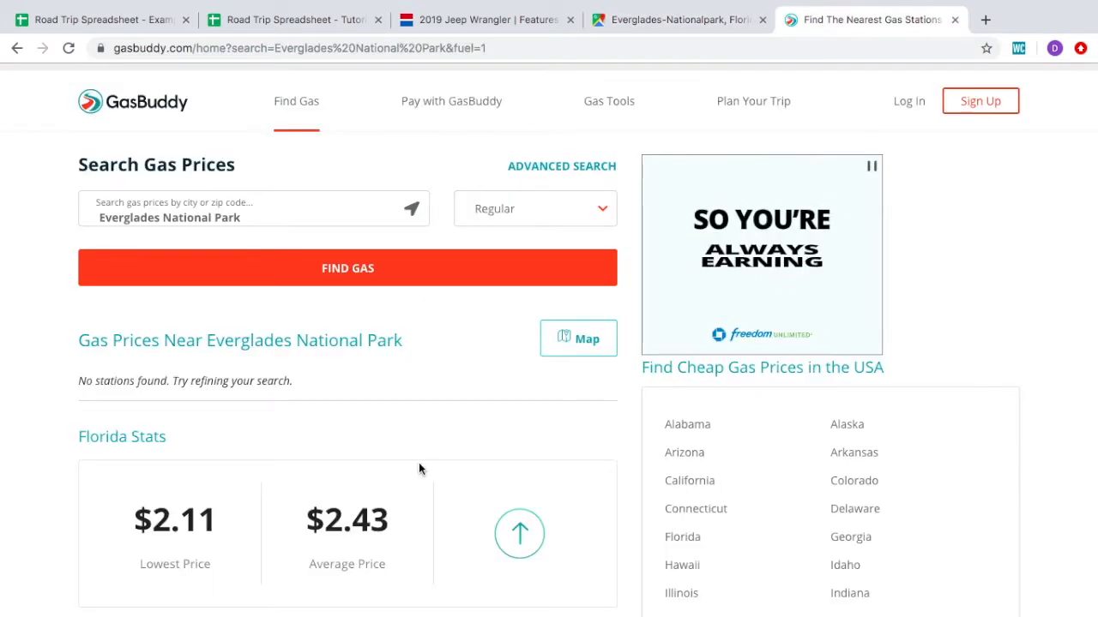
{"action": "left_click_drag", "start_coordinate": [398, 532], "coordinate": [308, 530]}
{"action": "left_click", "coordinate": [307, 530]}
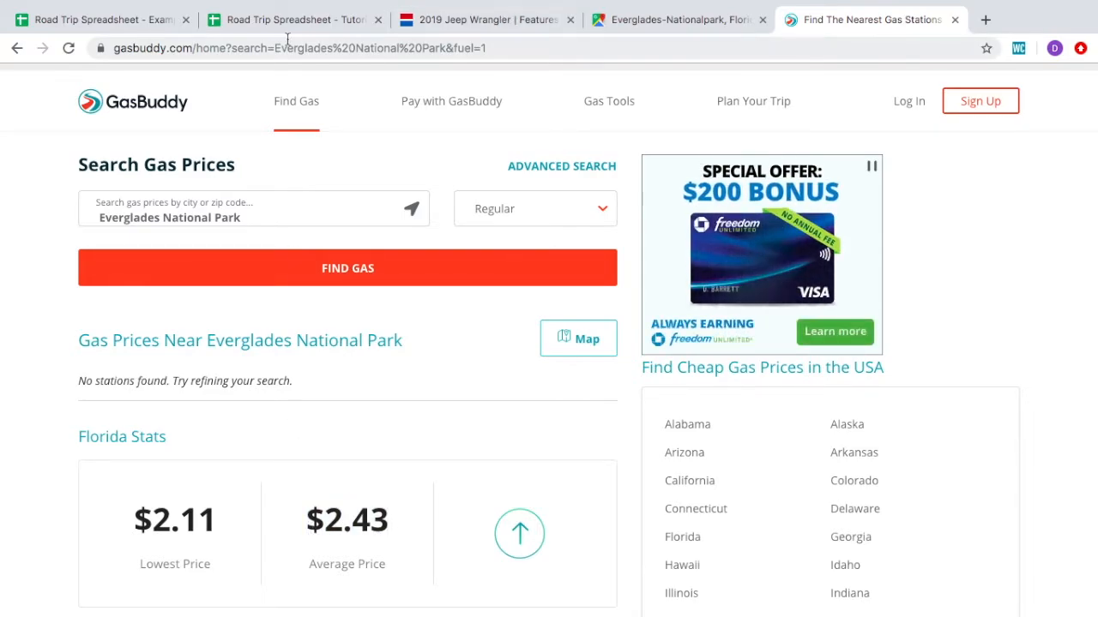
Return to the tutorial trip log and enter 2.43 as the Local Gas Price for stop 2, Everglades National Park
{"action": "left_click", "coordinate": [261, 21]}
{"action": "left_click", "coordinate": [715, 368]}
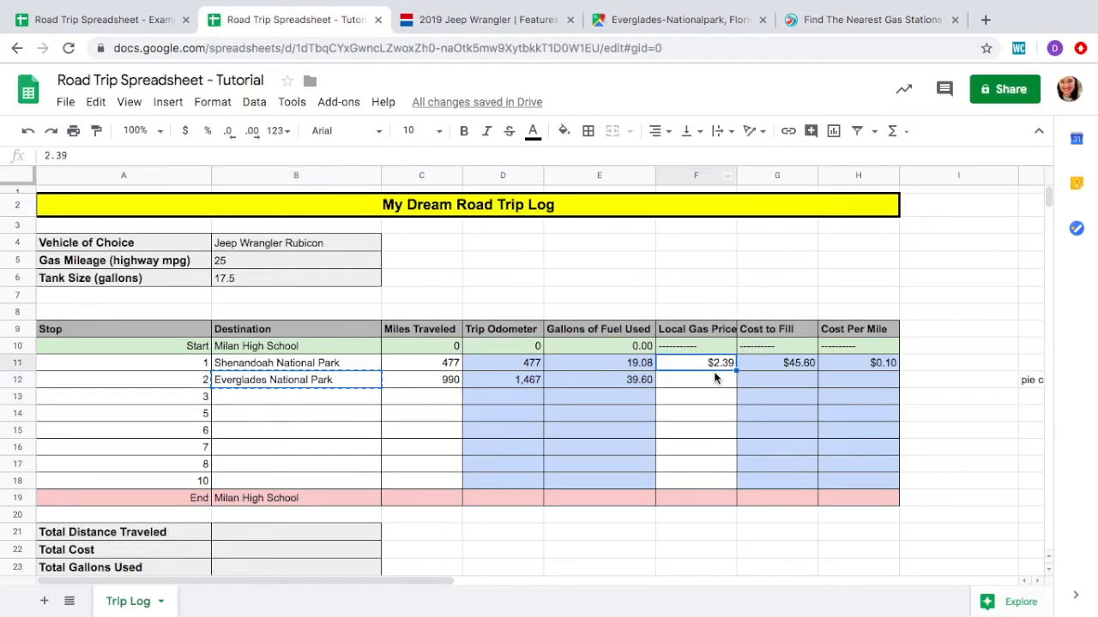
{"action": "left_click", "coordinate": [713, 378]}
{"action": "type", "text": "2"}
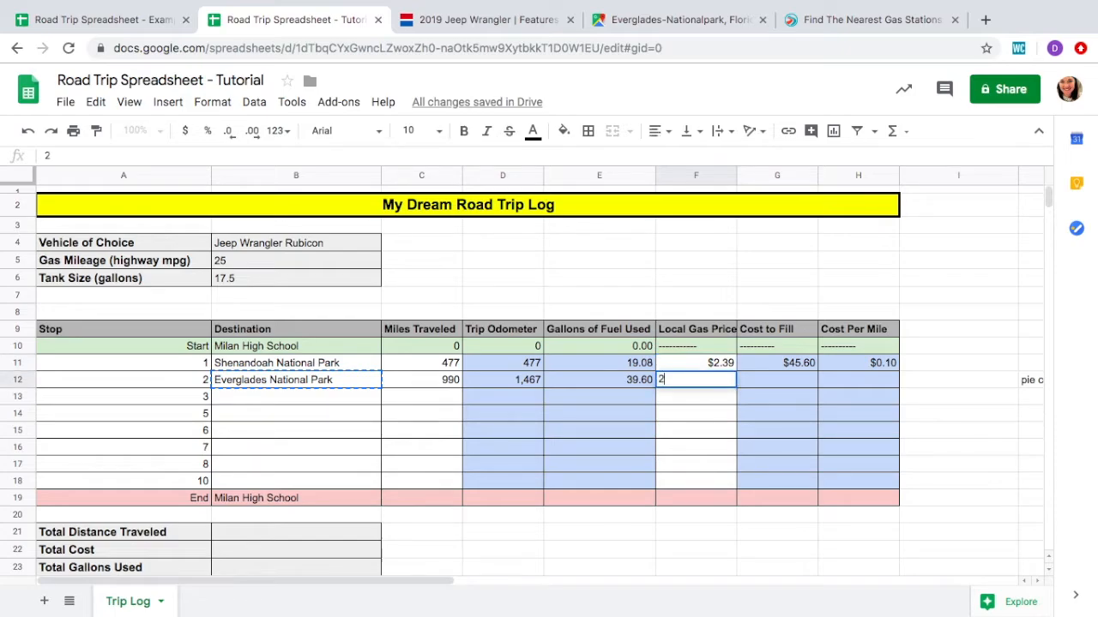
{"action": "type", "text": ".43"}
{"action": "left_click", "coordinate": [730, 419]}
Calculate the Cost to Fill for stop 2 in G12 by multiplying gas price by gallons used with =F12*E12, following the stop 1 formula
{"action": "left_click", "coordinate": [764, 380]}
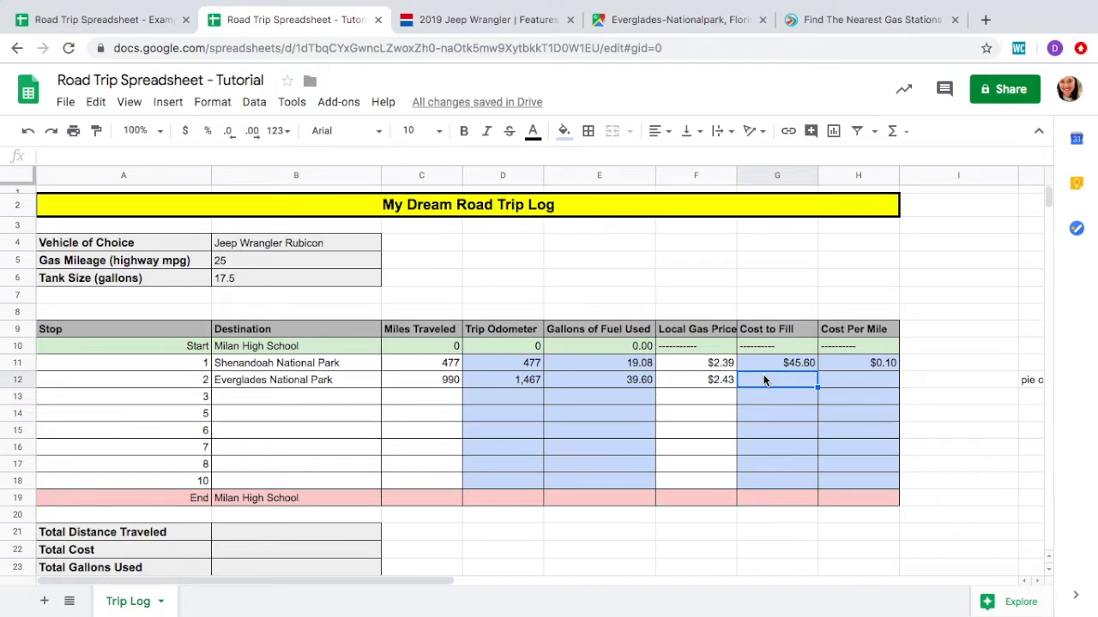
{"action": "left_click", "coordinate": [766, 365]}
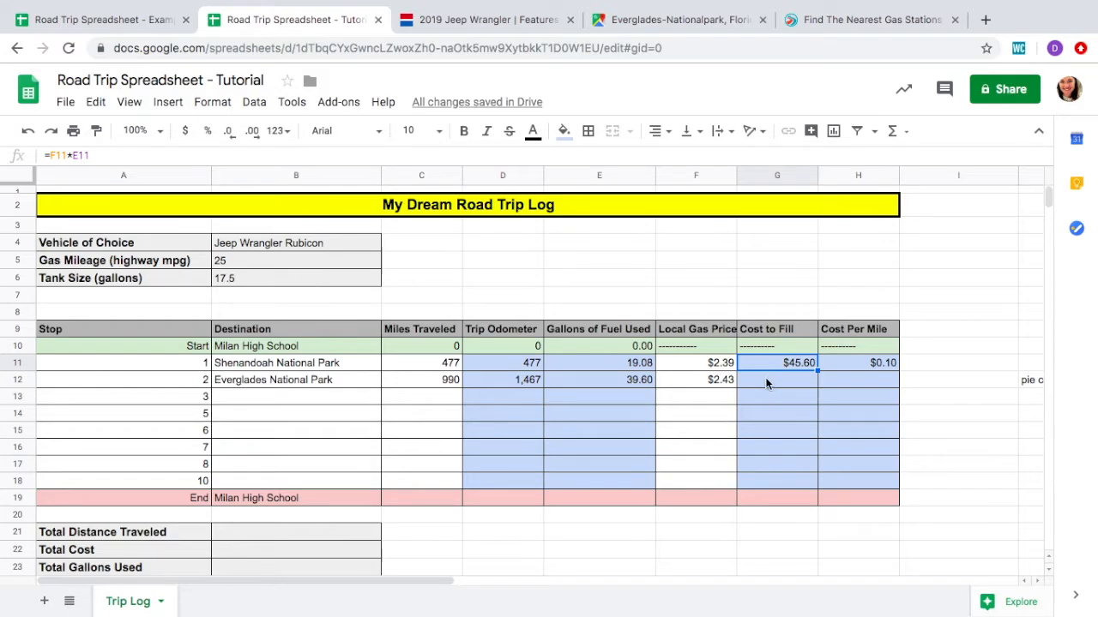
{"action": "left_click", "coordinate": [767, 383]}
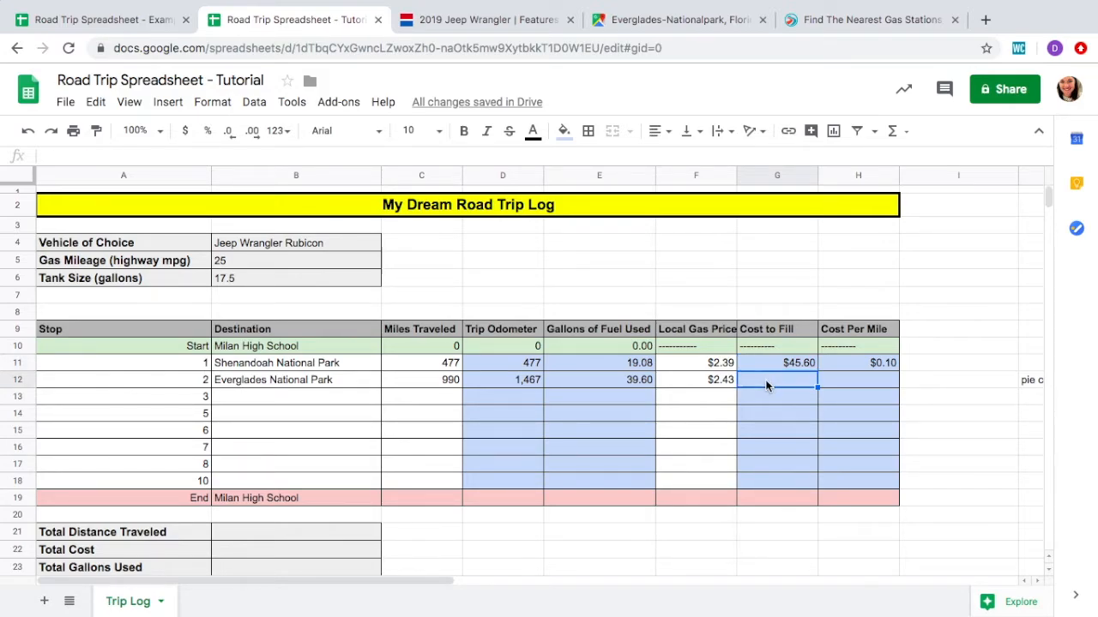
{"action": "type", "text": "="}
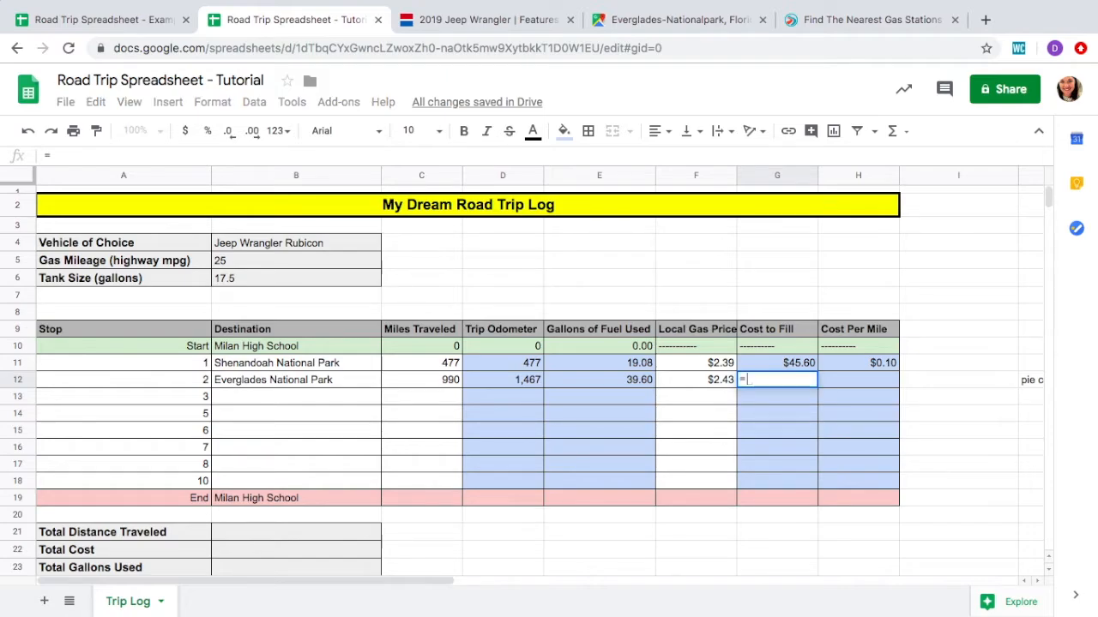
{"action": "left_click", "coordinate": [719, 381]}
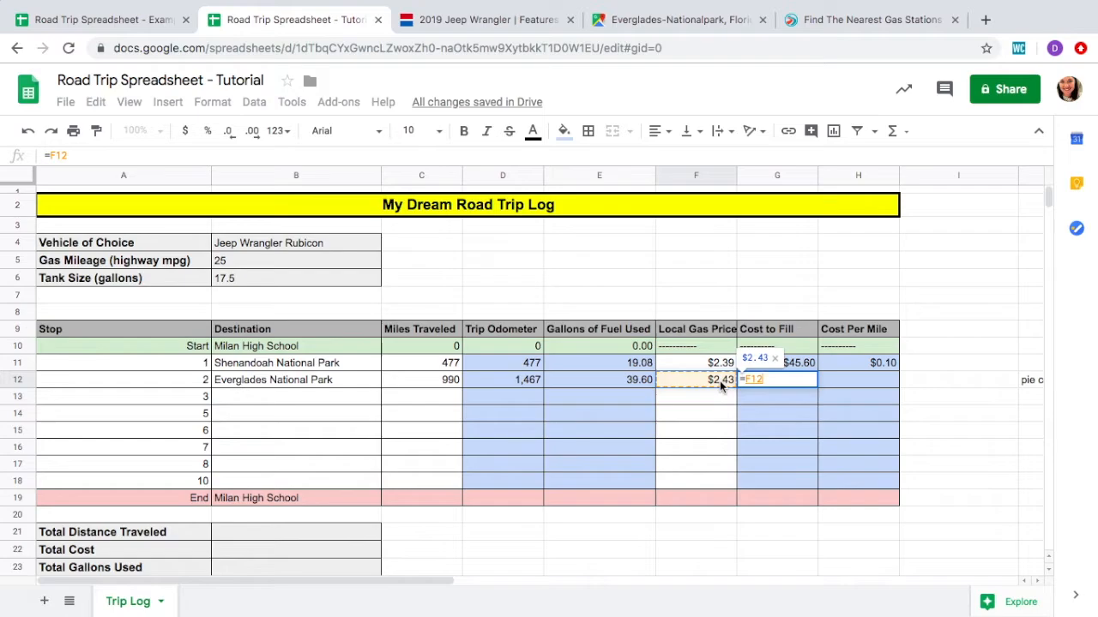
{"action": "type", "text": "*"}
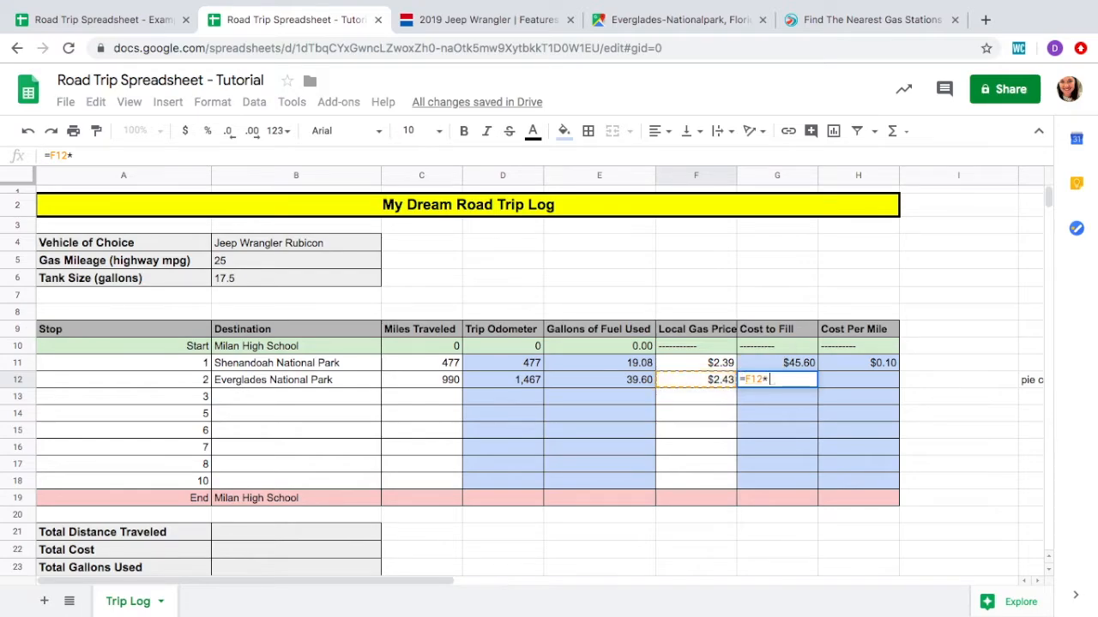
{"action": "left_click", "coordinate": [642, 380]}
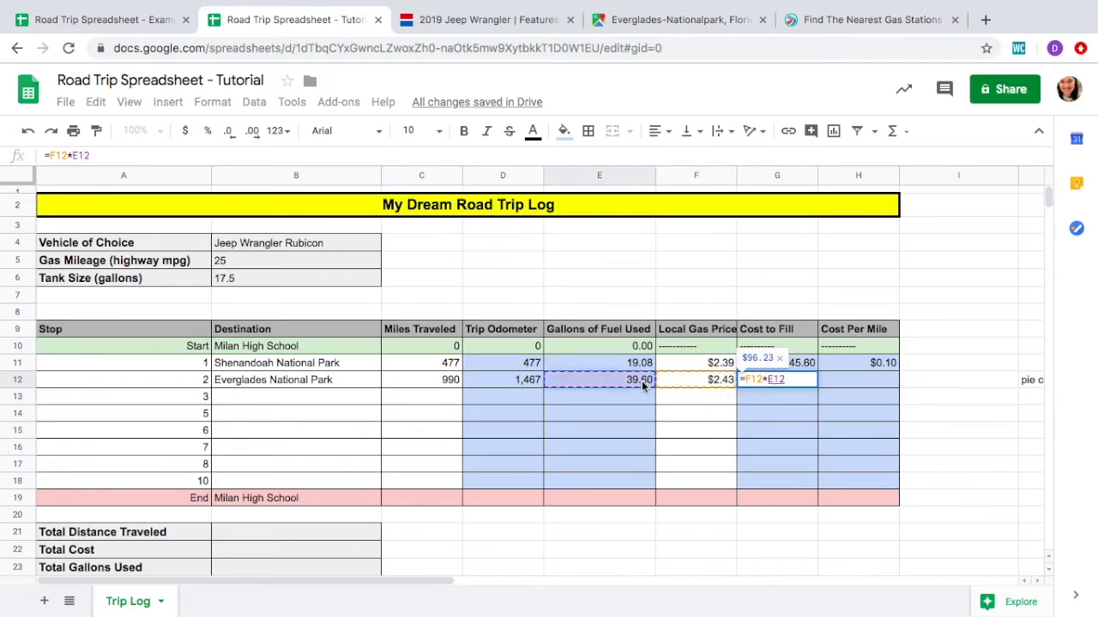
{"action": "key", "text": "Return"}
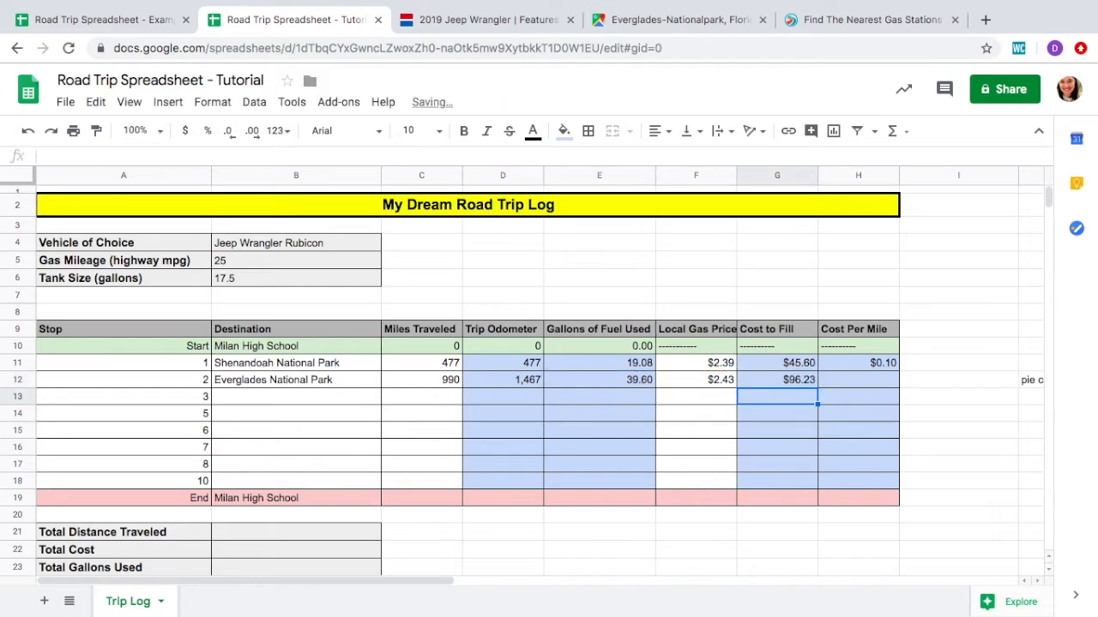
Calculate the Cost Per Mile for stop 2 in H12 by dividing the fill cost by the miles traveled with =G12/C12
{"action": "left_click", "coordinate": [831, 381]}
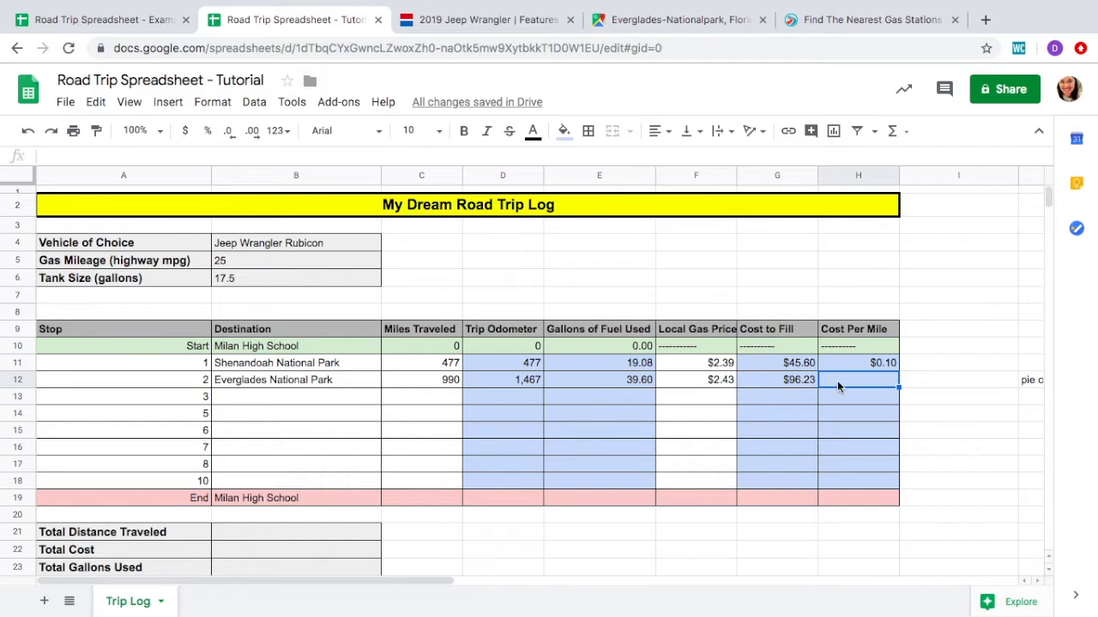
{"action": "type", "text": "="}
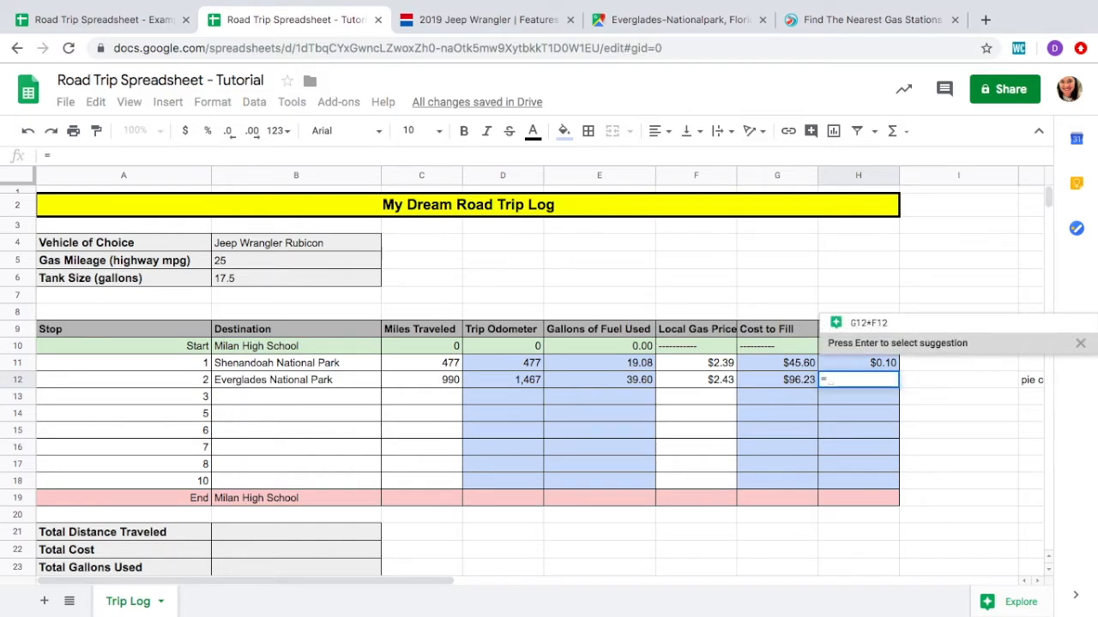
{"action": "left_click", "coordinate": [789, 381]}
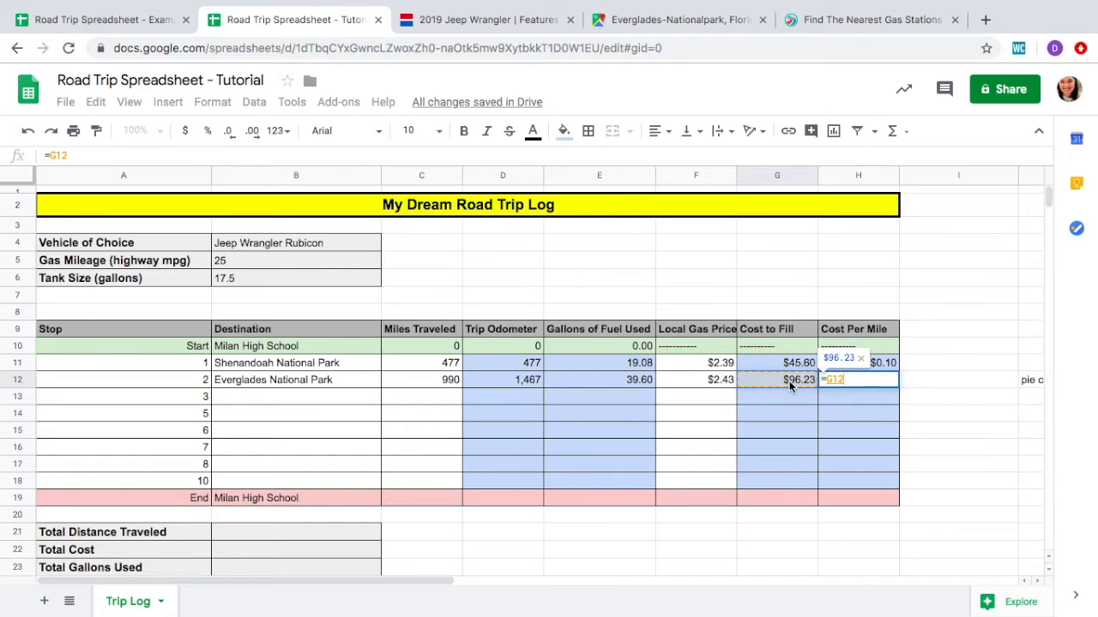
{"action": "type", "text": "/"}
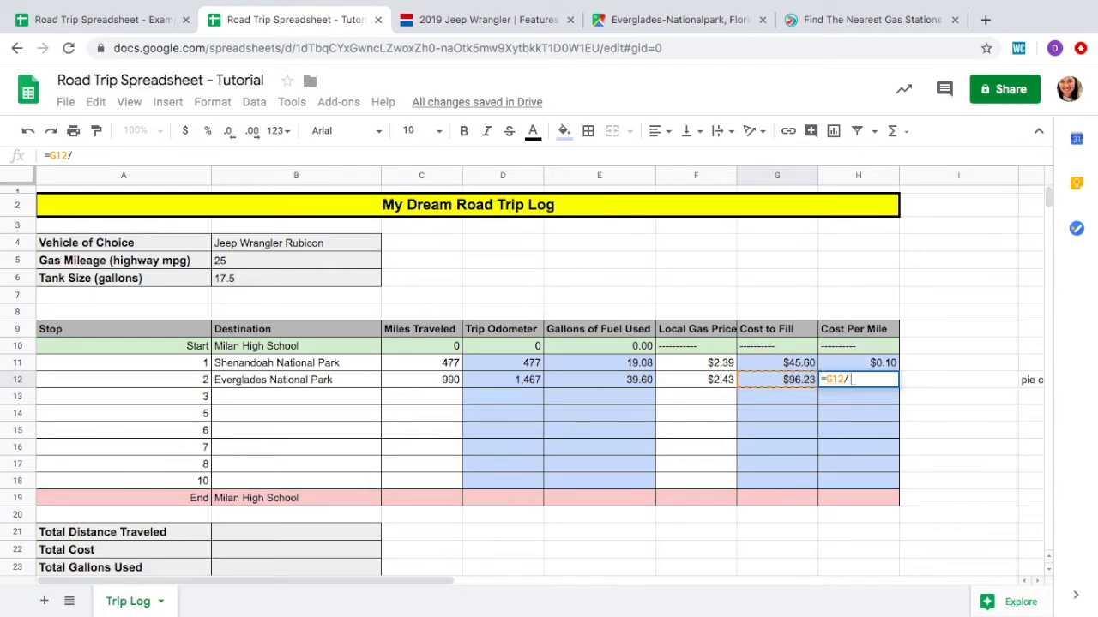
{"action": "left_click", "coordinate": [458, 383]}
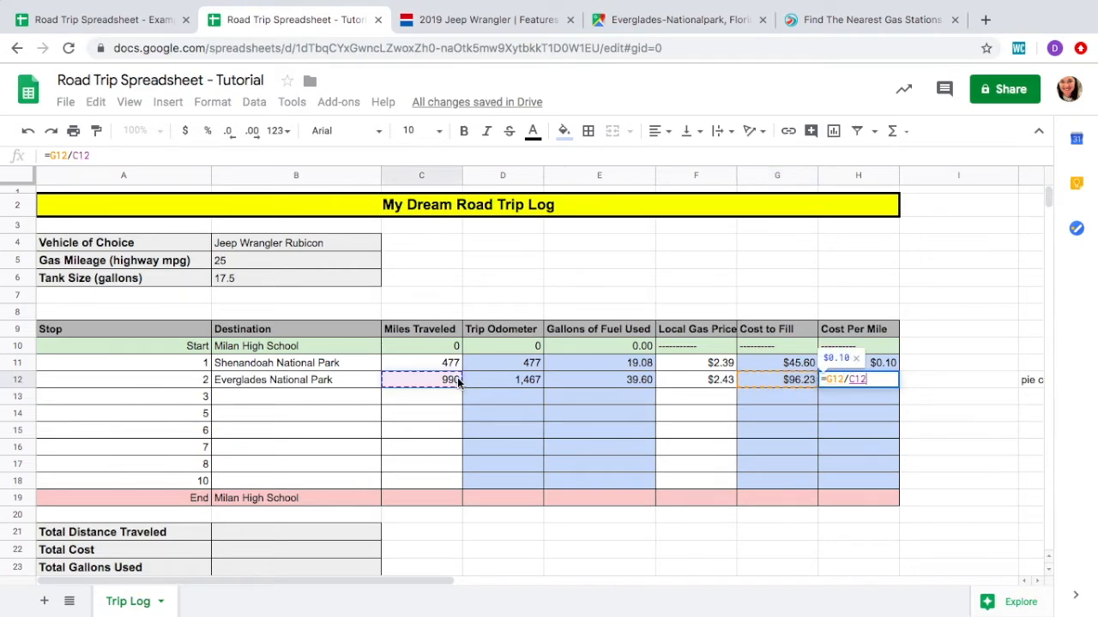
{"action": "key", "text": "Return"}
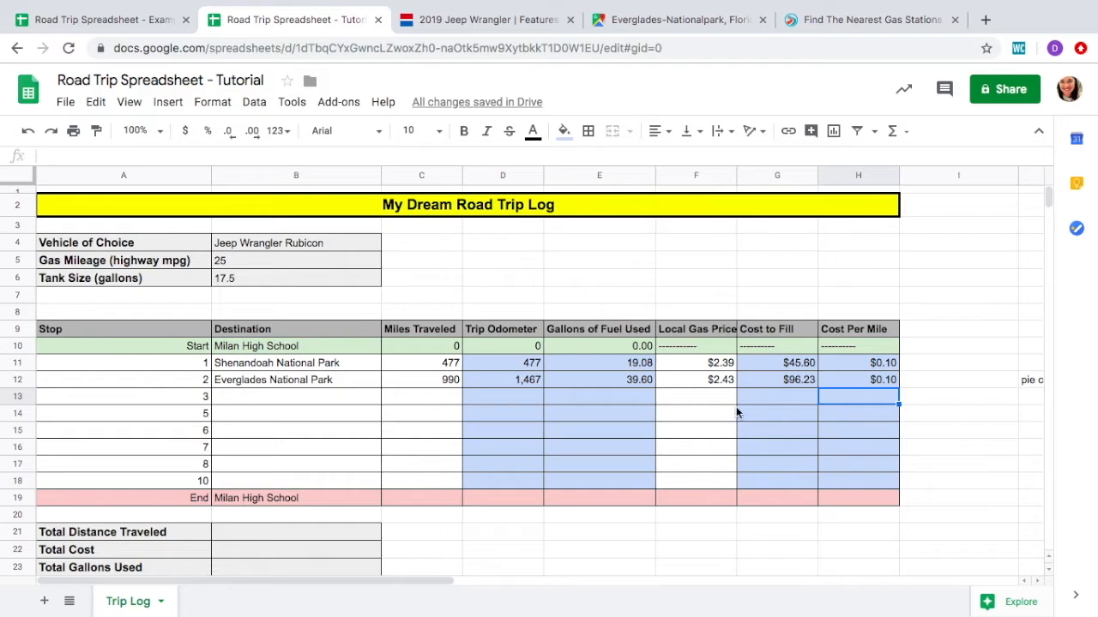
{"action": "scroll", "coordinate": [384, 438], "scroll_direction": "down", "scroll_amount": 1}
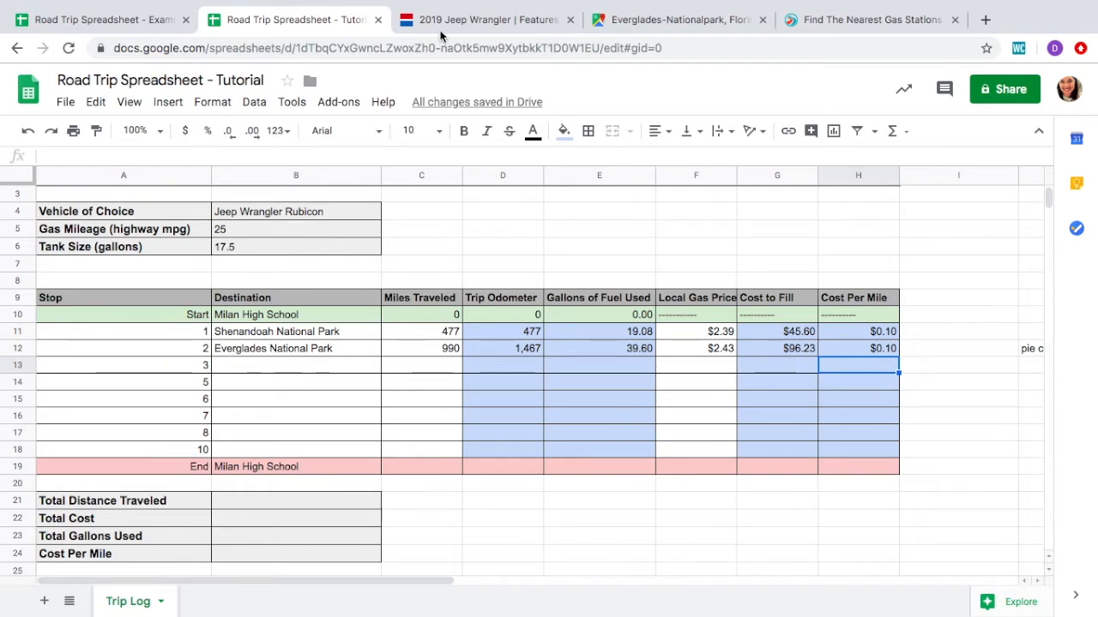
{"action": "mouse_move", "coordinate": [715, 8]}
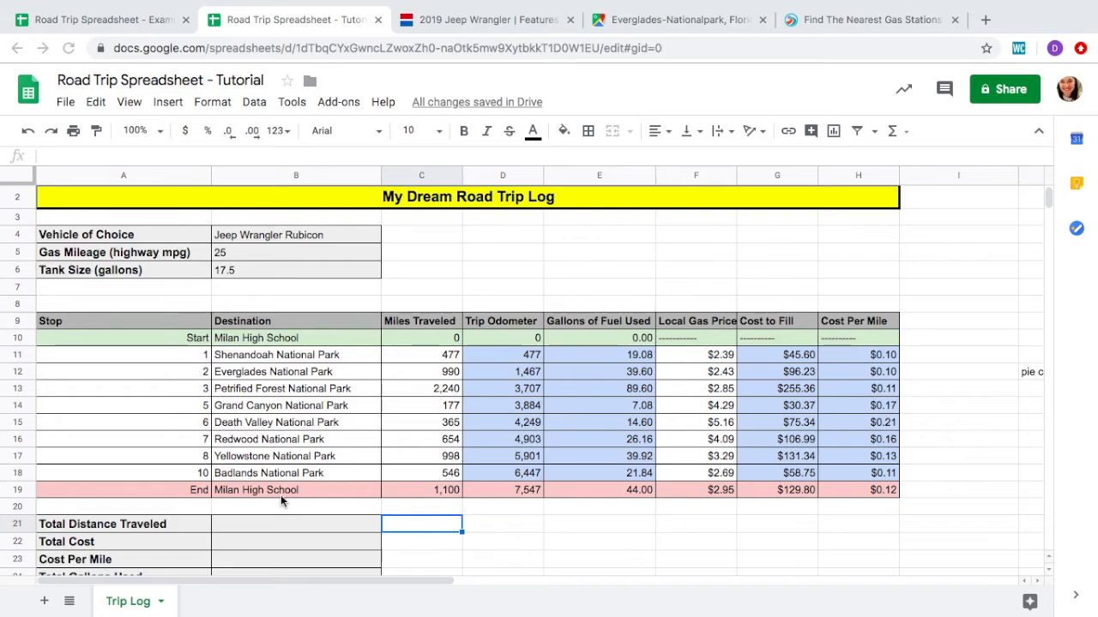
Calculate the Total Distance Traveled in B21 by summing the Miles Traveled column with =SUM(C10:C19)
{"action": "scroll", "coordinate": [281, 501], "scroll_direction": "down", "scroll_amount": 1}
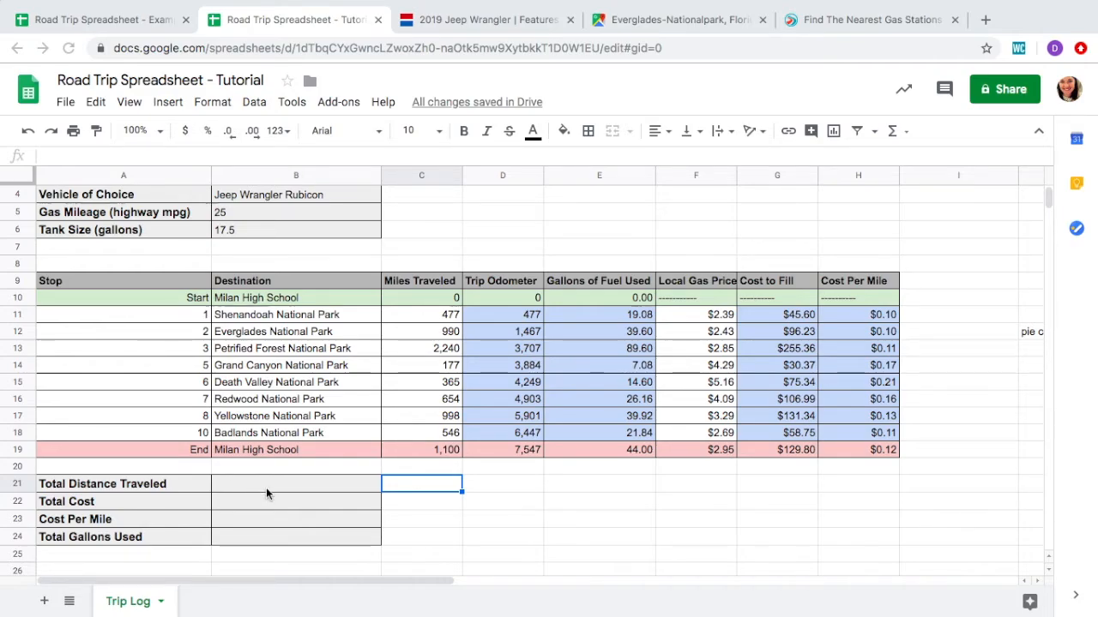
{"action": "left_click", "coordinate": [513, 455]}
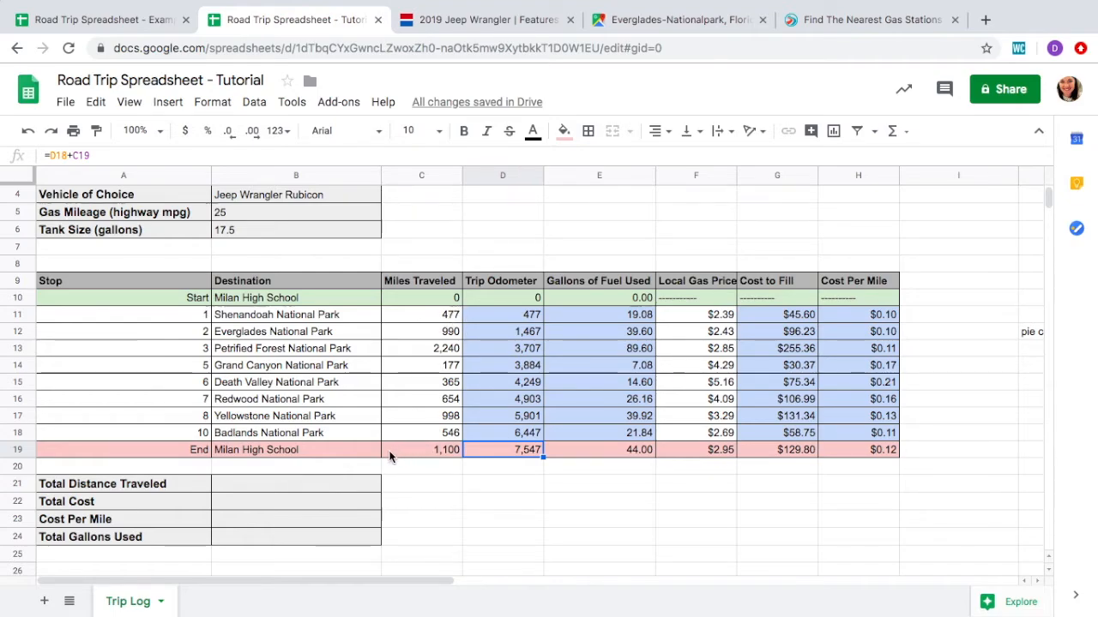
{"action": "left_click", "coordinate": [347, 487]}
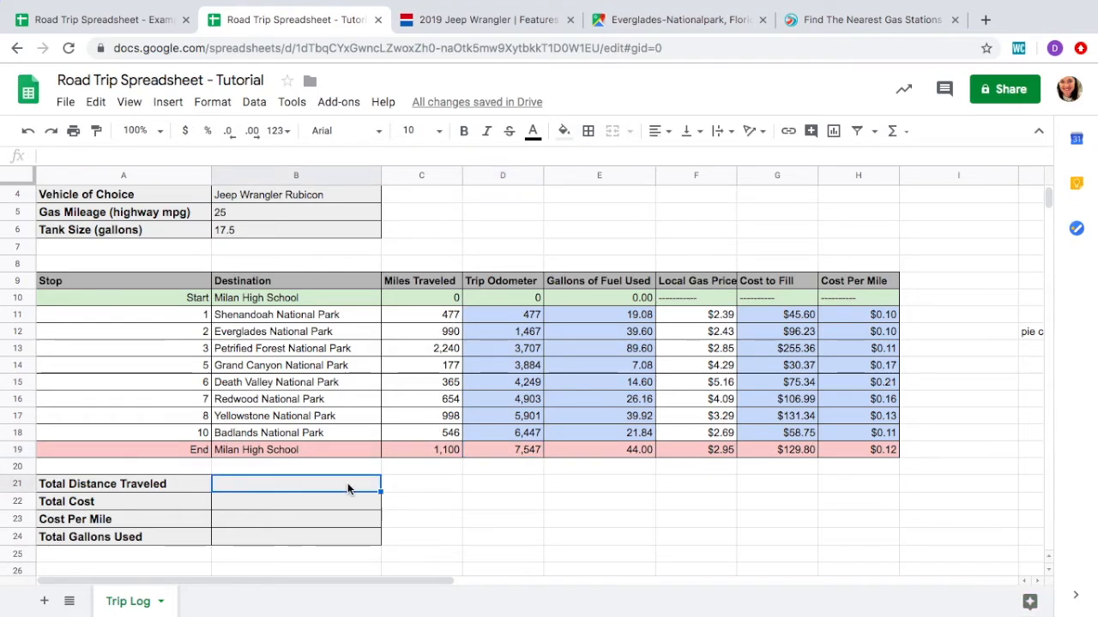
{"action": "type", "text": "=sum"}
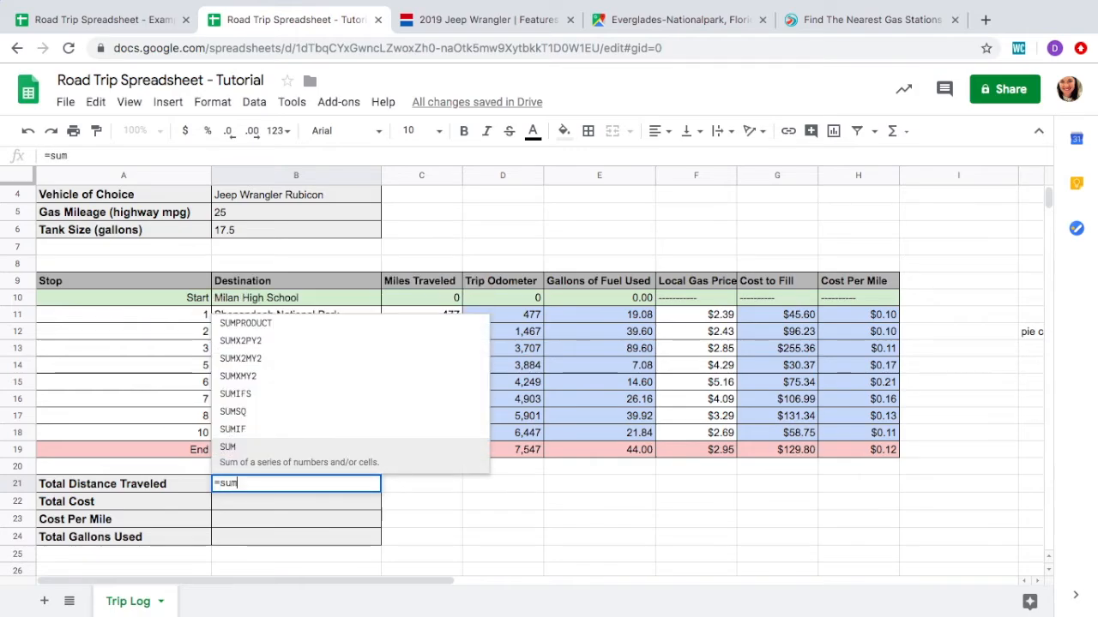
{"action": "left_click", "coordinate": [343, 455]}
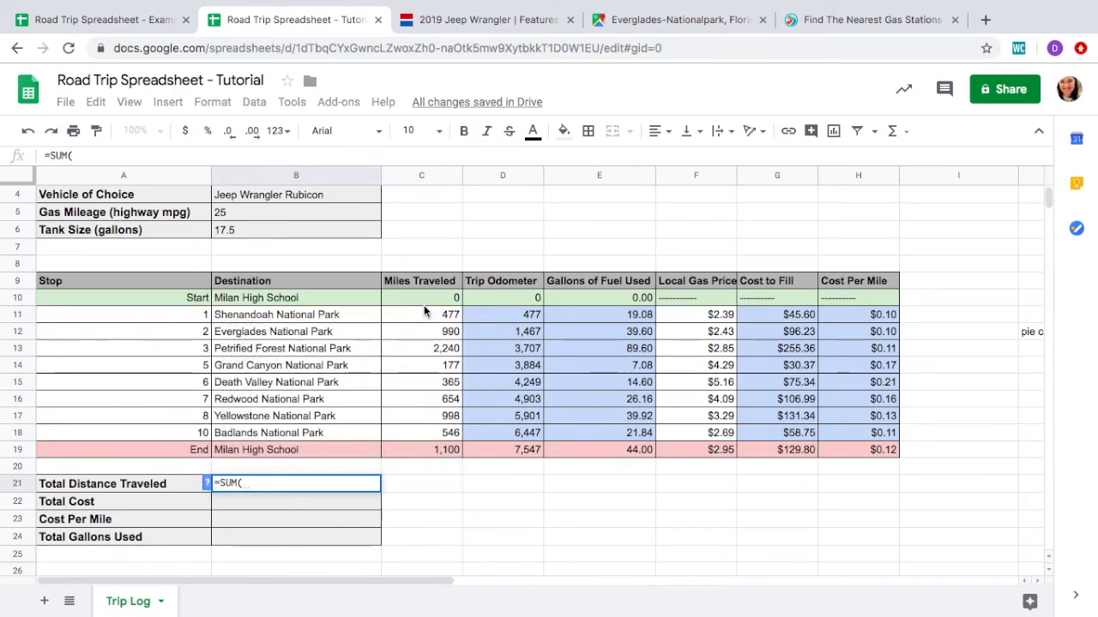
{"action": "left_click_drag", "start_coordinate": [424, 301], "coordinate": [424, 448]}
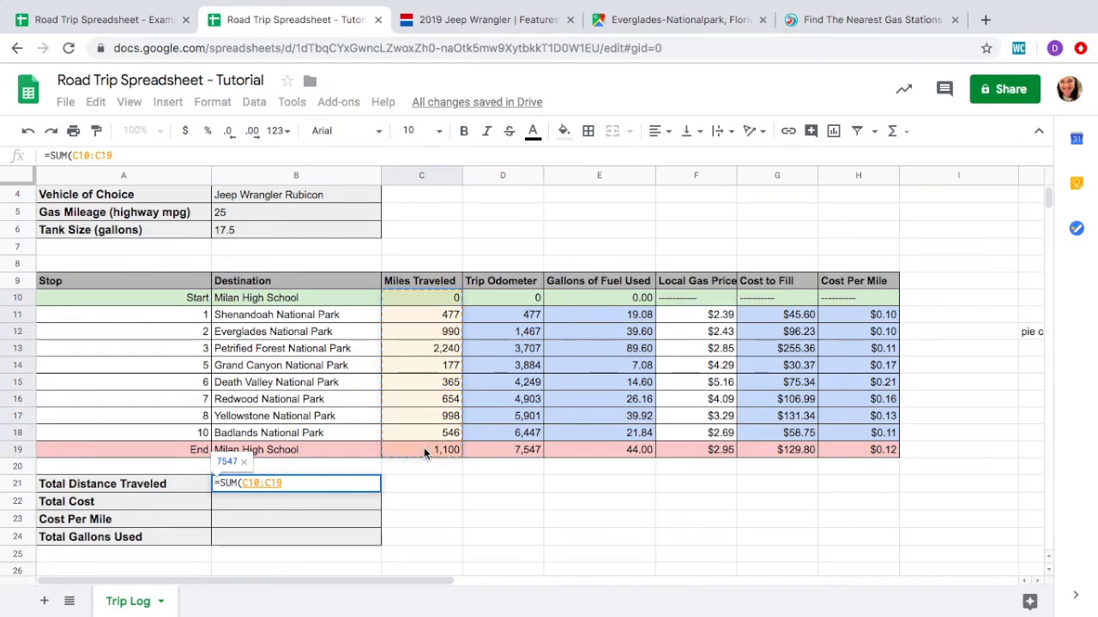
{"action": "key", "text": "Return"}
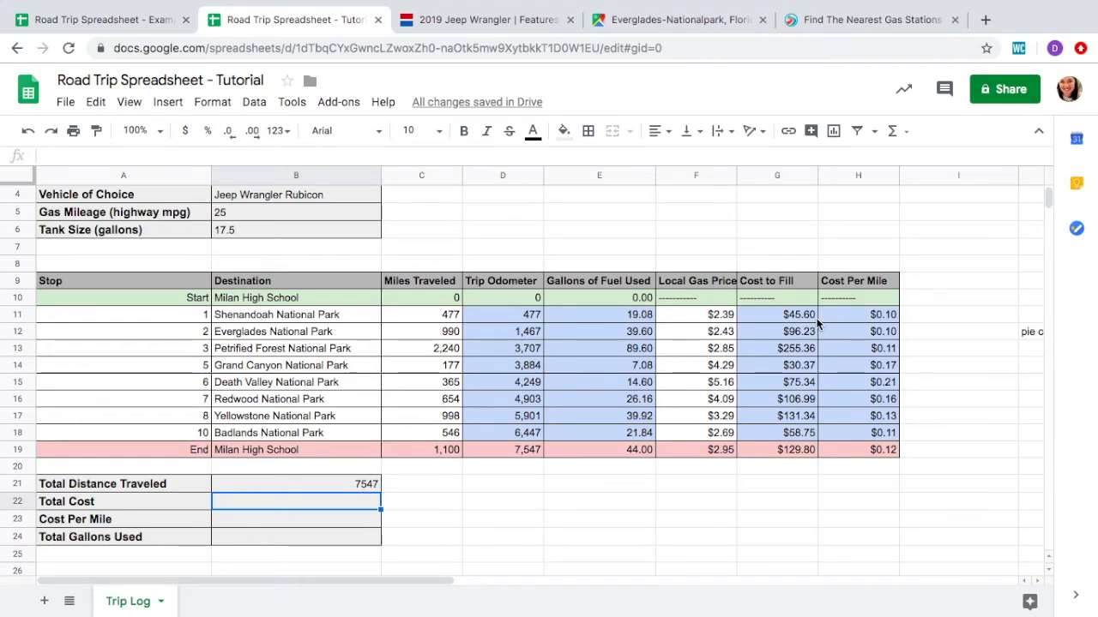
Calculate the Total Cost in B22 by summing the Cost to Fill column with =SUM(G11:G19)
{"action": "left_click_drag", "start_coordinate": [797, 316], "coordinate": [794, 449]}
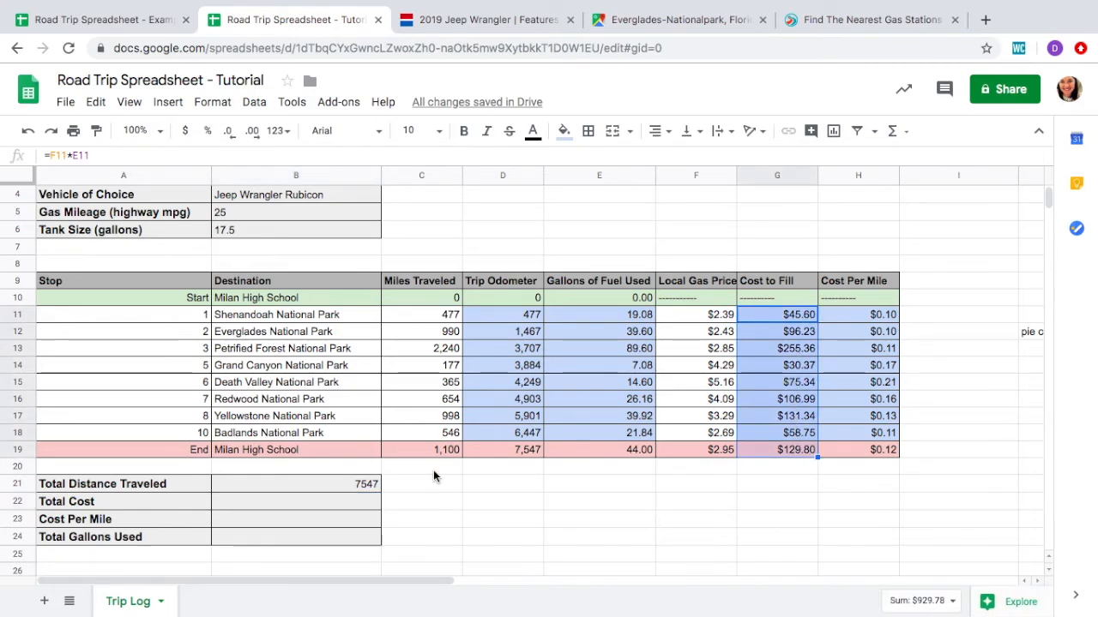
{"action": "left_click", "coordinate": [357, 501]}
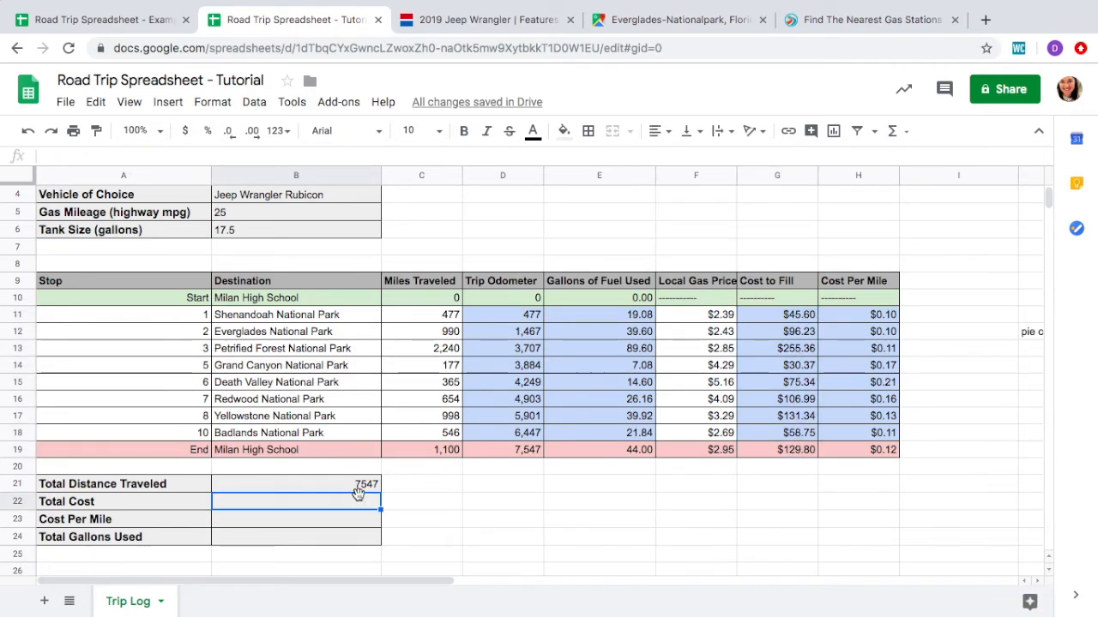
{"action": "type", "text": "=sum"}
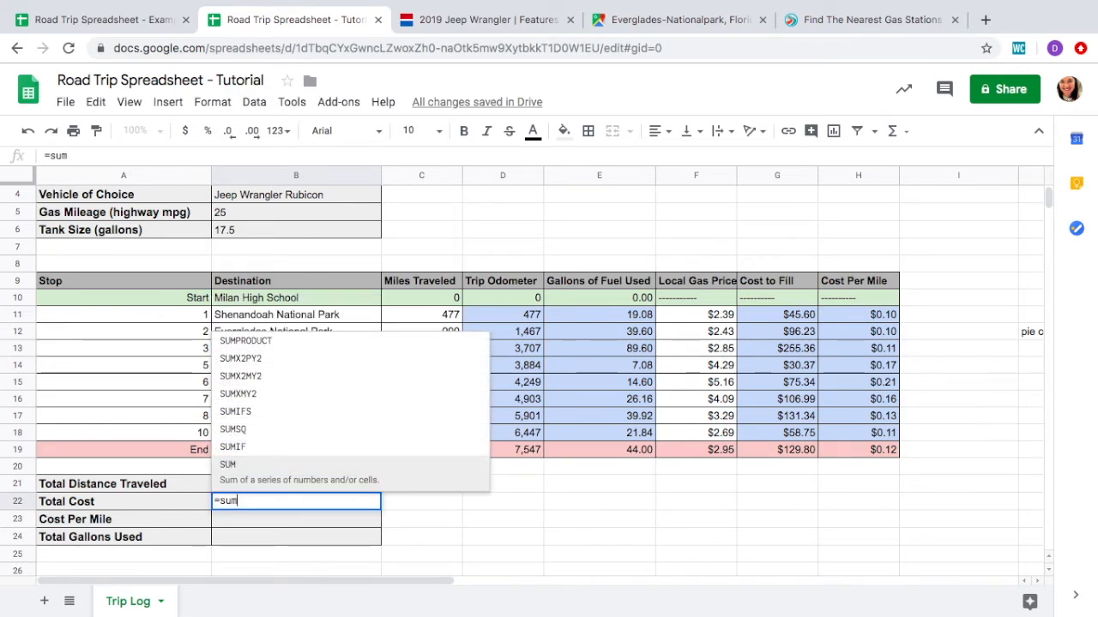
{"action": "left_click", "coordinate": [319, 467]}
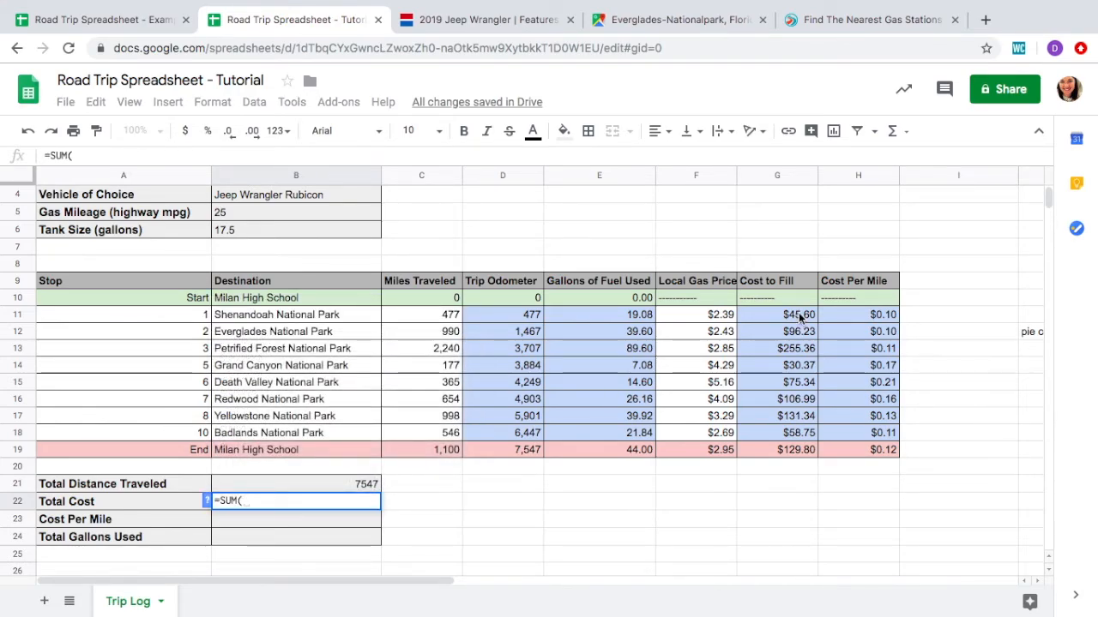
{"action": "left_click_drag", "start_coordinate": [799, 317], "coordinate": [796, 451]}
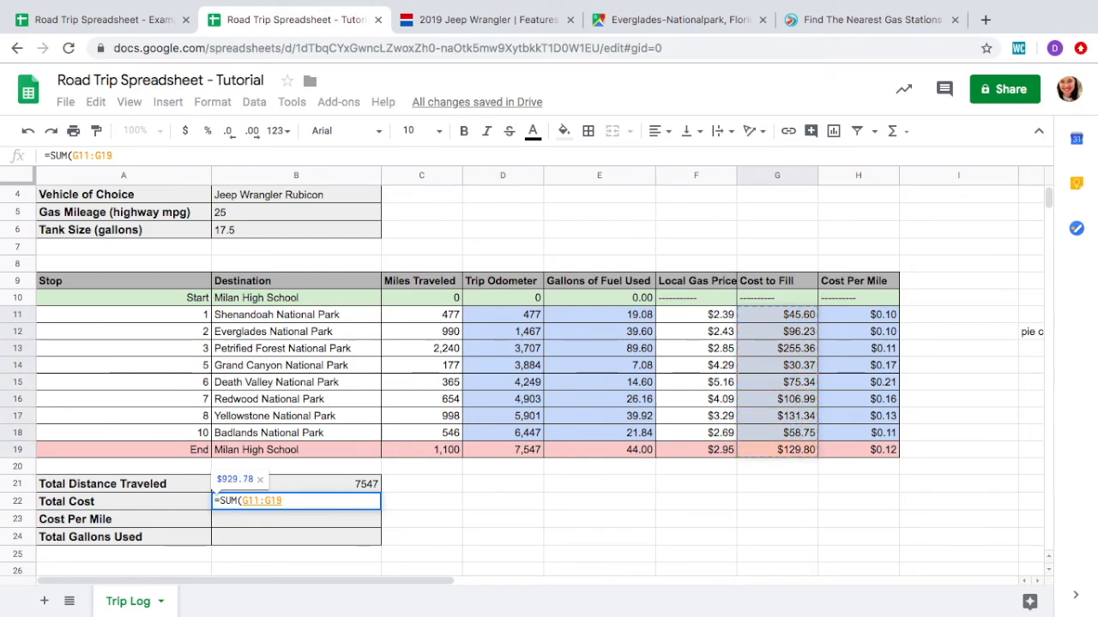
{"action": "key", "text": "Return"}
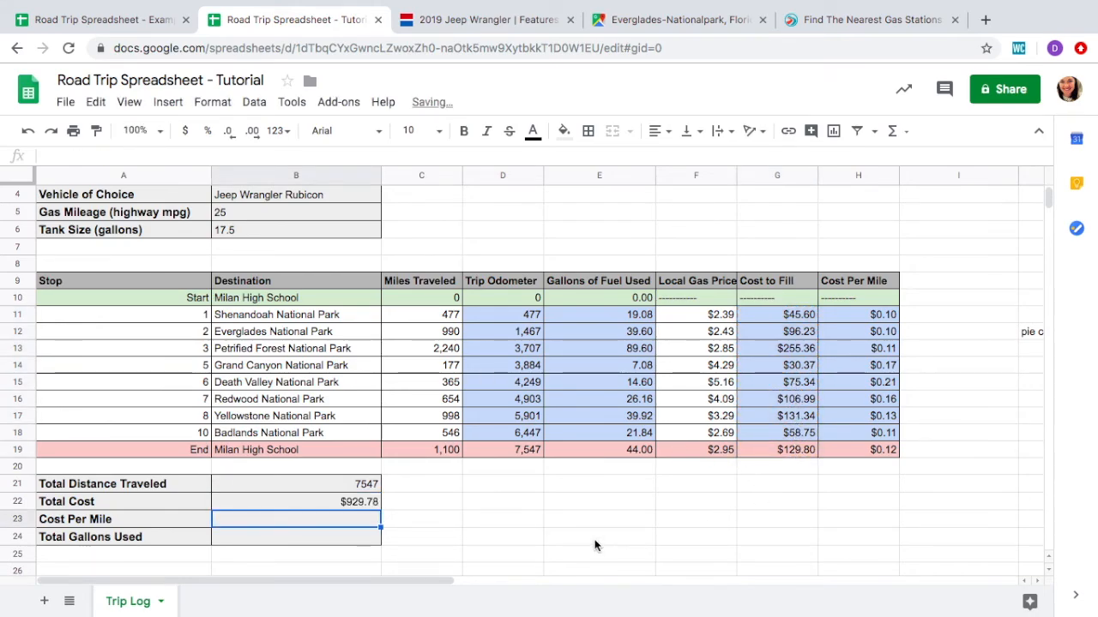
Calculate the overall Cost Per Mile in B23 by dividing total cost by total distance with =B22/B21
{"action": "scroll", "coordinate": [595, 544], "scroll_direction": "down", "scroll_amount": 1}
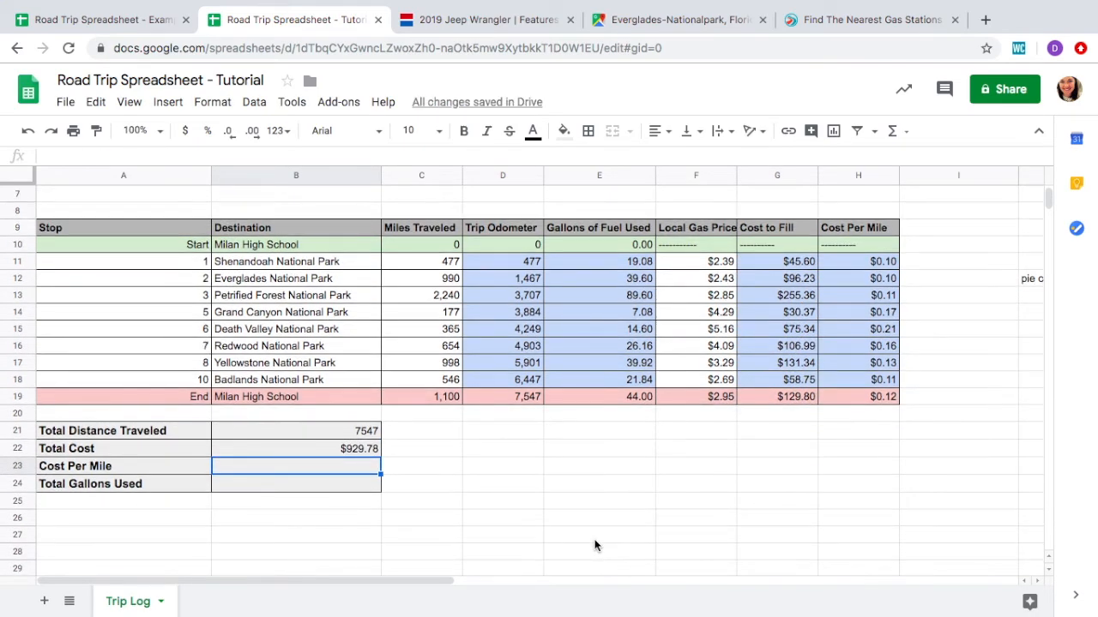
{"action": "left_click", "coordinate": [361, 446]}
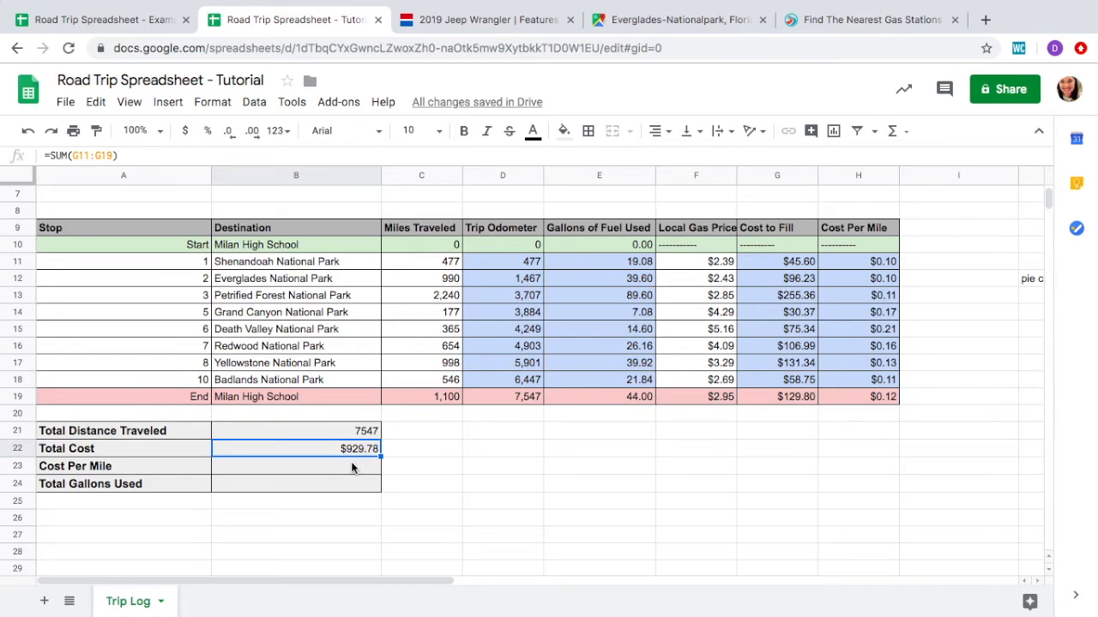
{"action": "left_click", "coordinate": [350, 463]}
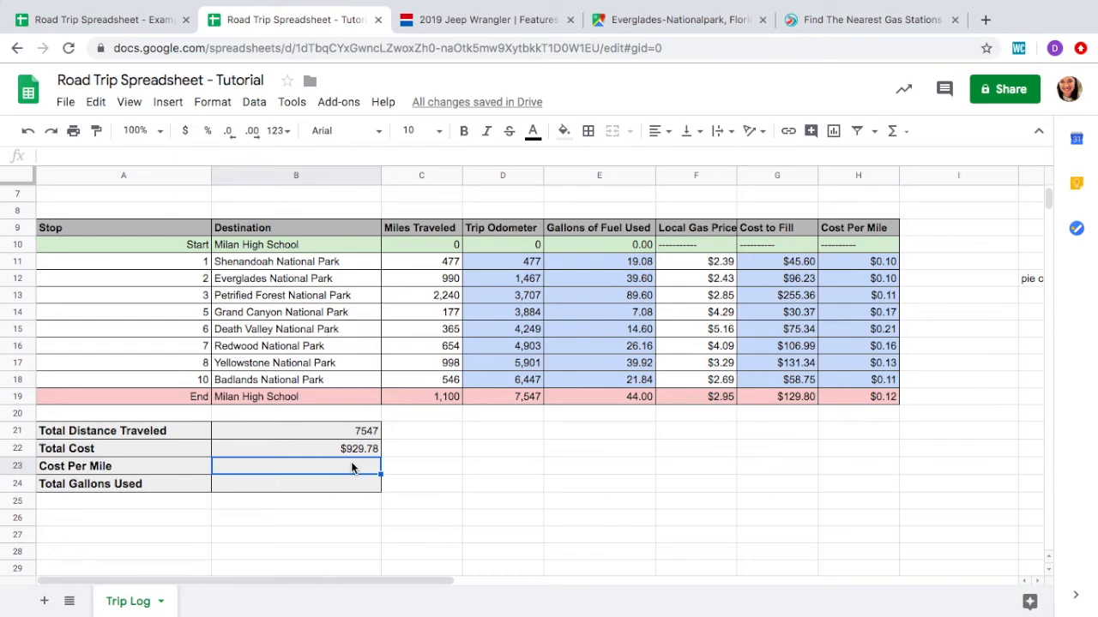
{"action": "type", "text": "="}
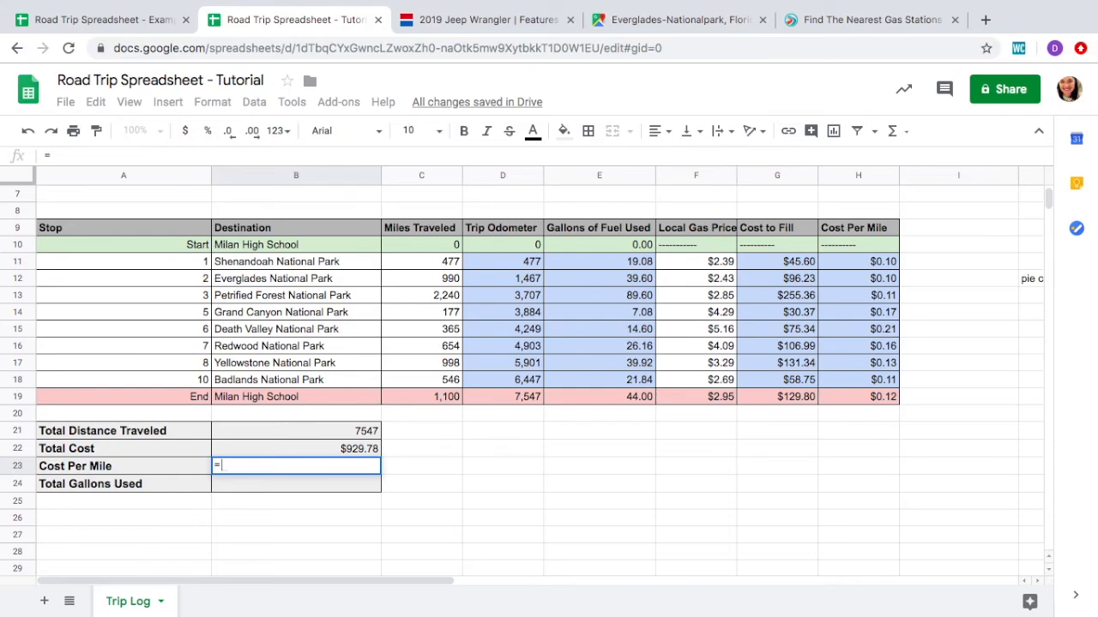
{"action": "left_click", "coordinate": [368, 452]}
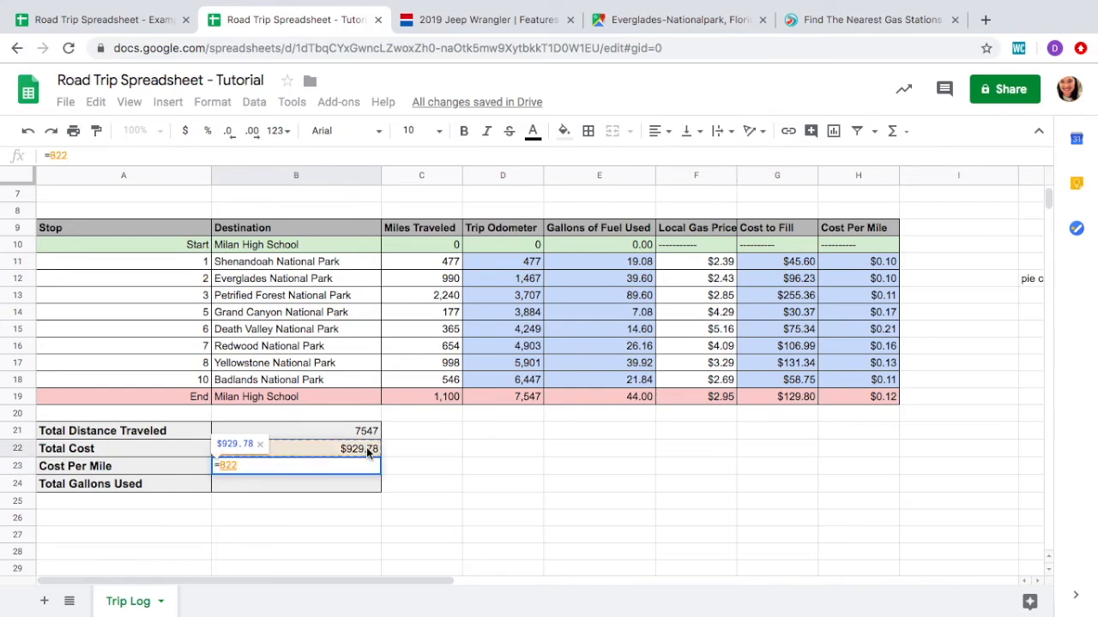
{"action": "type", "text": "/"}
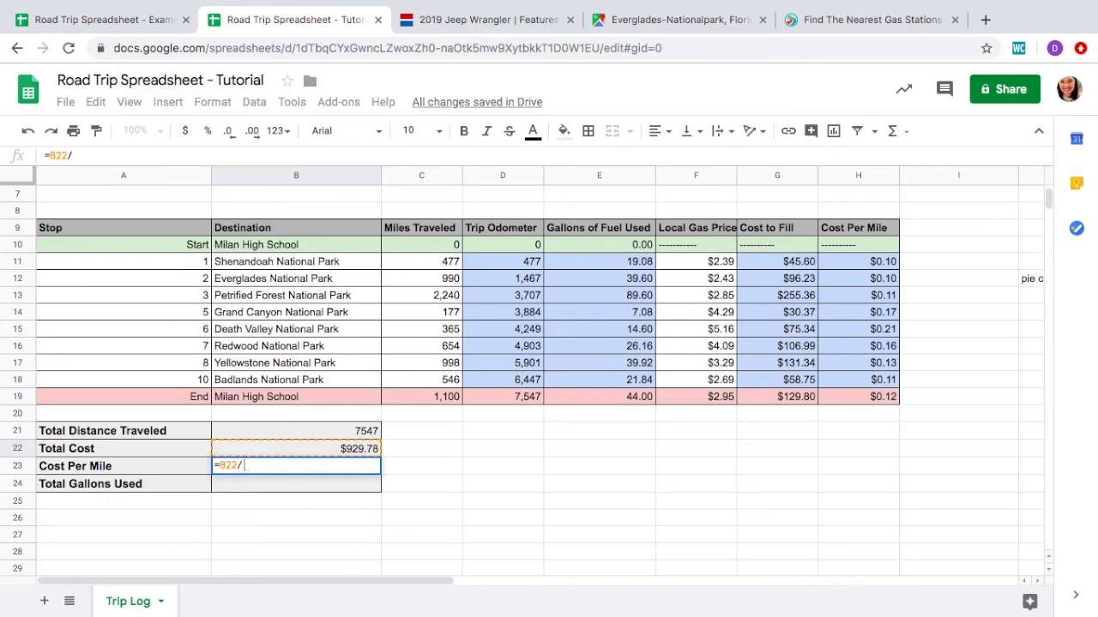
{"action": "left_click", "coordinate": [374, 431]}
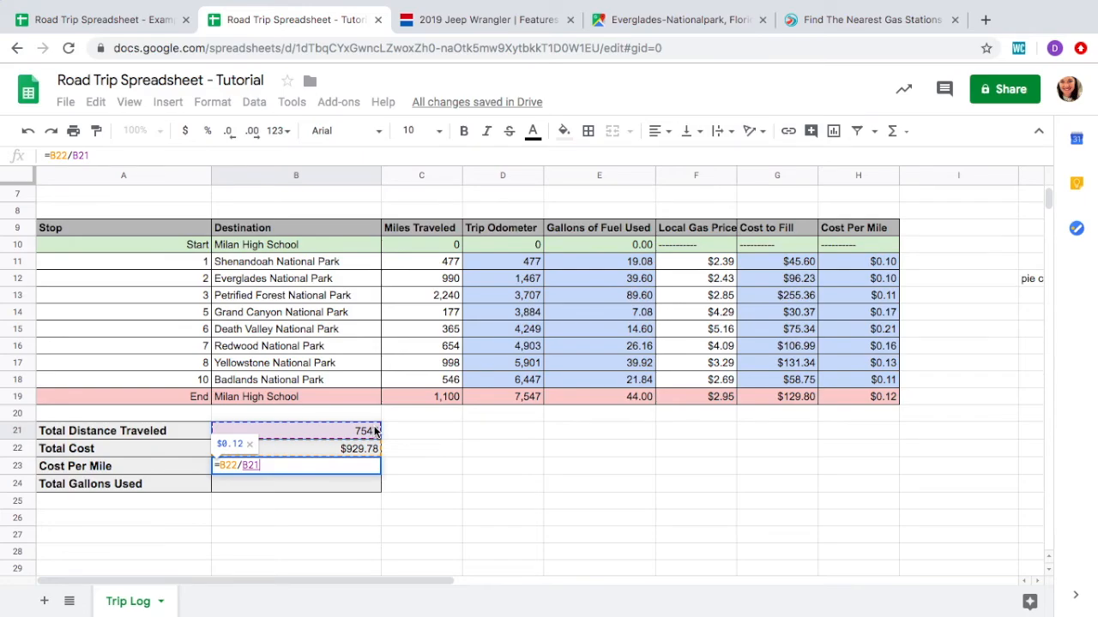
{"action": "key", "text": "Return"}
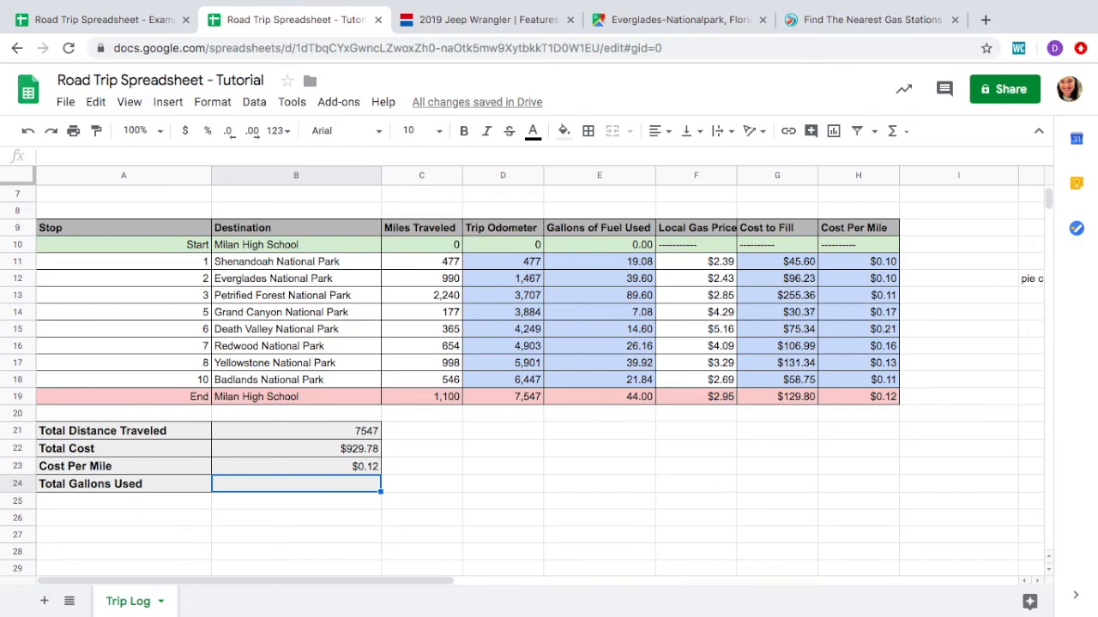
Calculate the Total Gallons Used in B24 by summing the Gallons of Fuel Used column with =SUM(E10:E19)
{"action": "type", "text": "=su"}
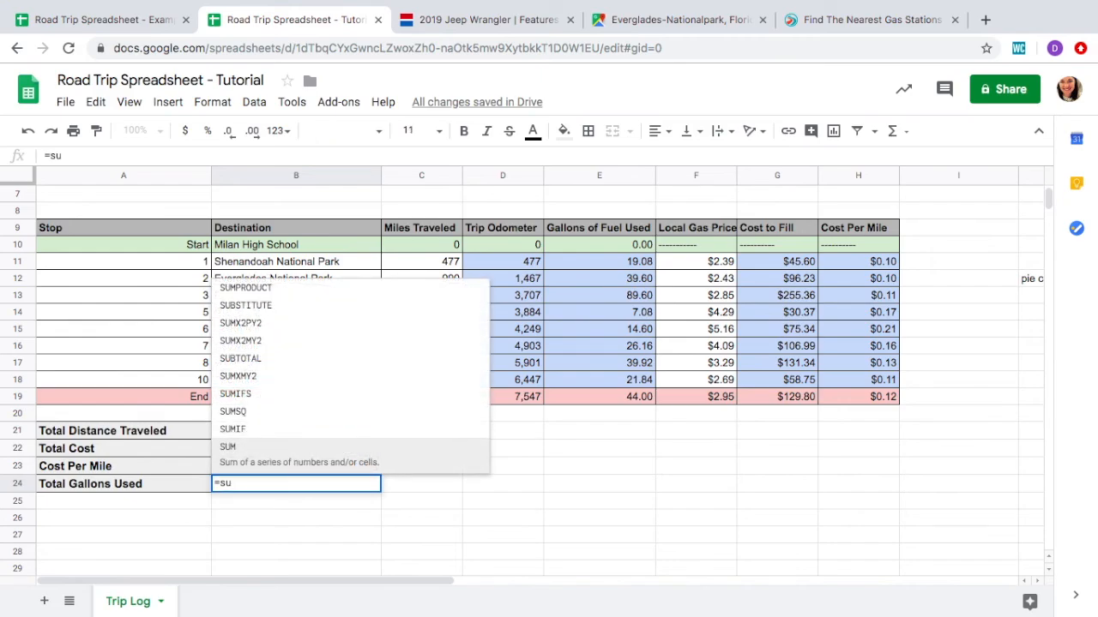
{"action": "left_click", "coordinate": [349, 450]}
{"action": "key", "text": "BackSpace"}
{"action": "key", "text": "BackSpace"}
{"action": "key", "text": "BackSpace"}
{"action": "left_click", "coordinate": [341, 455]}
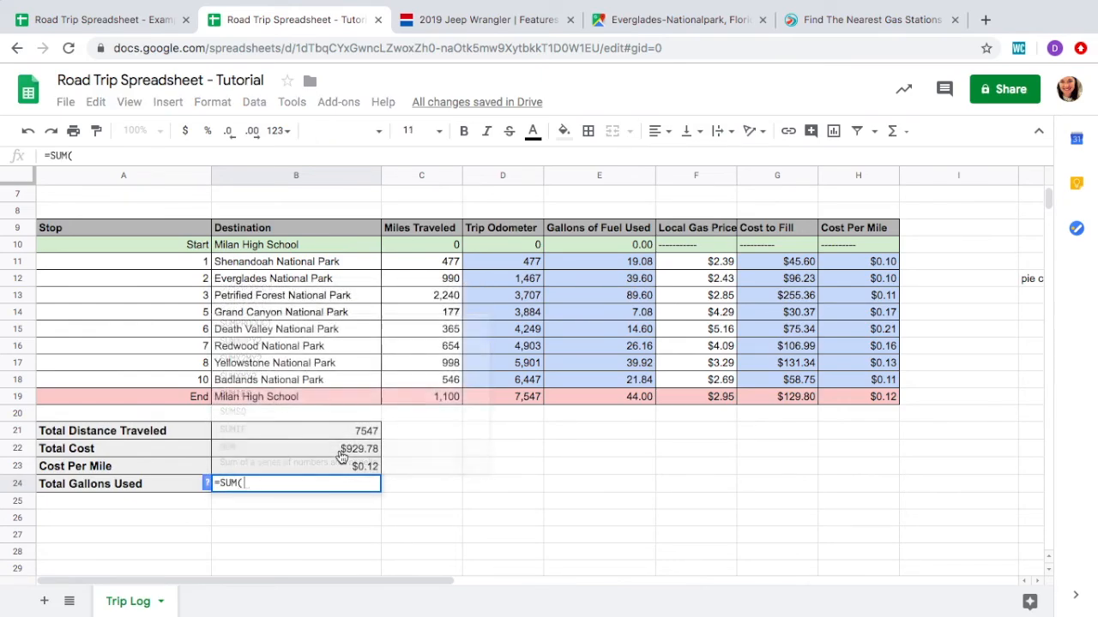
{"action": "left_click", "coordinate": [623, 250]}
{"action": "left_click_drag", "start_coordinate": [623, 251], "coordinate": [626, 391]}
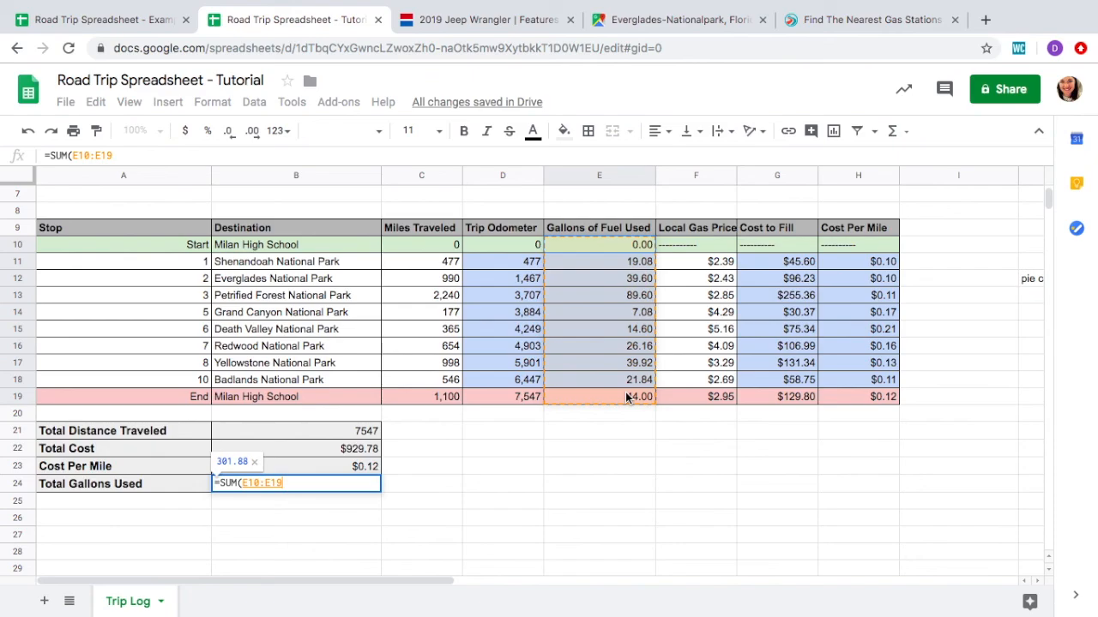
{"action": "key", "text": "Return"}
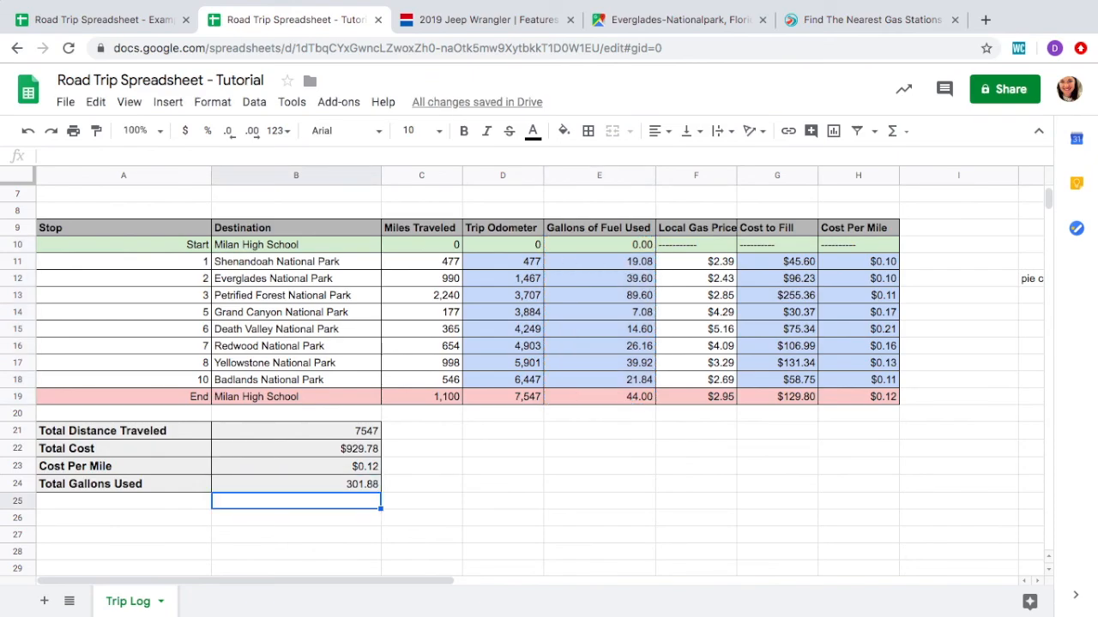
{"action": "left_click", "coordinate": [753, 421]}
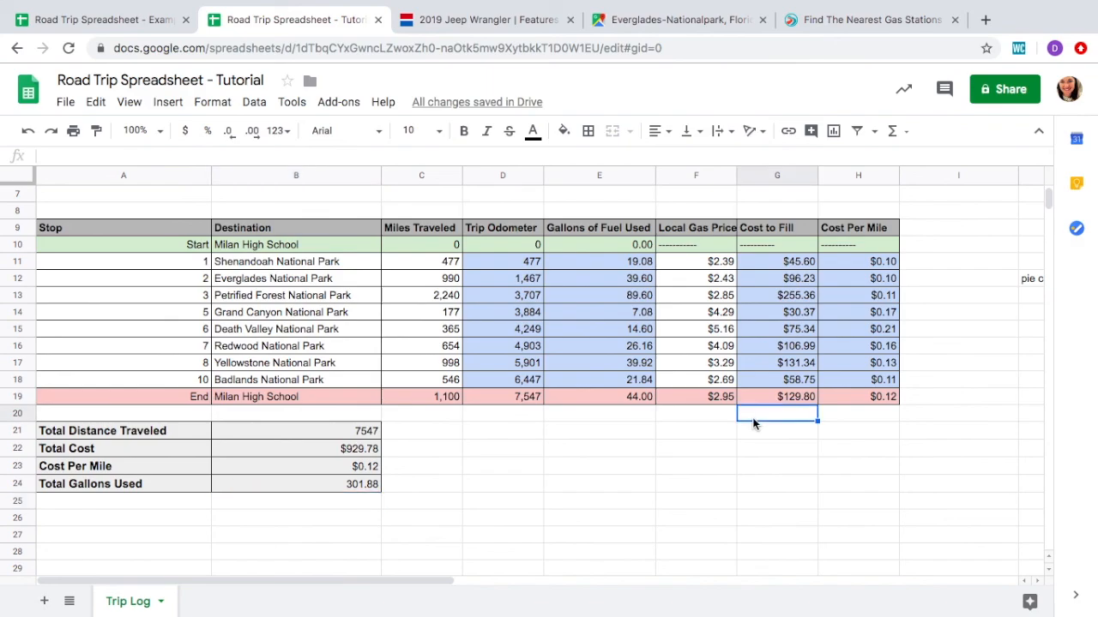